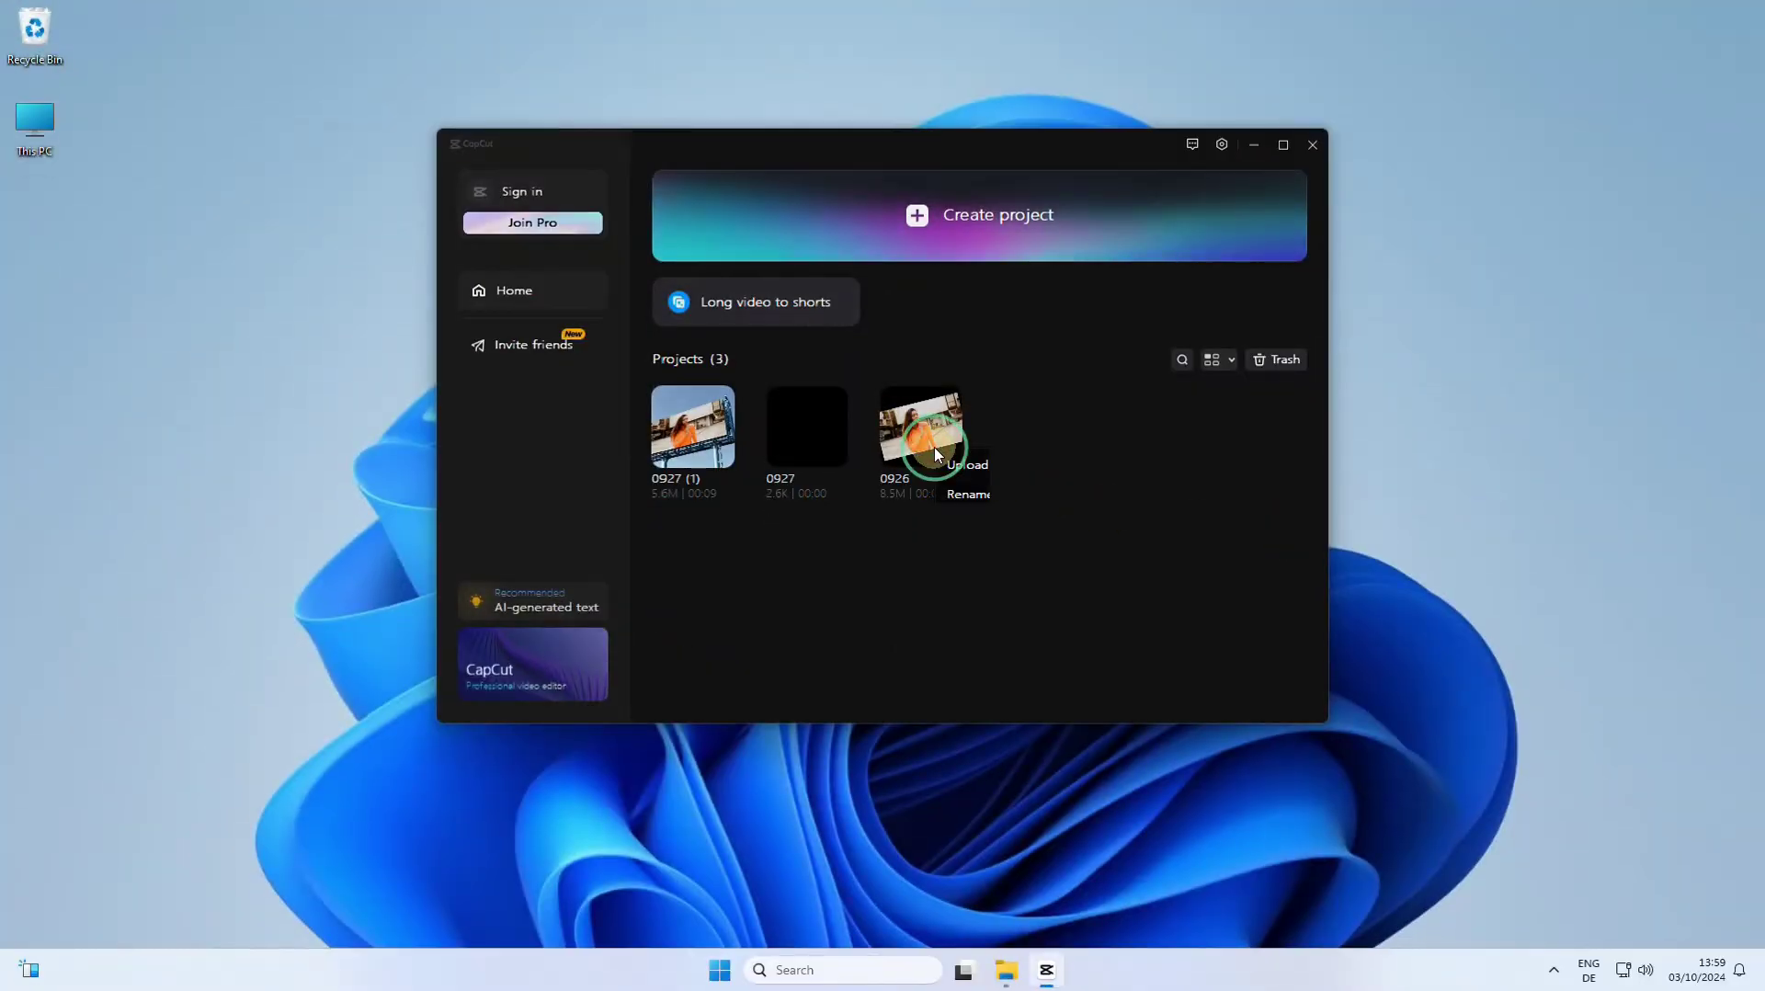
Duplicate project 0926 as 0926-copy, then open the original 0926 in the editor.
left_click(947, 455)
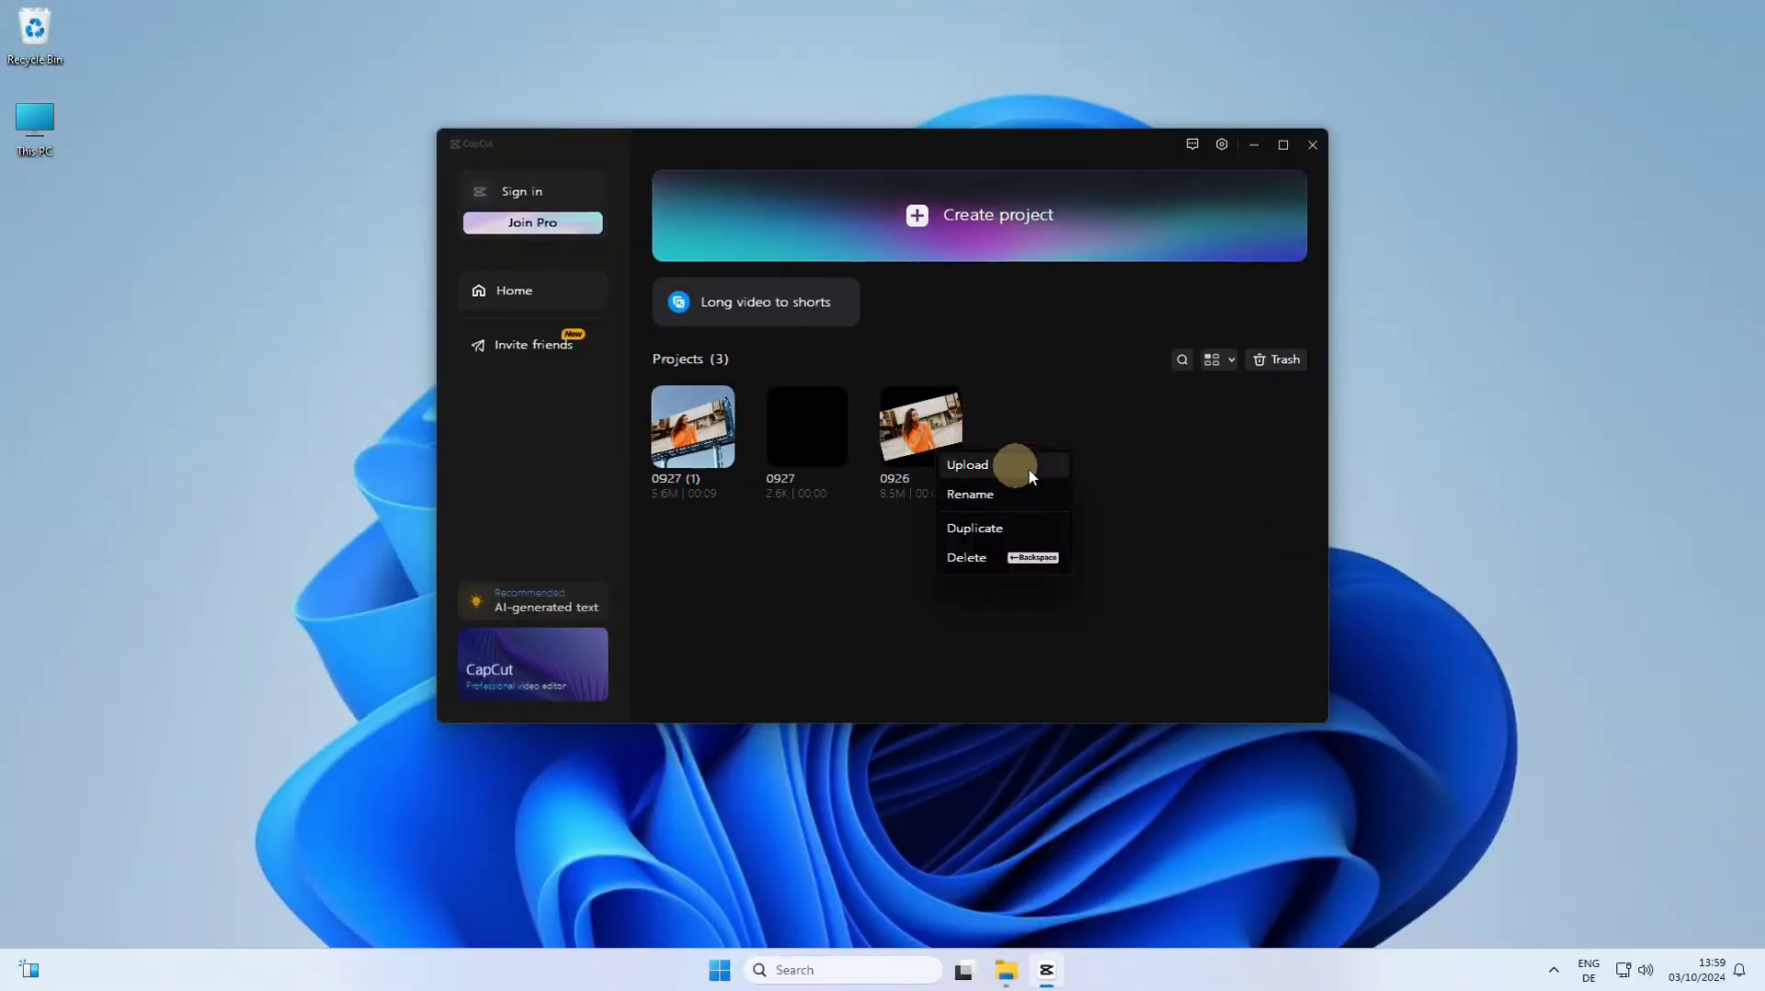
left_click(1027, 526)
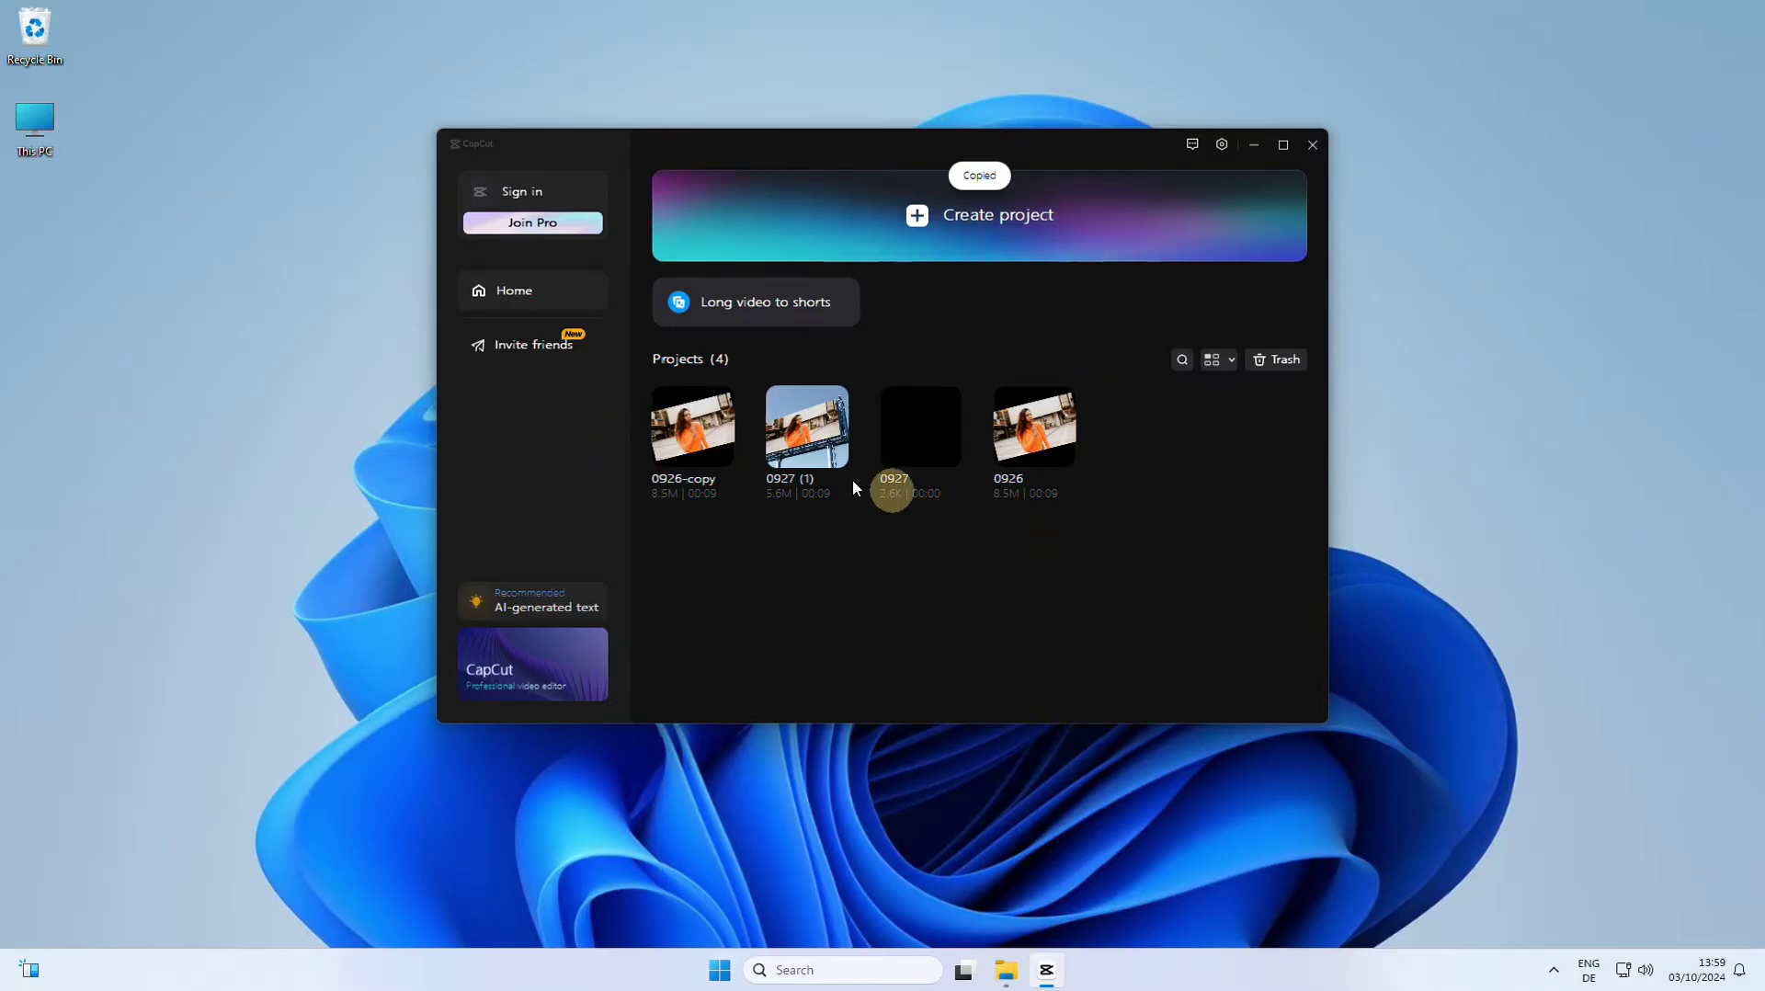
left_click(834, 402)
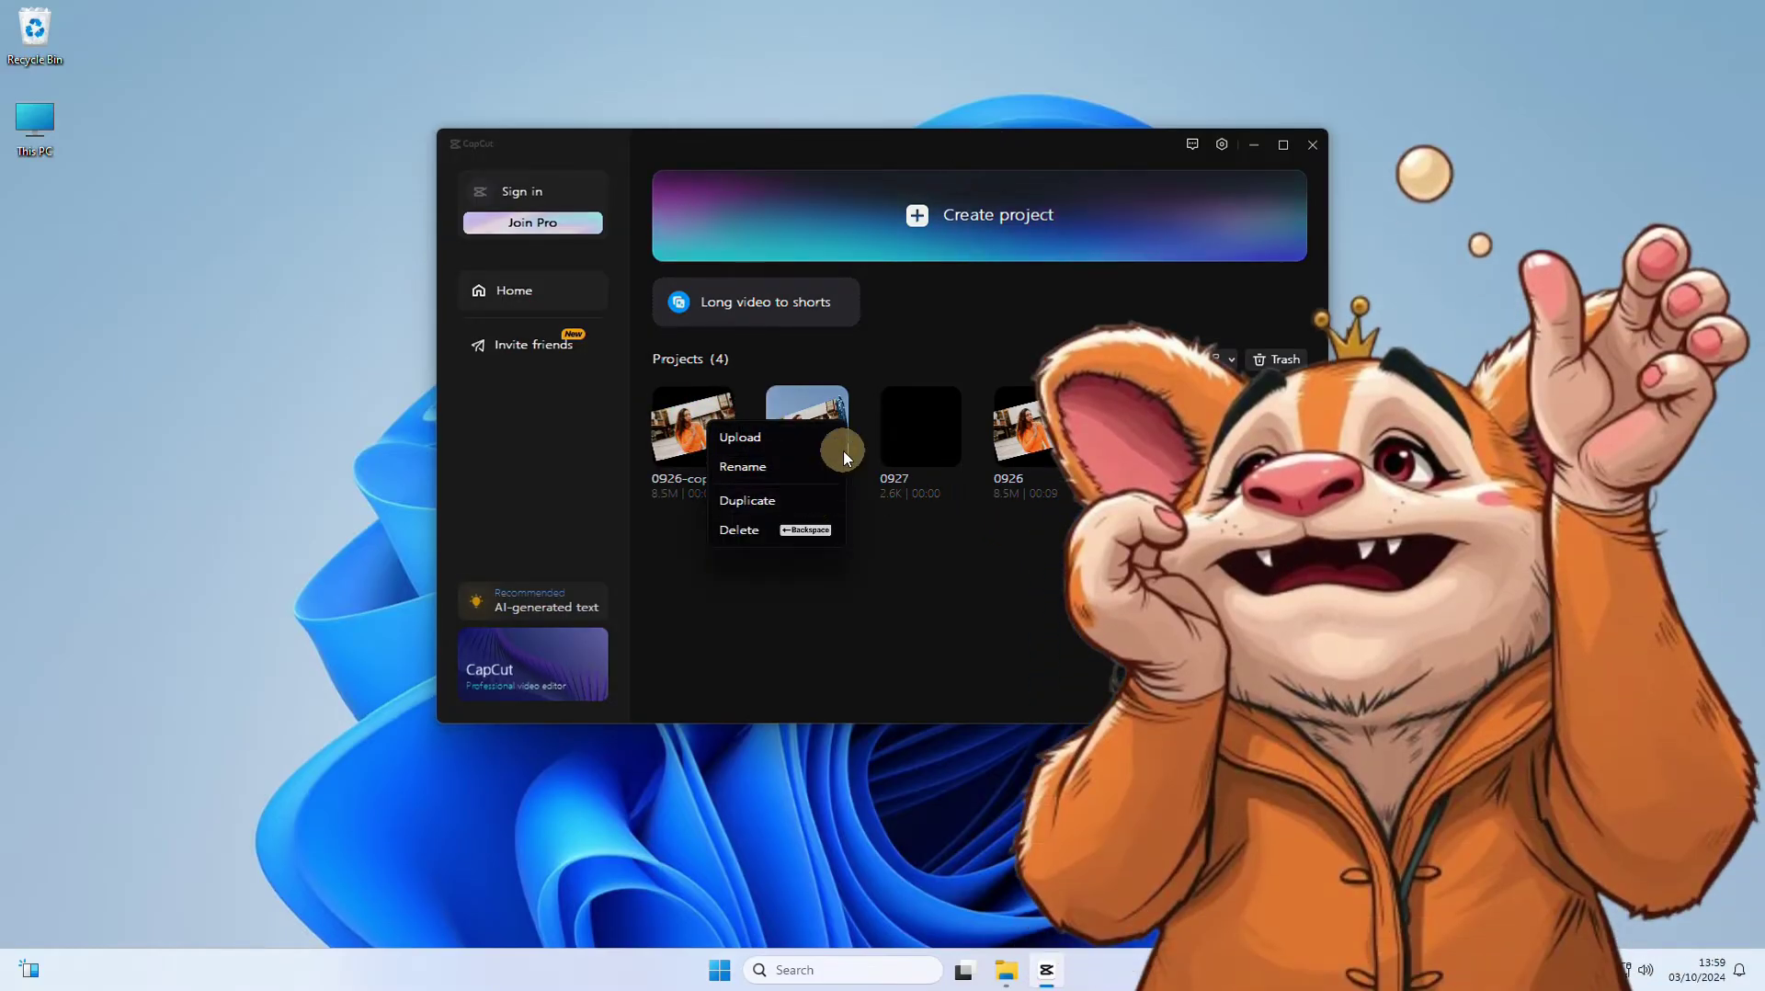
left_click(874, 521)
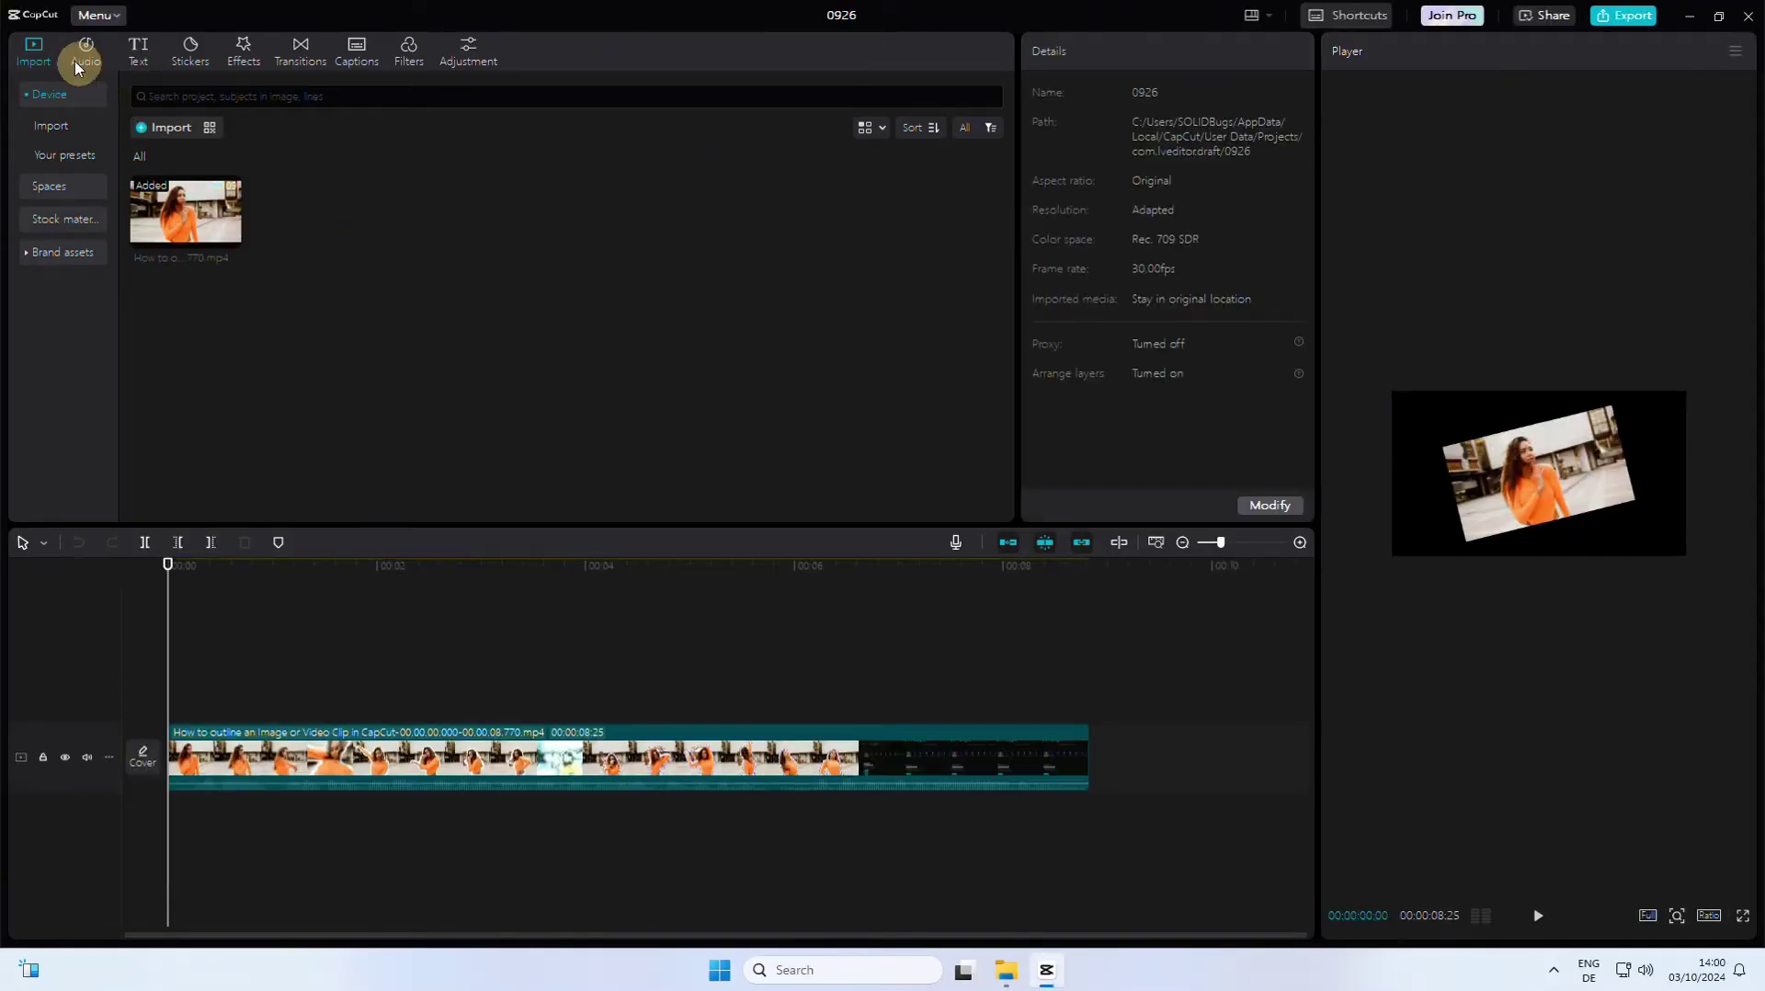
Export project 0926 as a 1080P, 30fps H.264 mp4 and close the share screen.
left_click(92, 14)
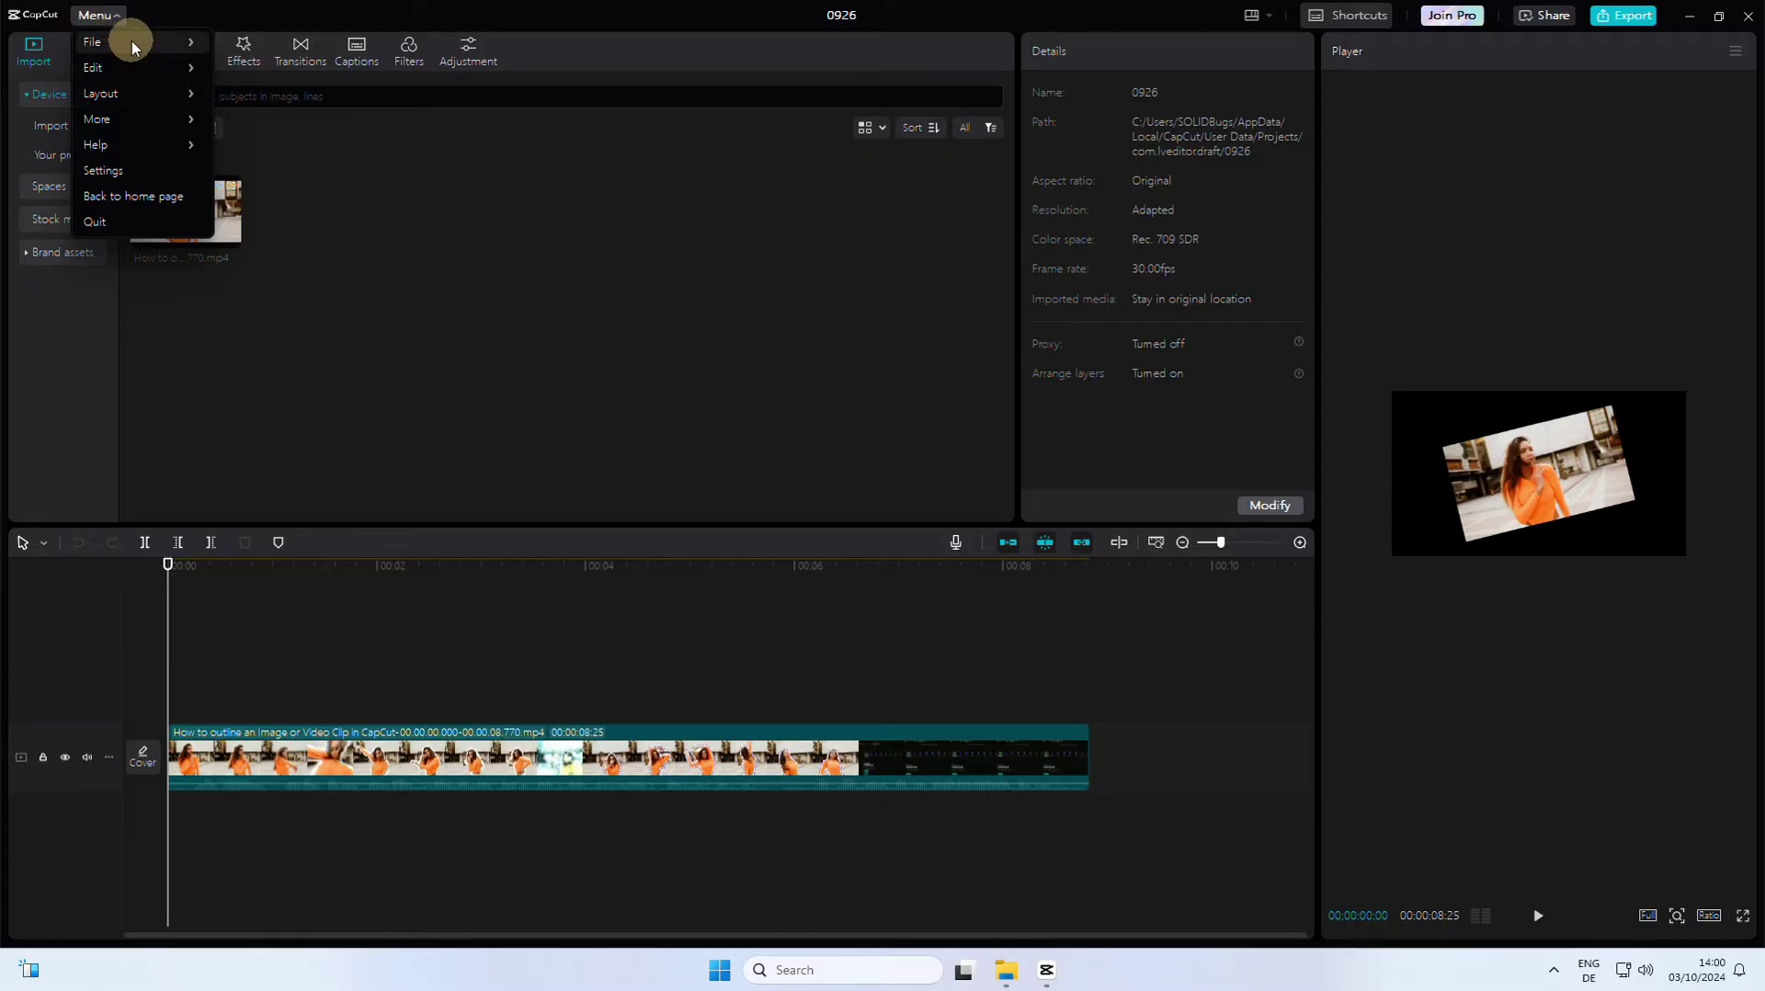
mouse_move(99, 46)
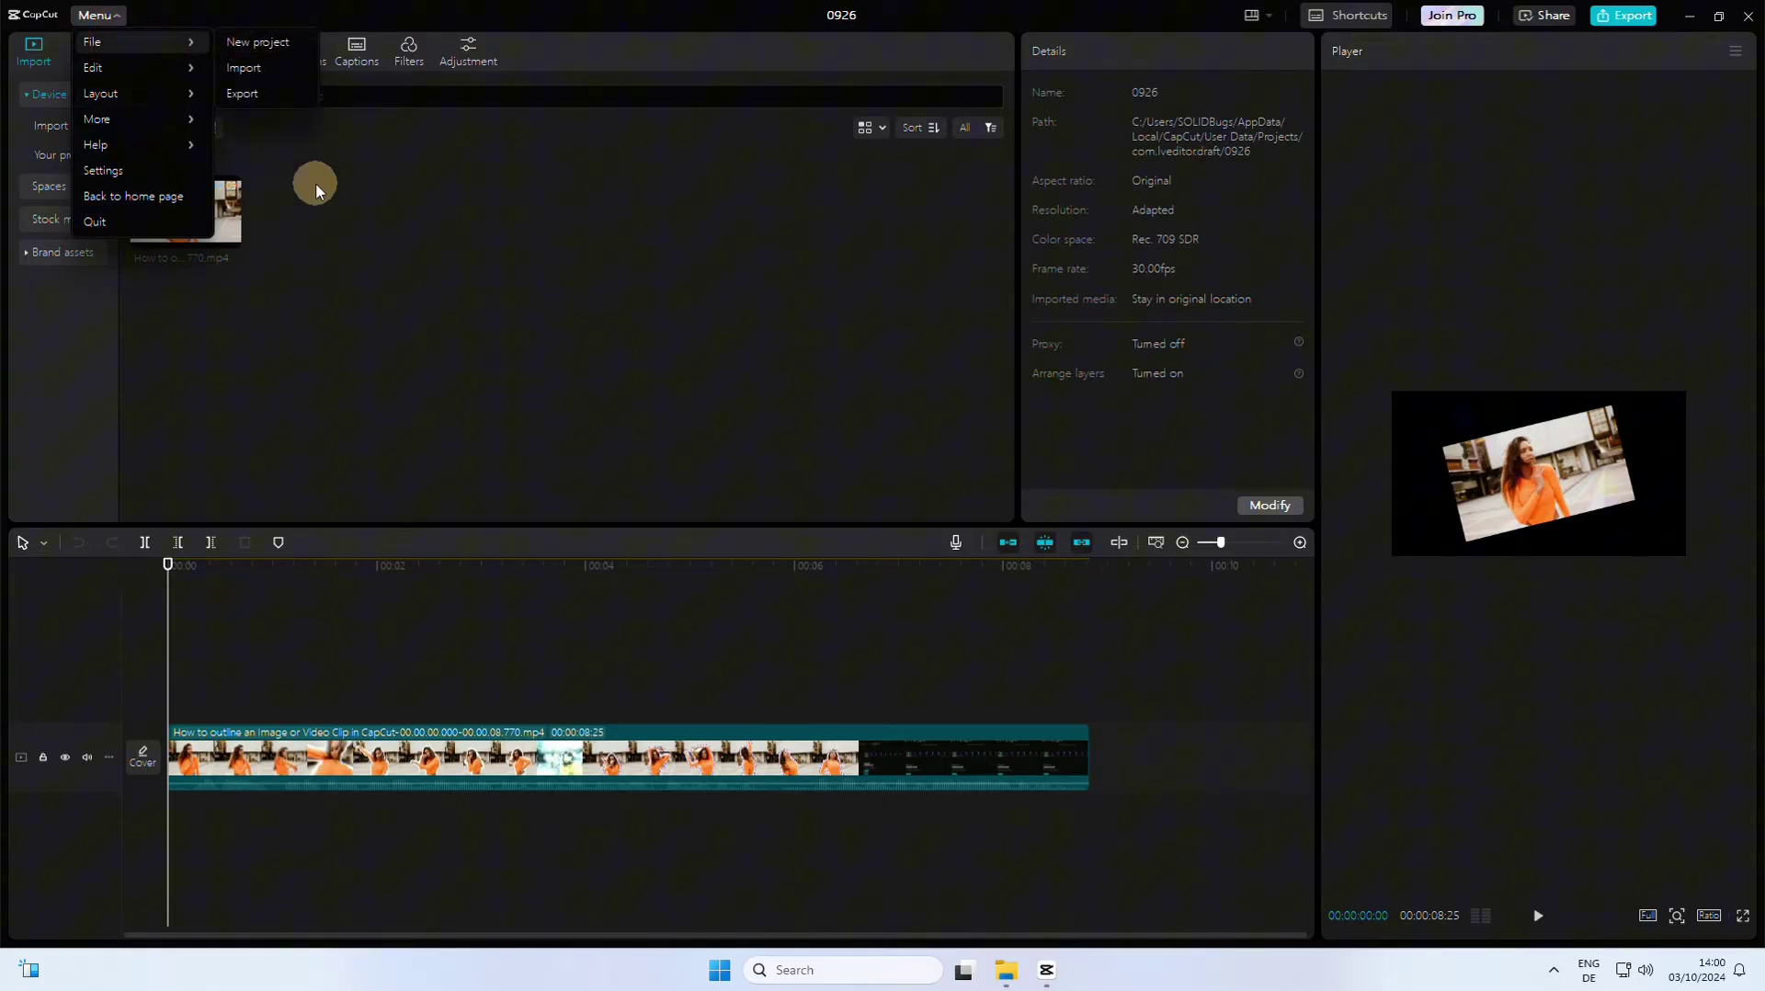
left_click(259, 95)
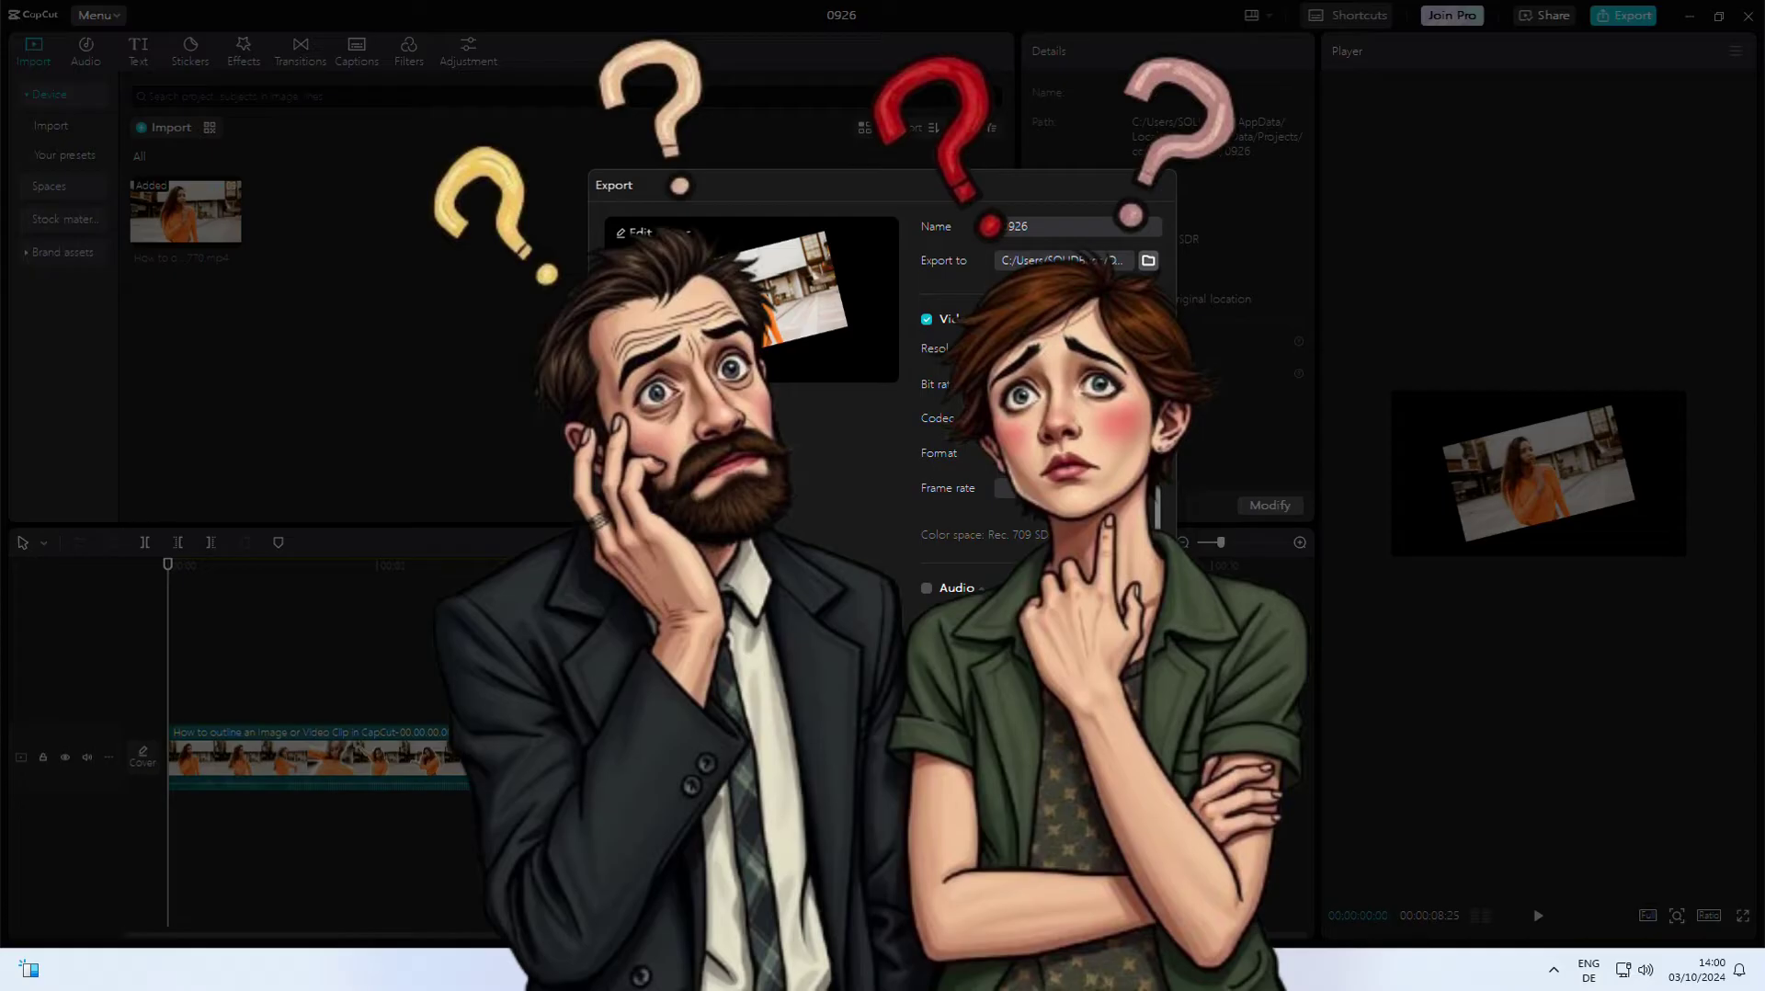
left_click(1072, 753)
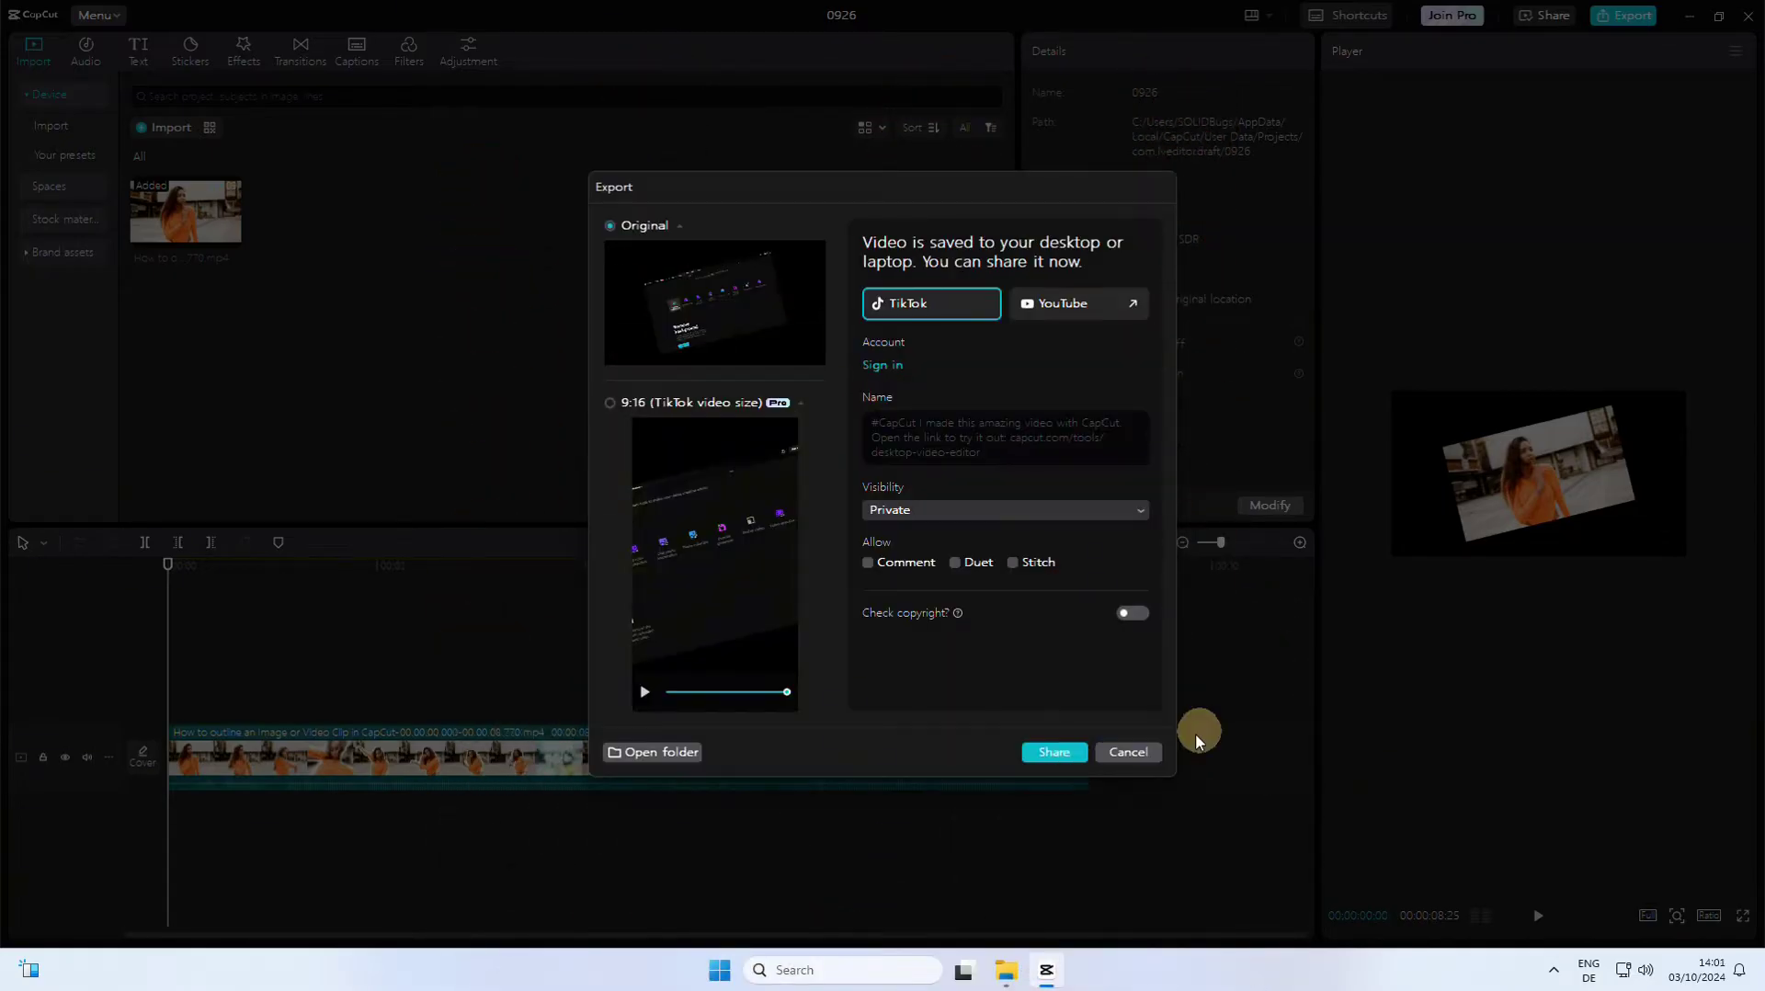
left_click(1128, 752)
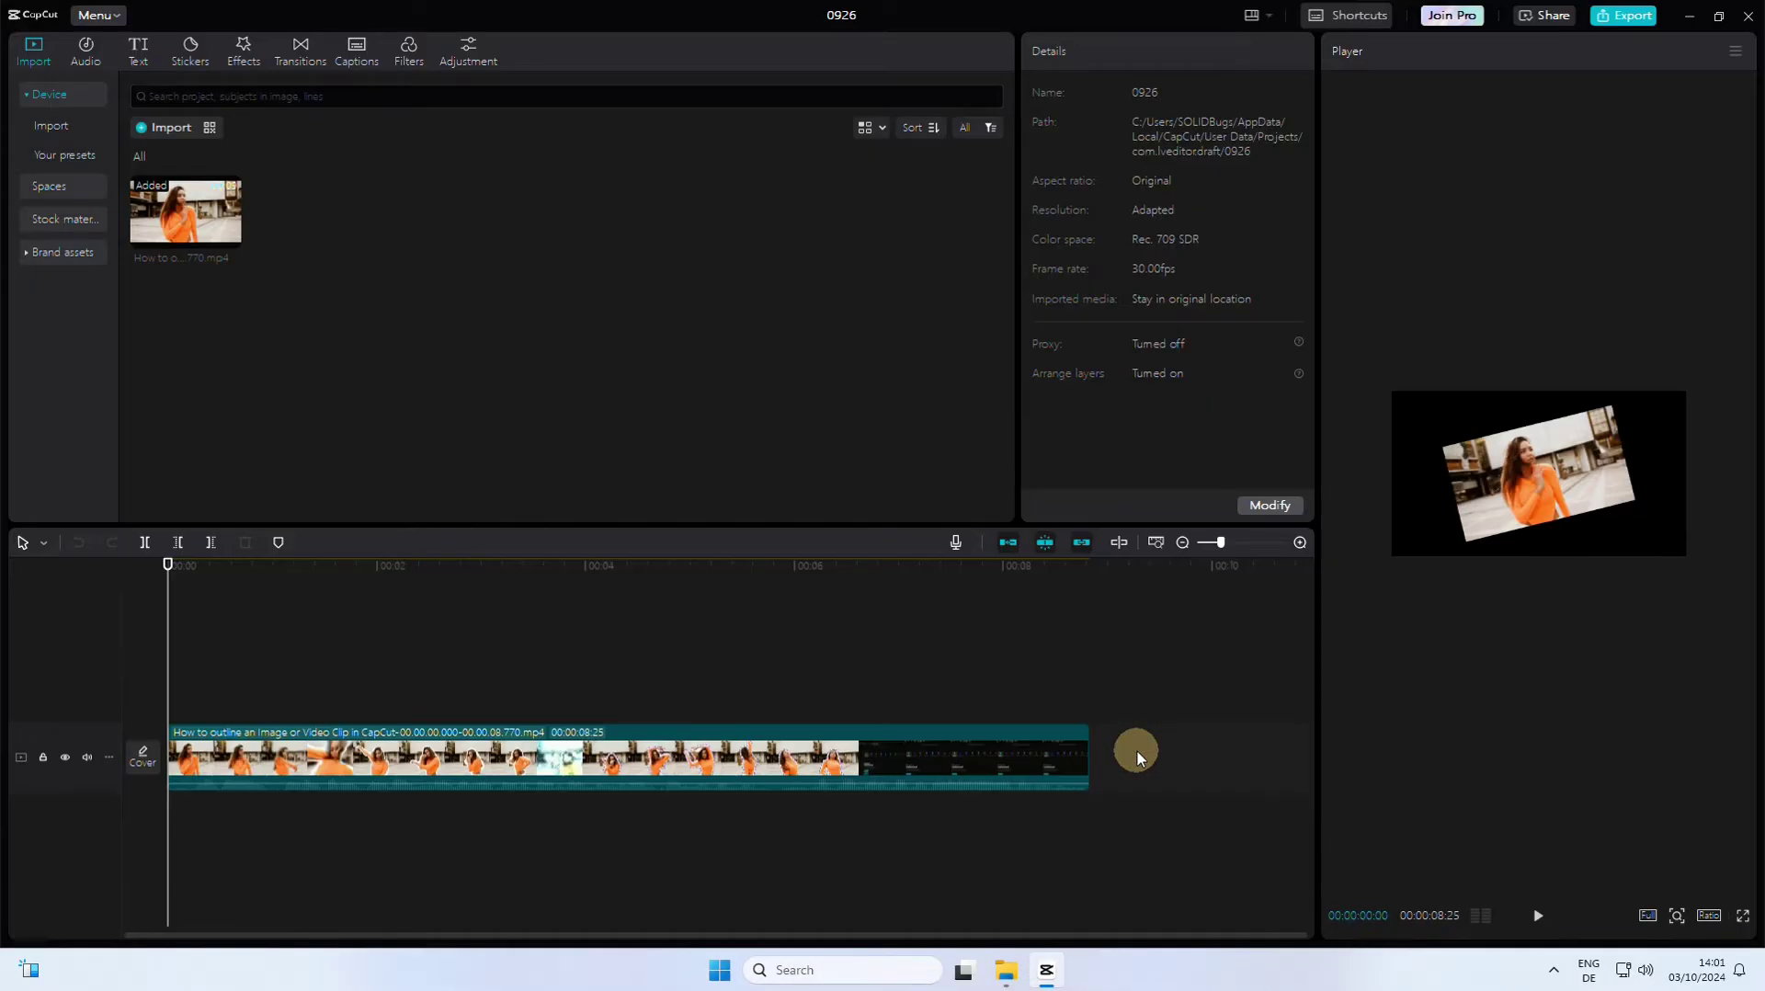
Open the media import picker on the Desktop Export folder showing 0926.mp4, centred on screen.
left_click(87, 26)
mouse_move(165, 42)
left_click(265, 71)
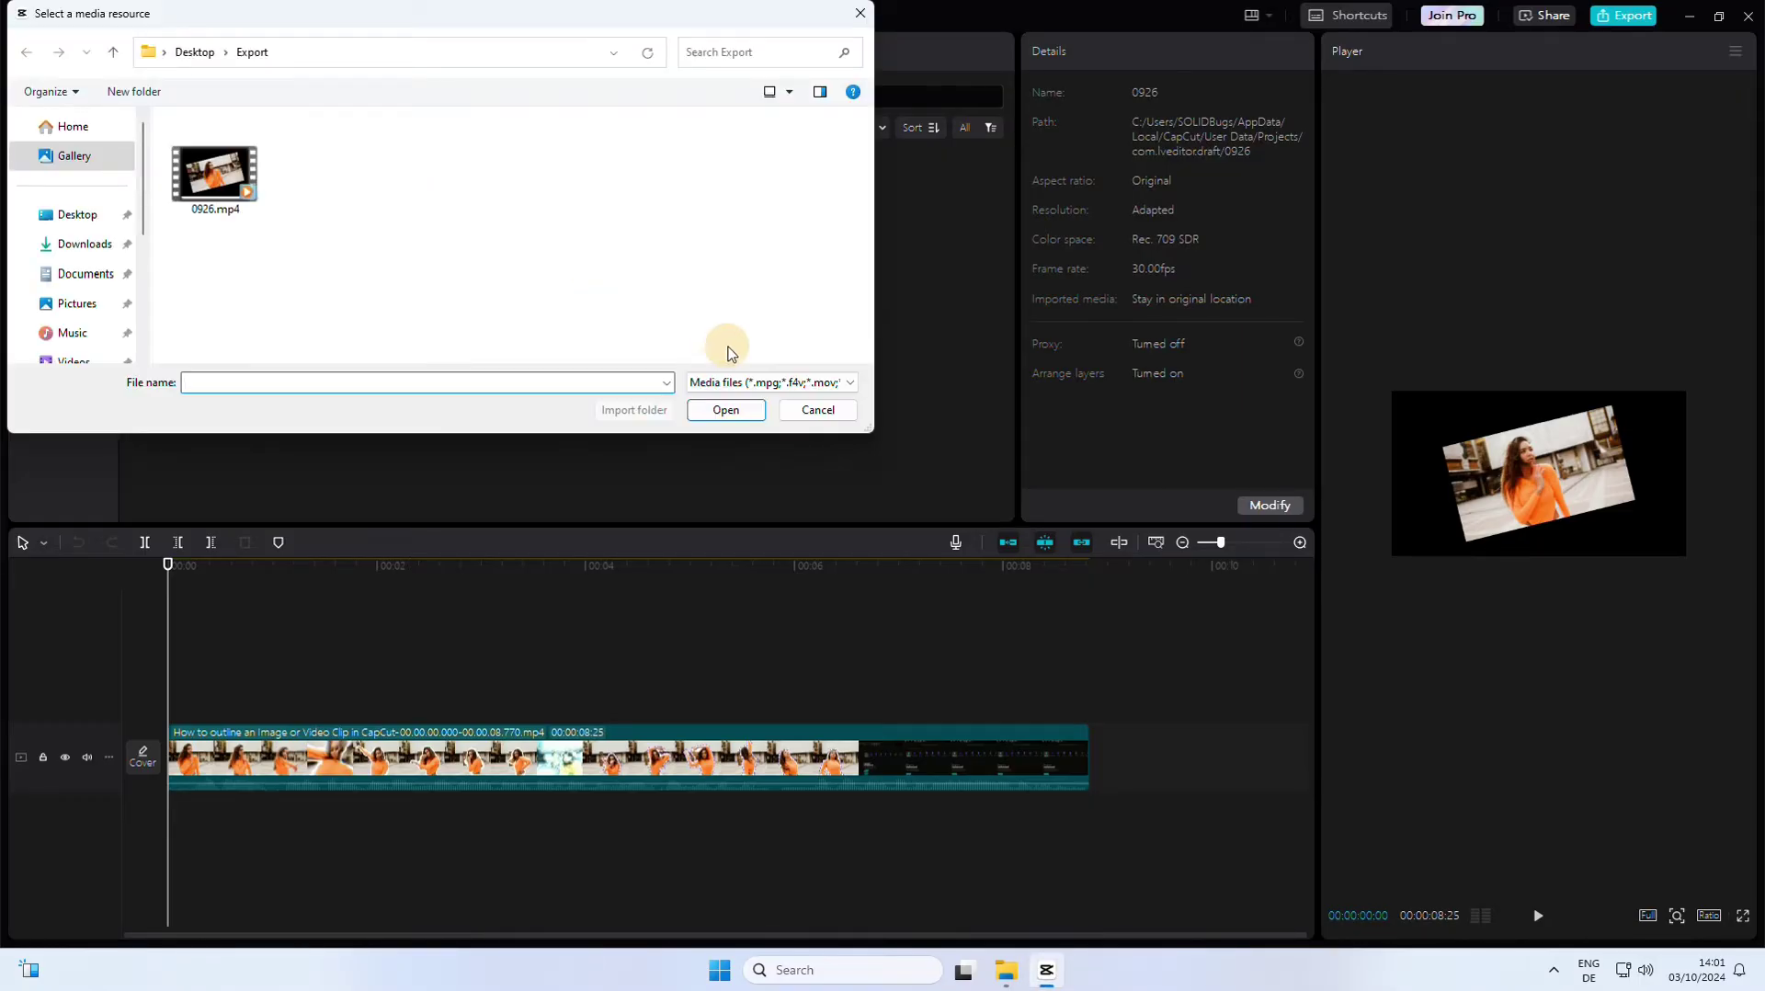
left_click_drag(564, 16, 855, 274)
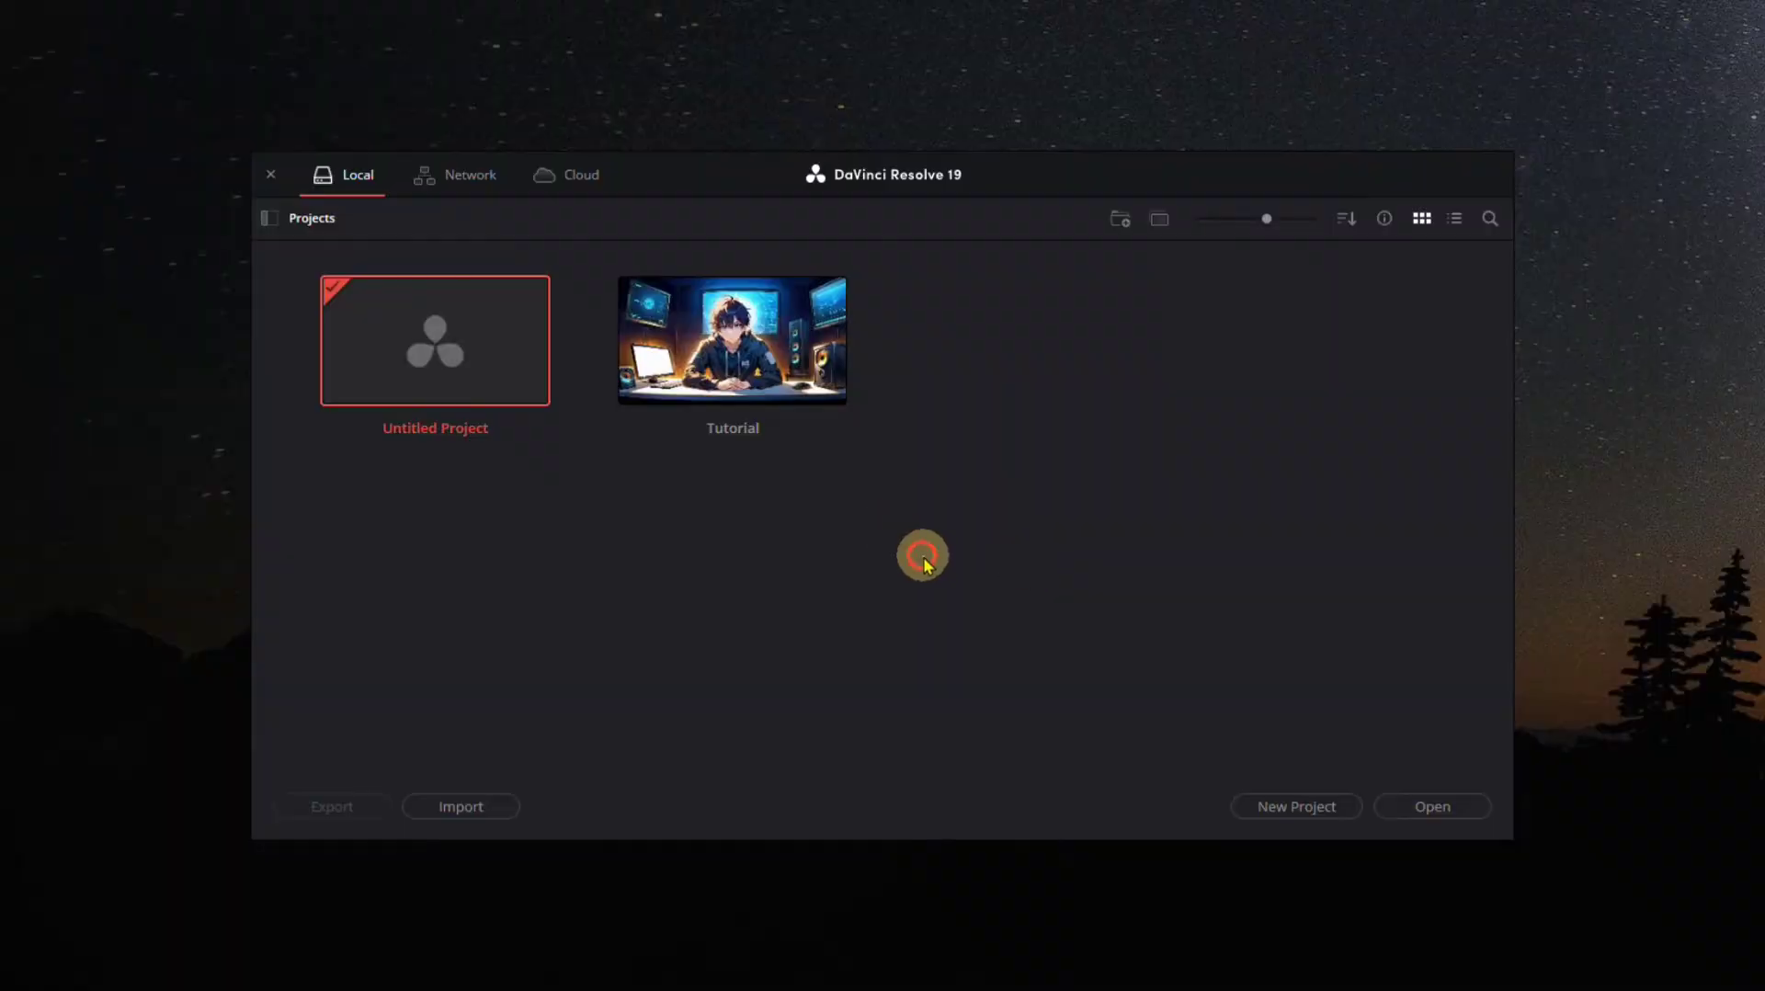
Export the Tutorial project to D:\Tutorial as Tutorial.drp, replacing the existing file.
left_click_drag(922, 555, 713, 378)
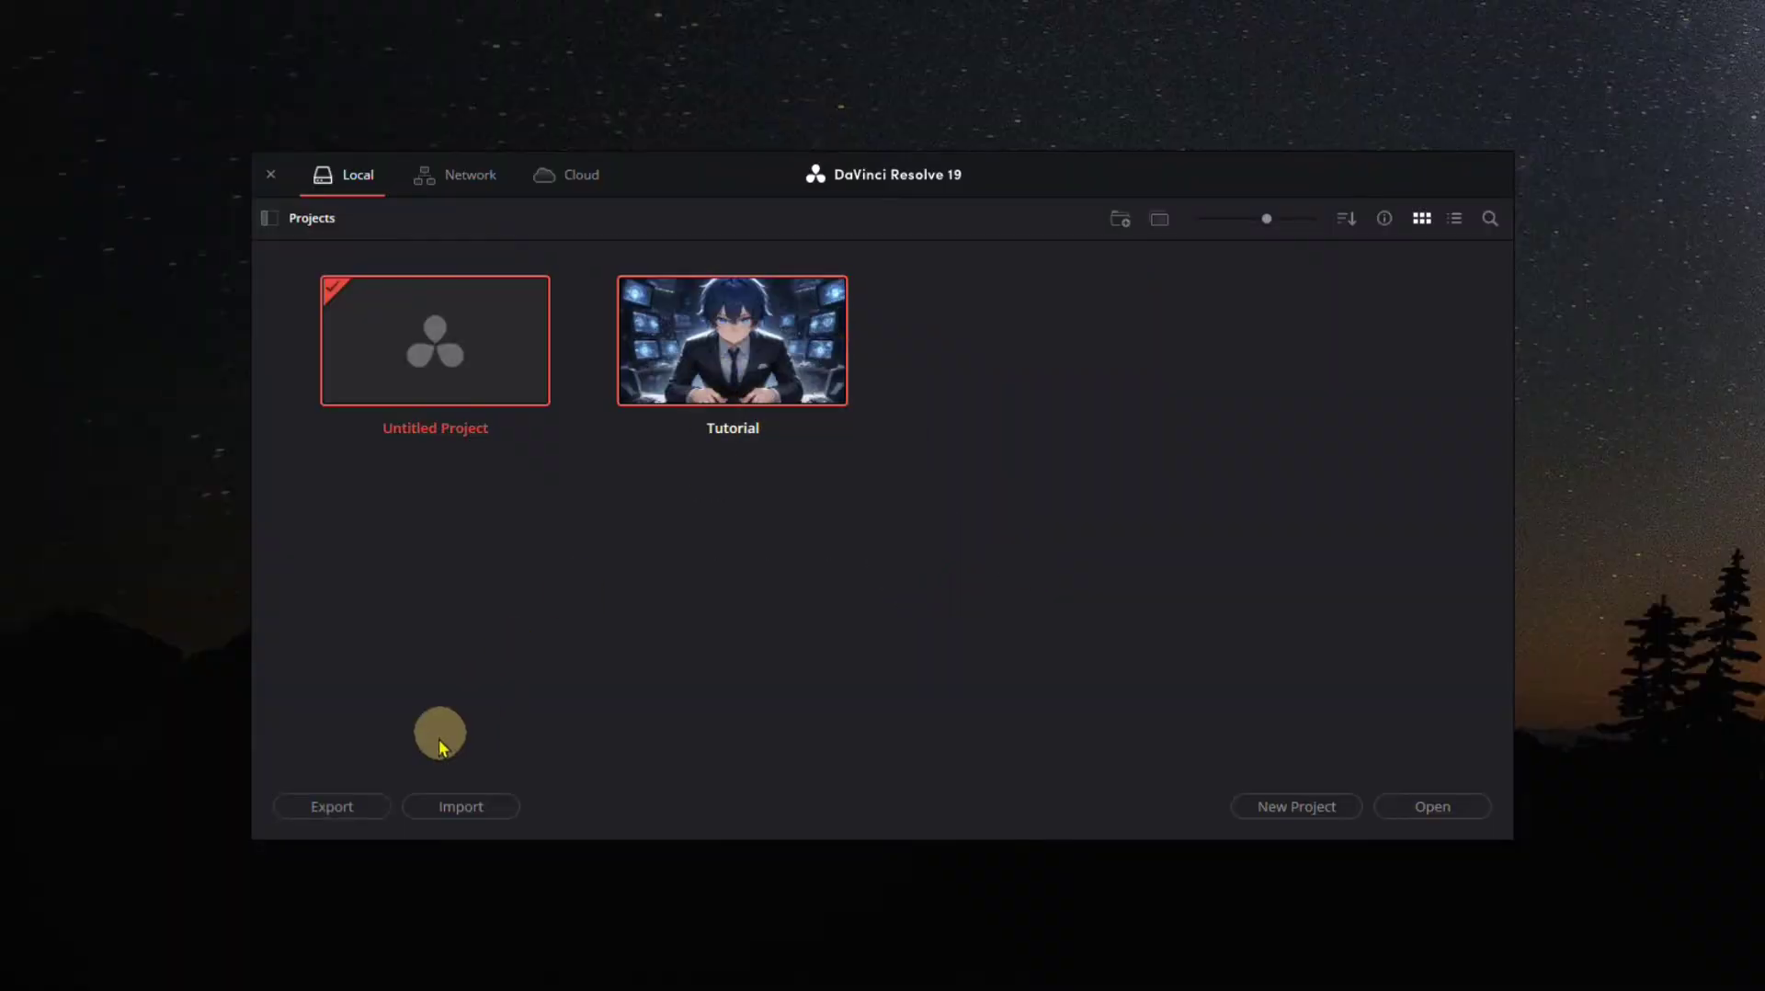
left_click(357, 809)
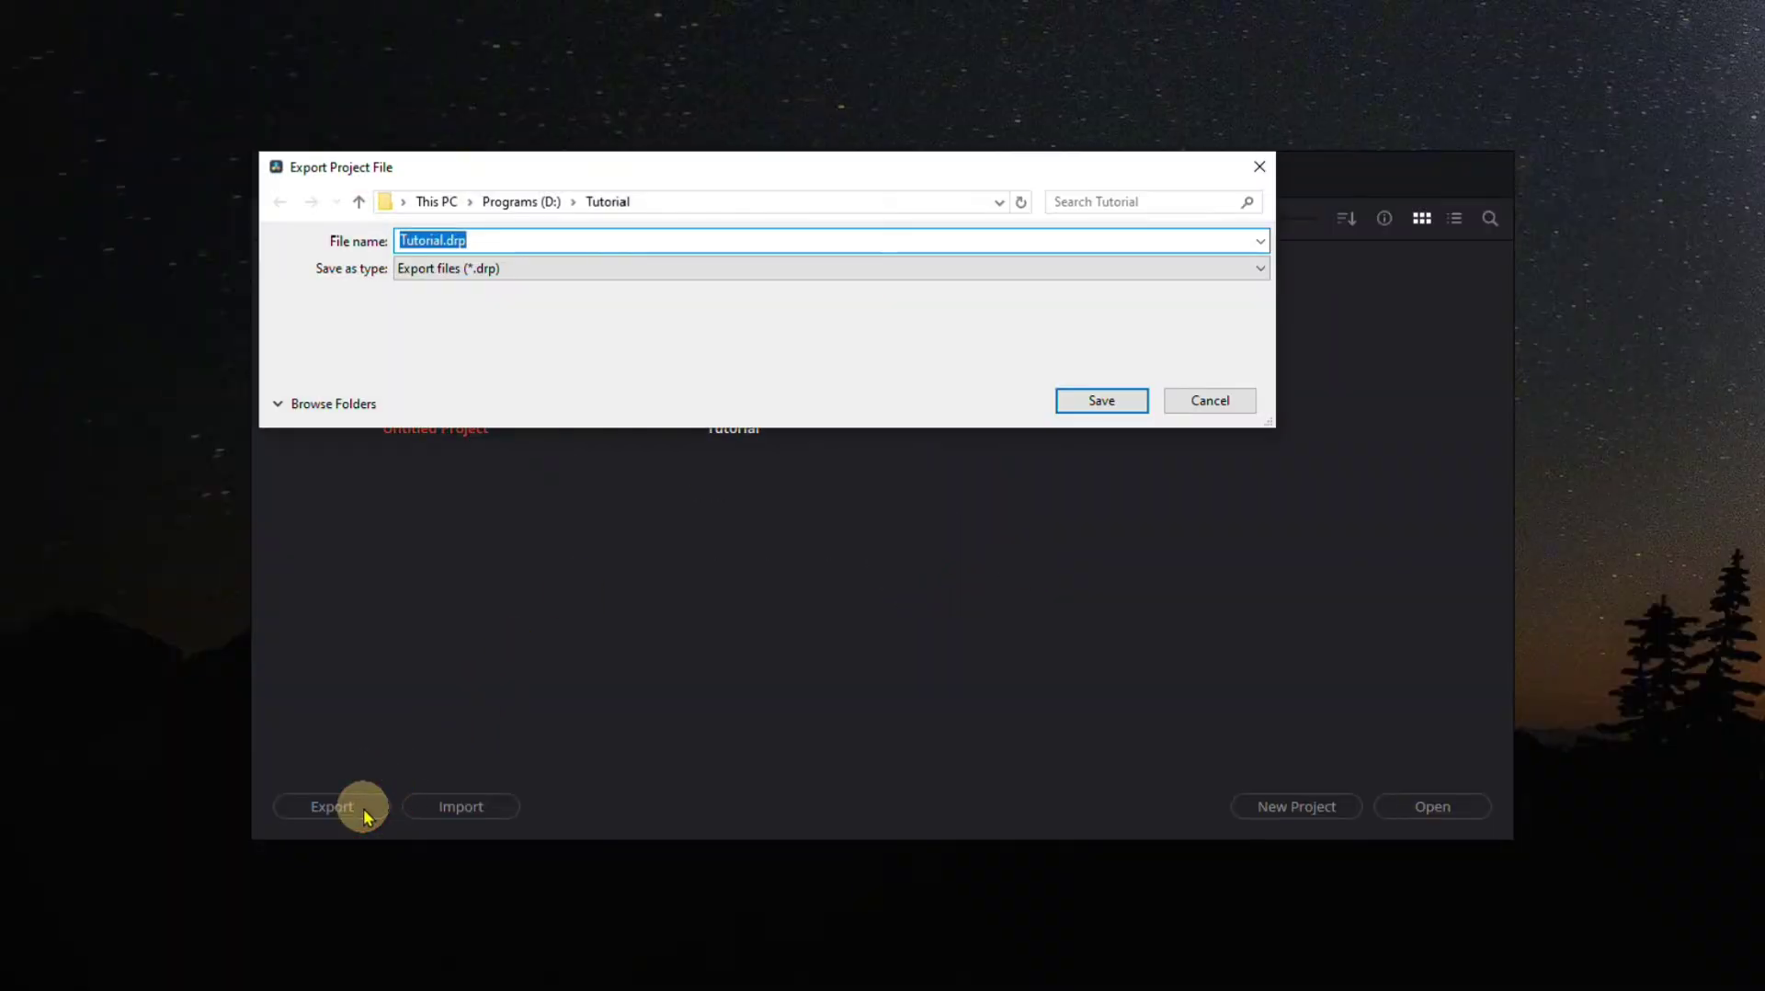
left_click(1104, 401)
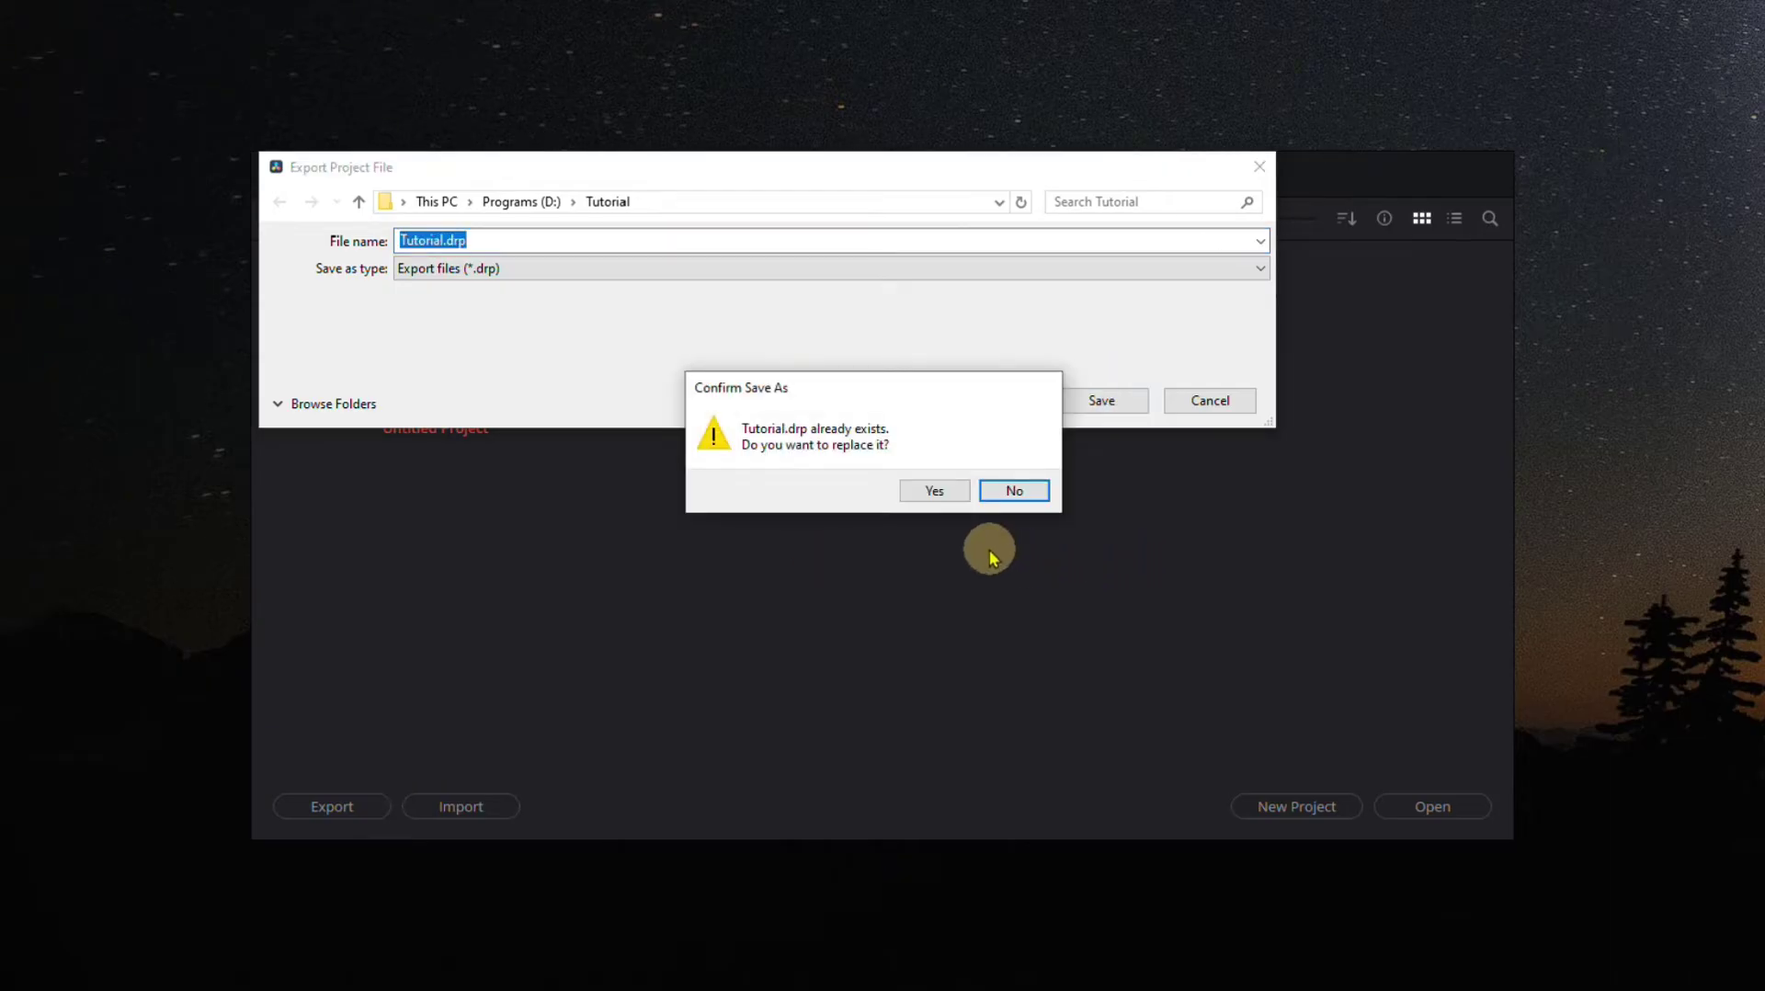
left_click(954, 501)
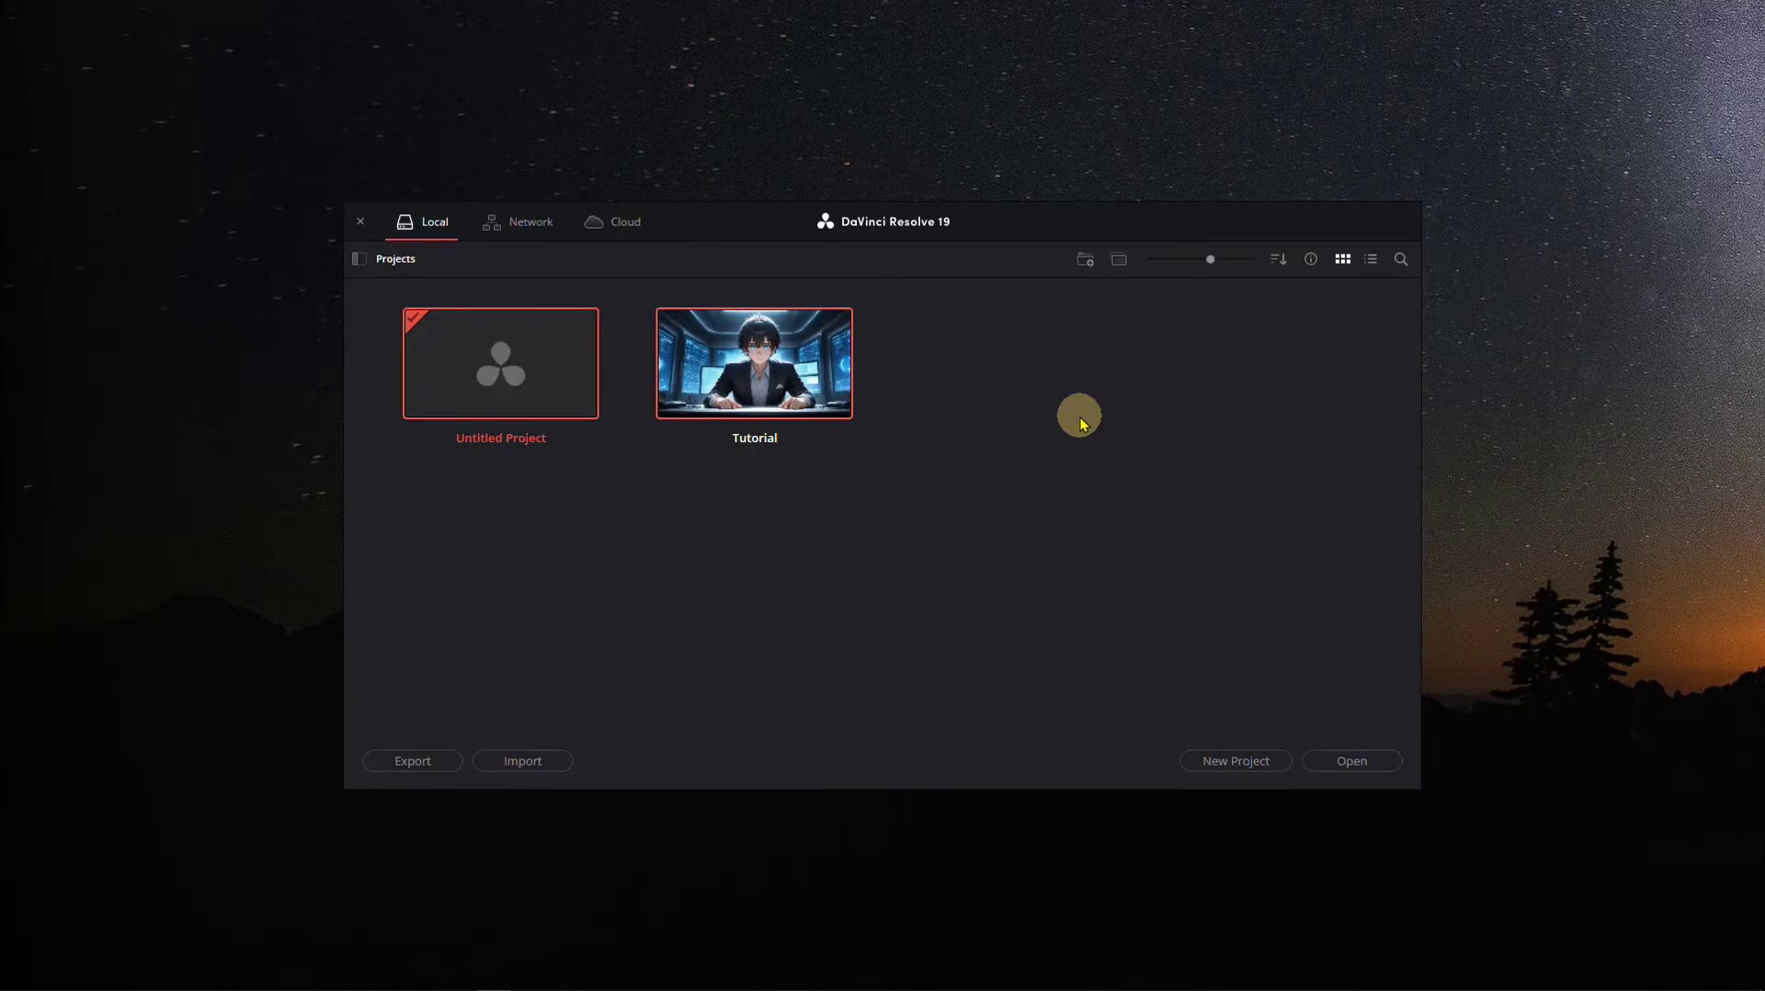
Delete the Tutorial project from the Project Manager.
right_click(826, 383)
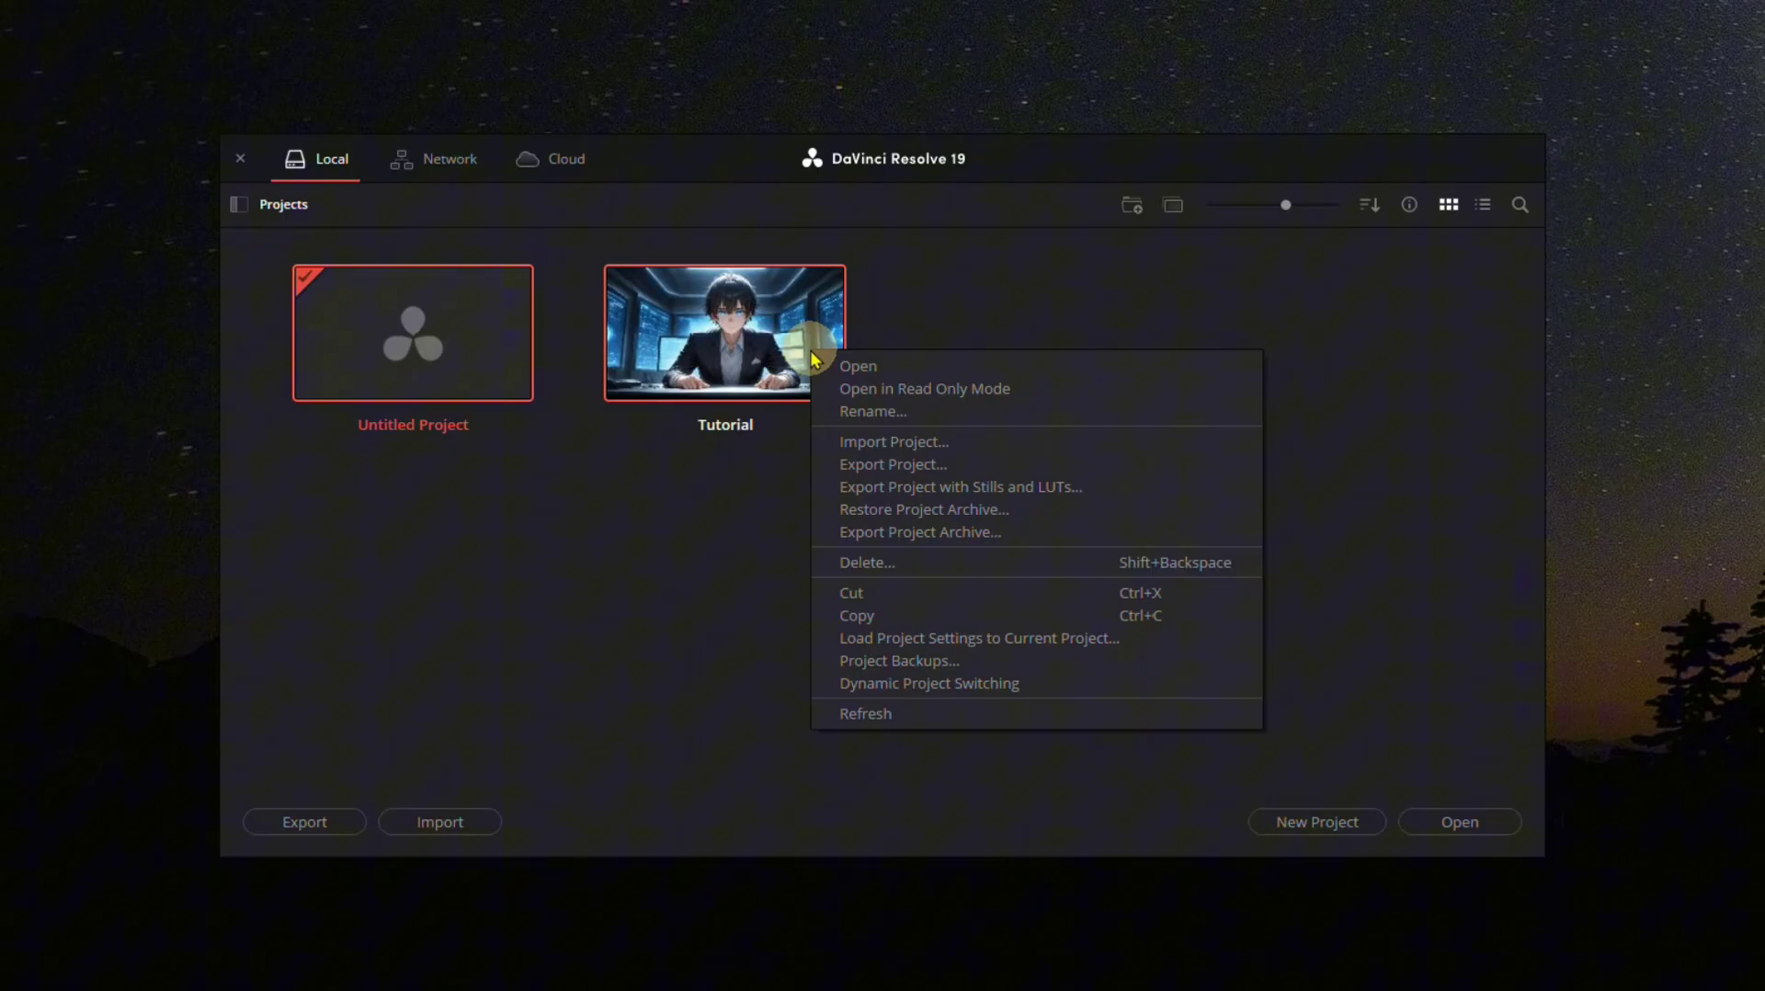
left_click(1005, 575)
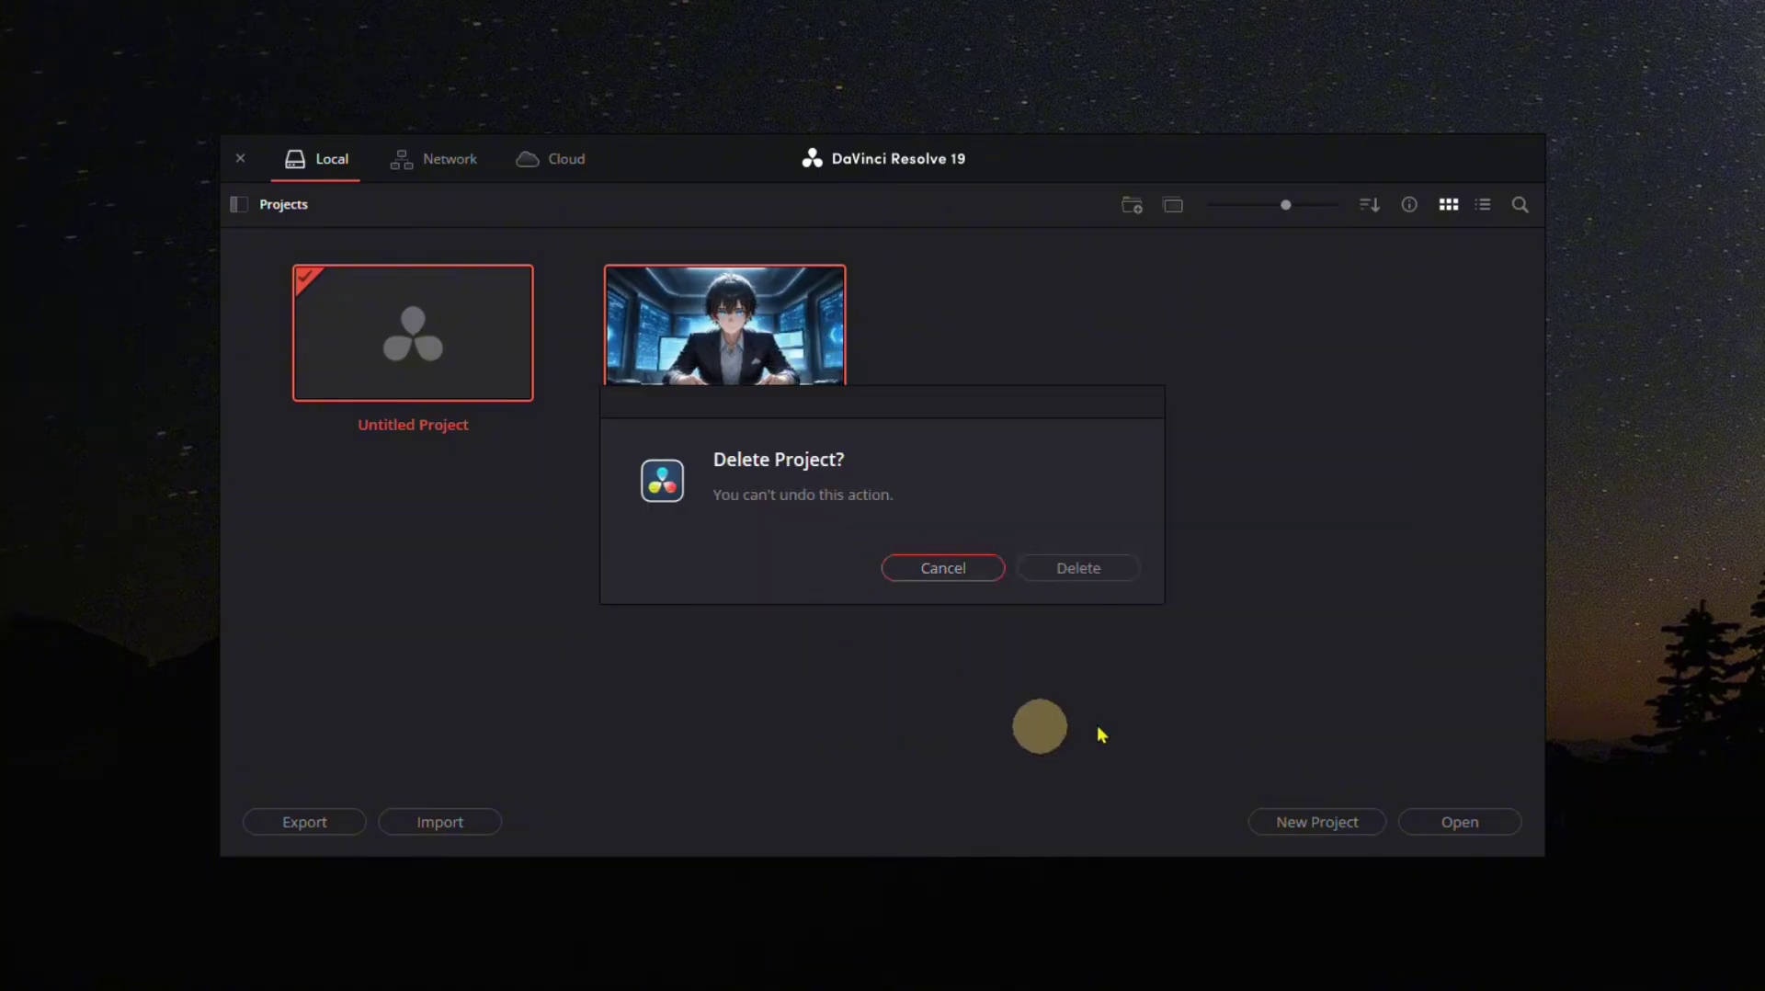
left_click(1111, 586)
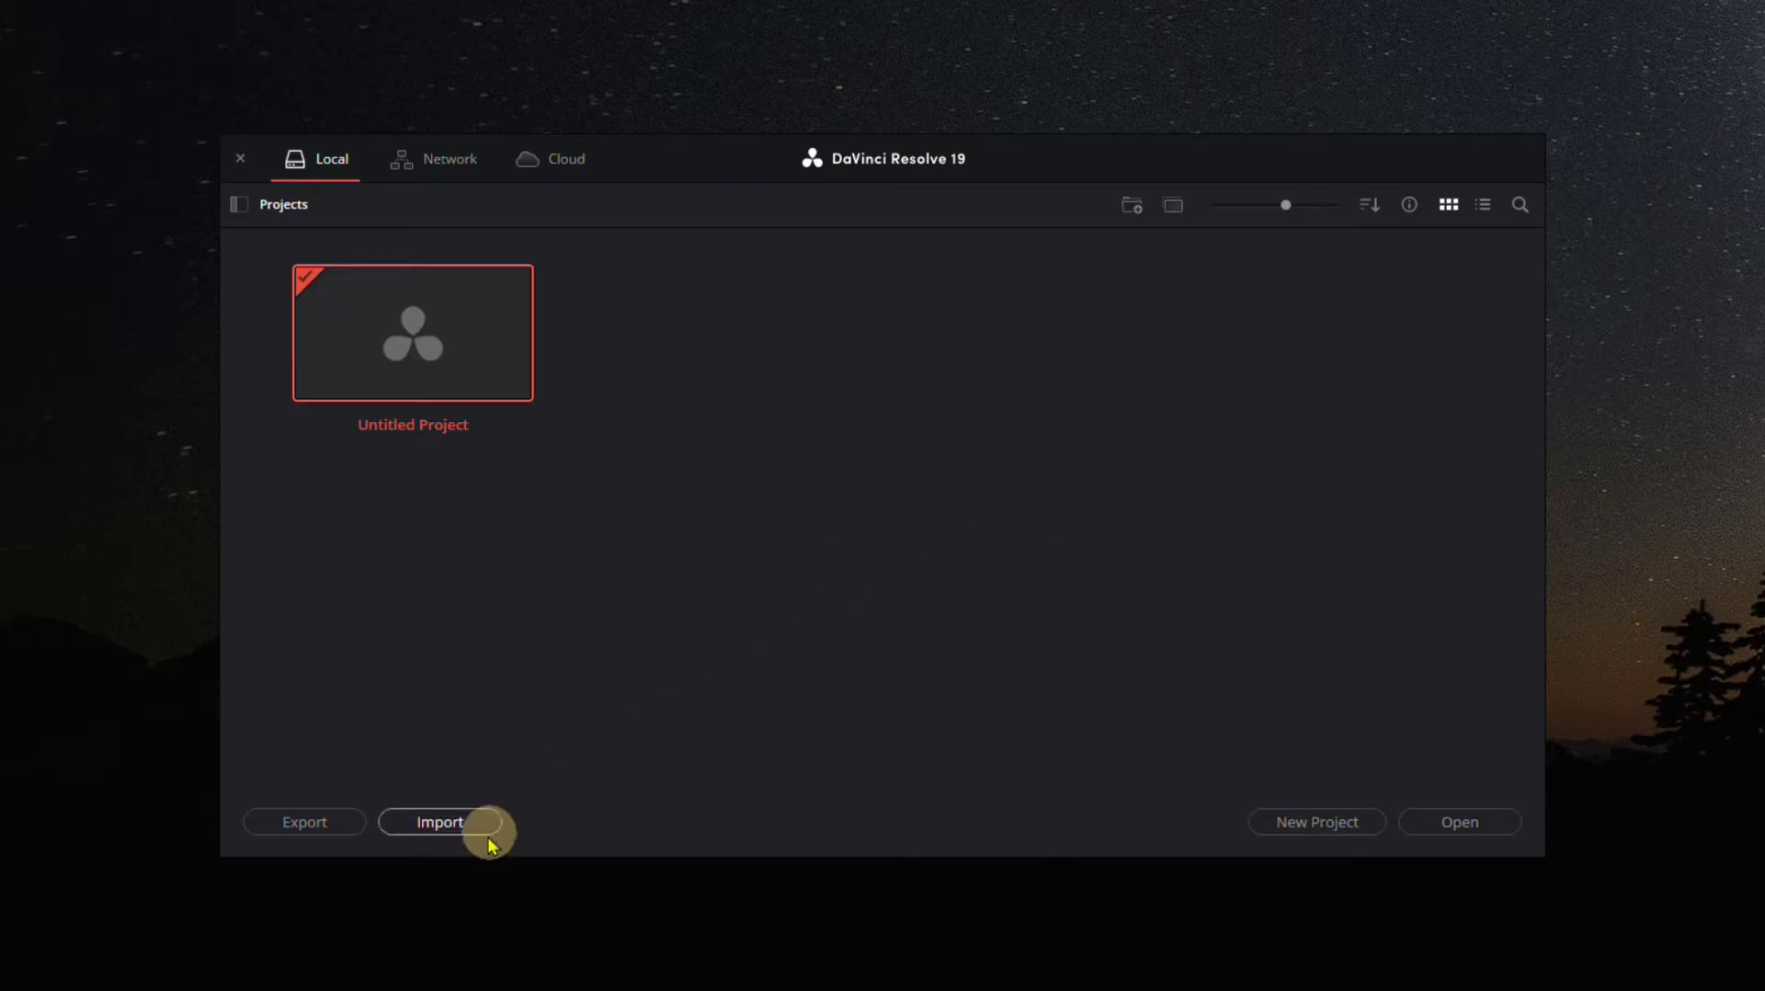
Import Tutorial.drp back into the Project Manager and open the Tutorial project.
left_click(469, 839)
left_click(271, 240)
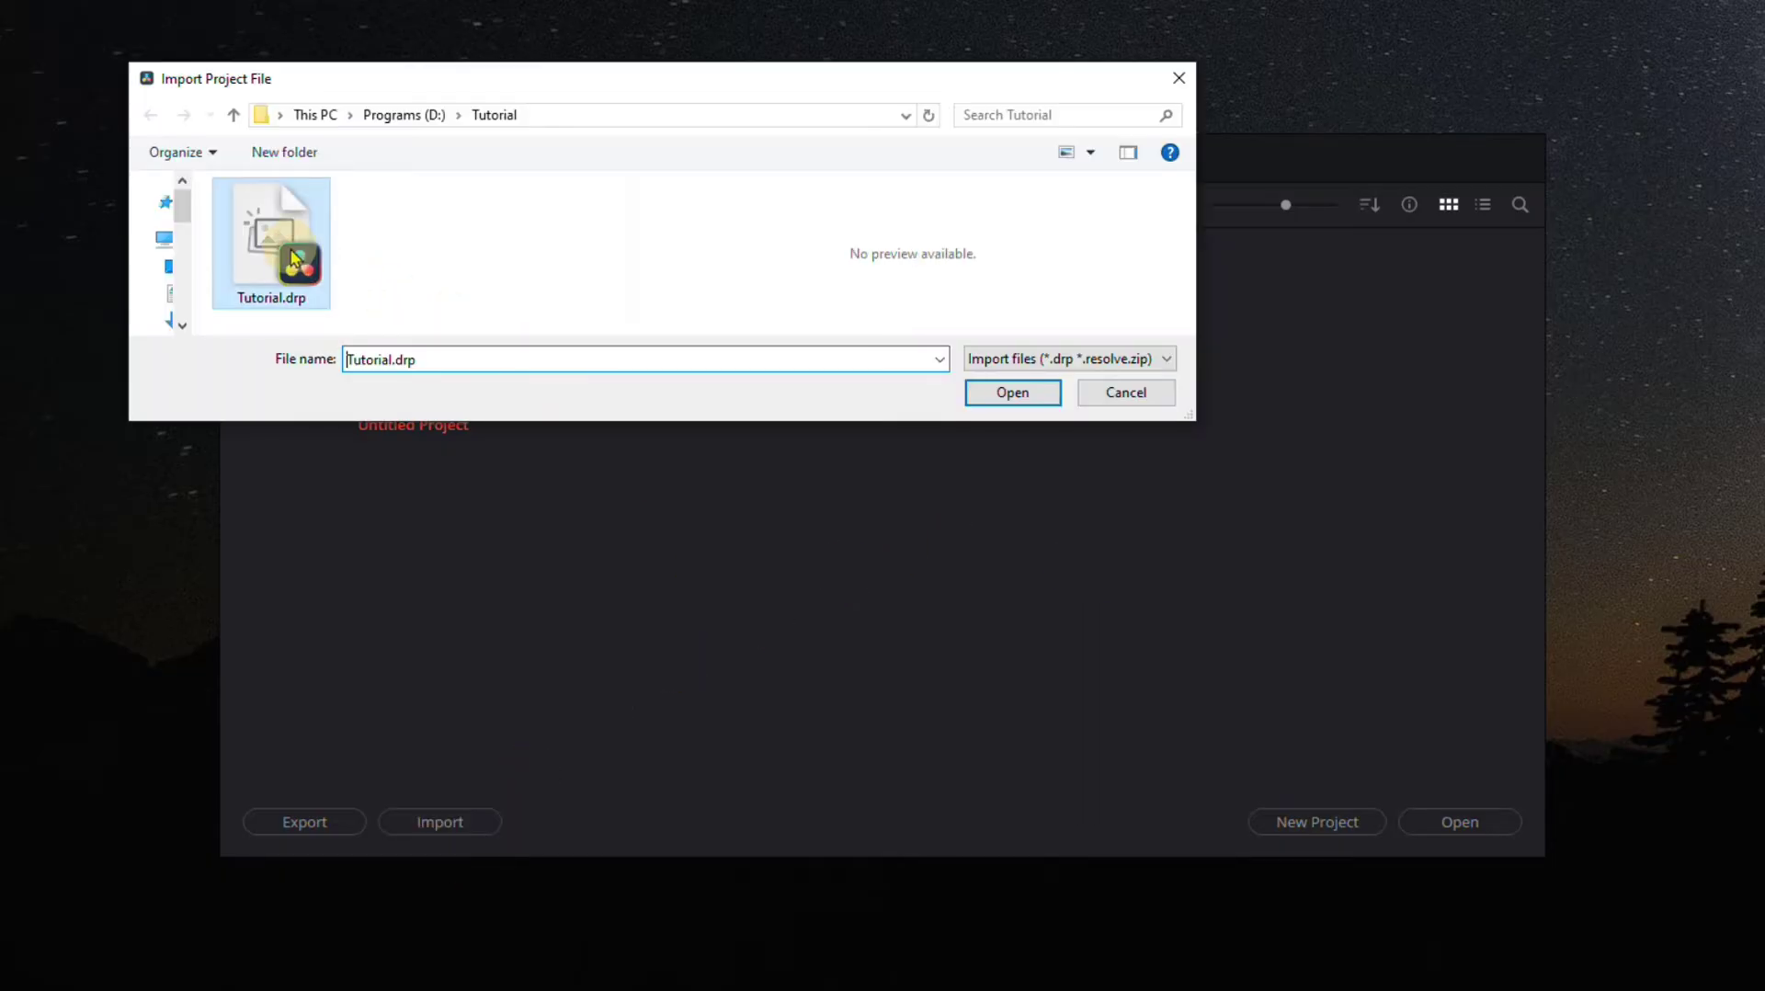
left_click(1041, 395)
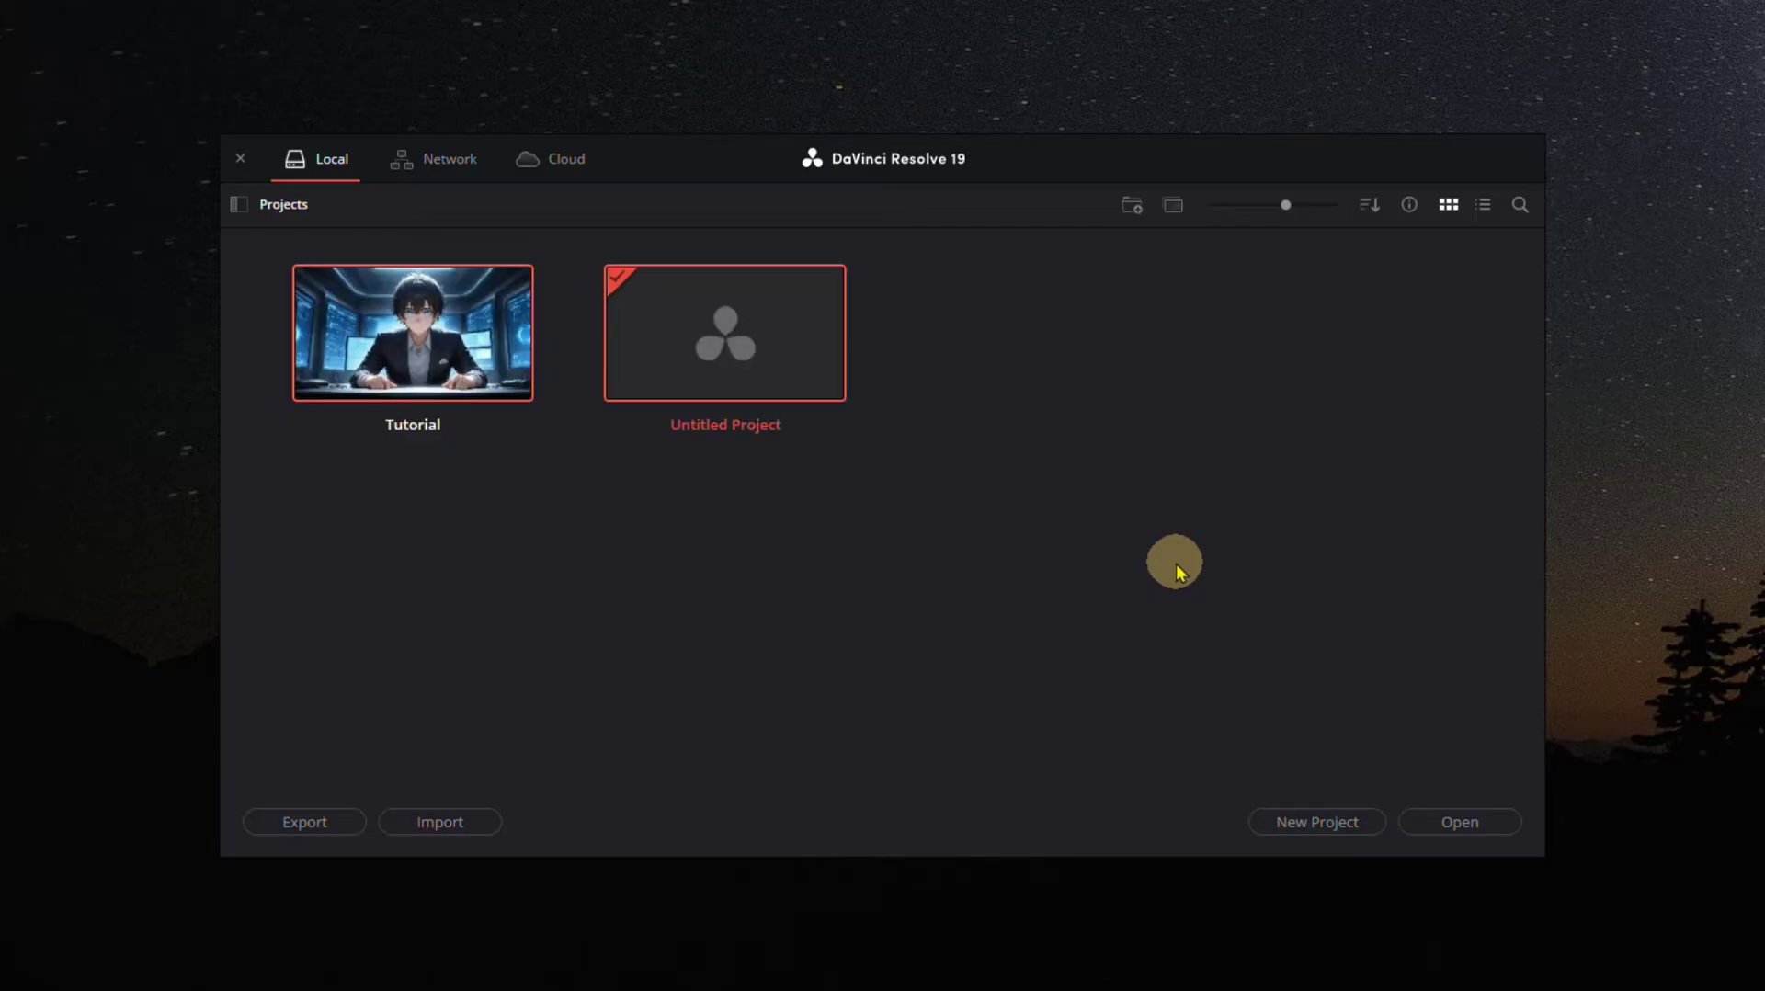
double_click(426, 334)
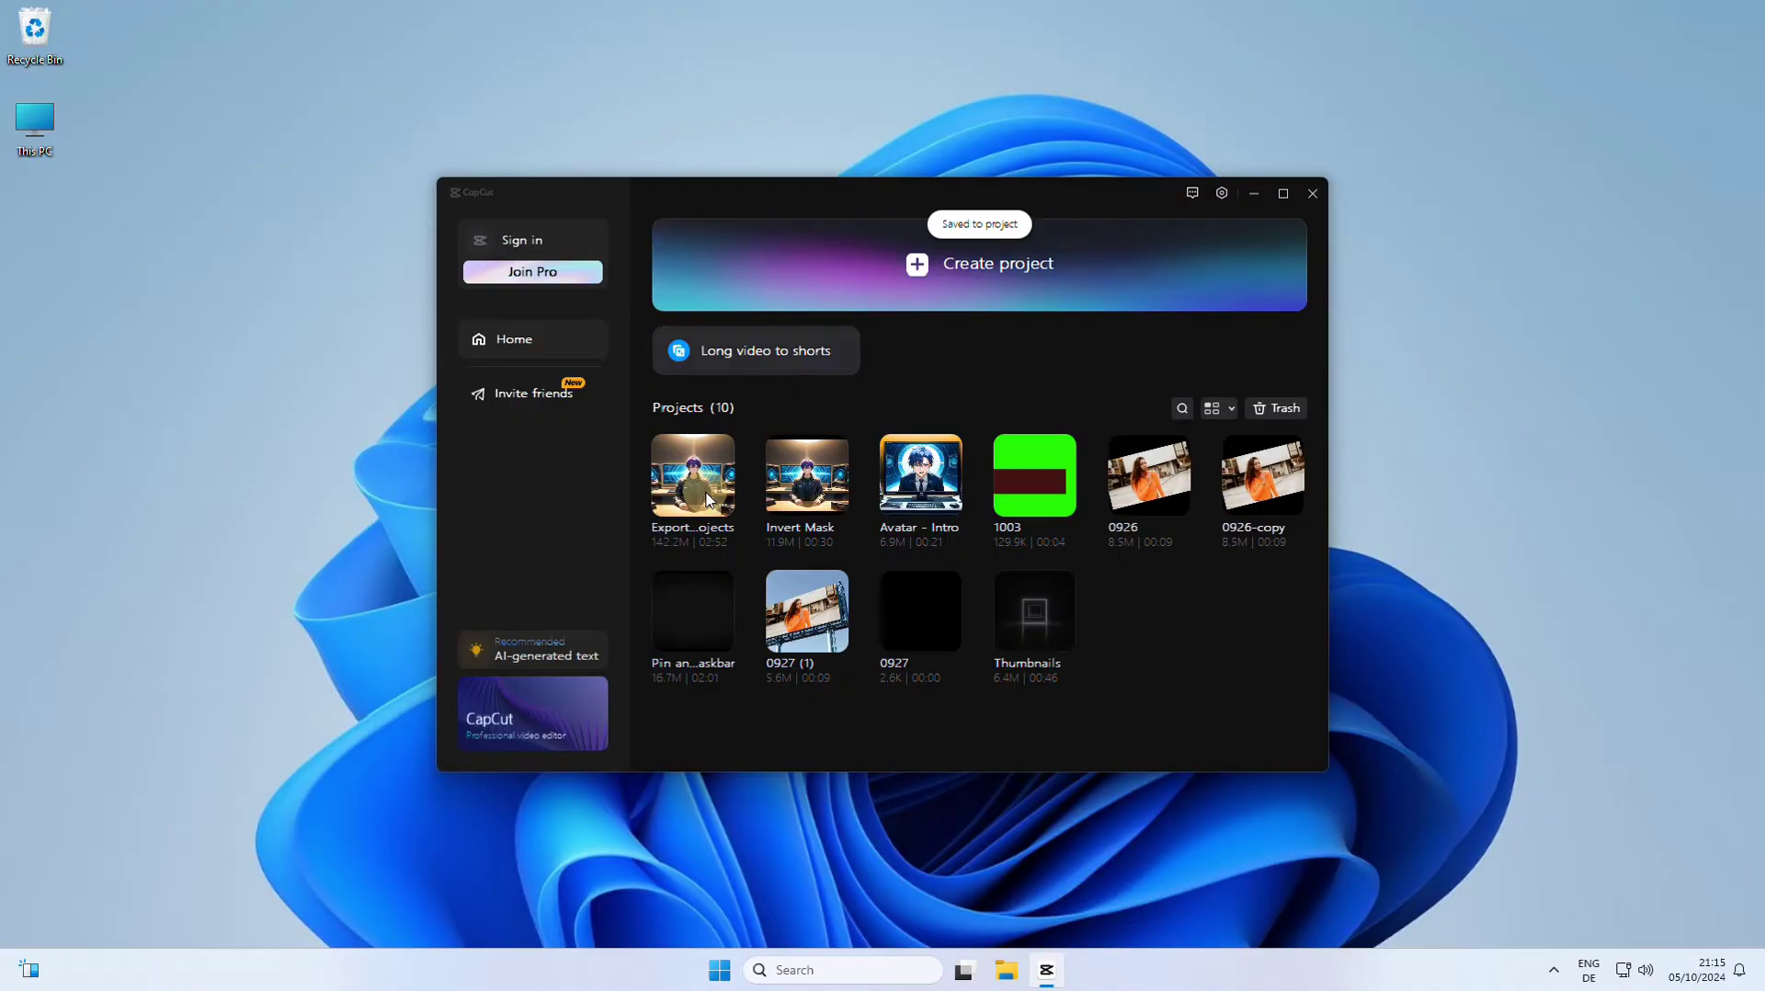
Open the Export Import Projects thumbnail from the CapCut home screen.
left_click(706, 497)
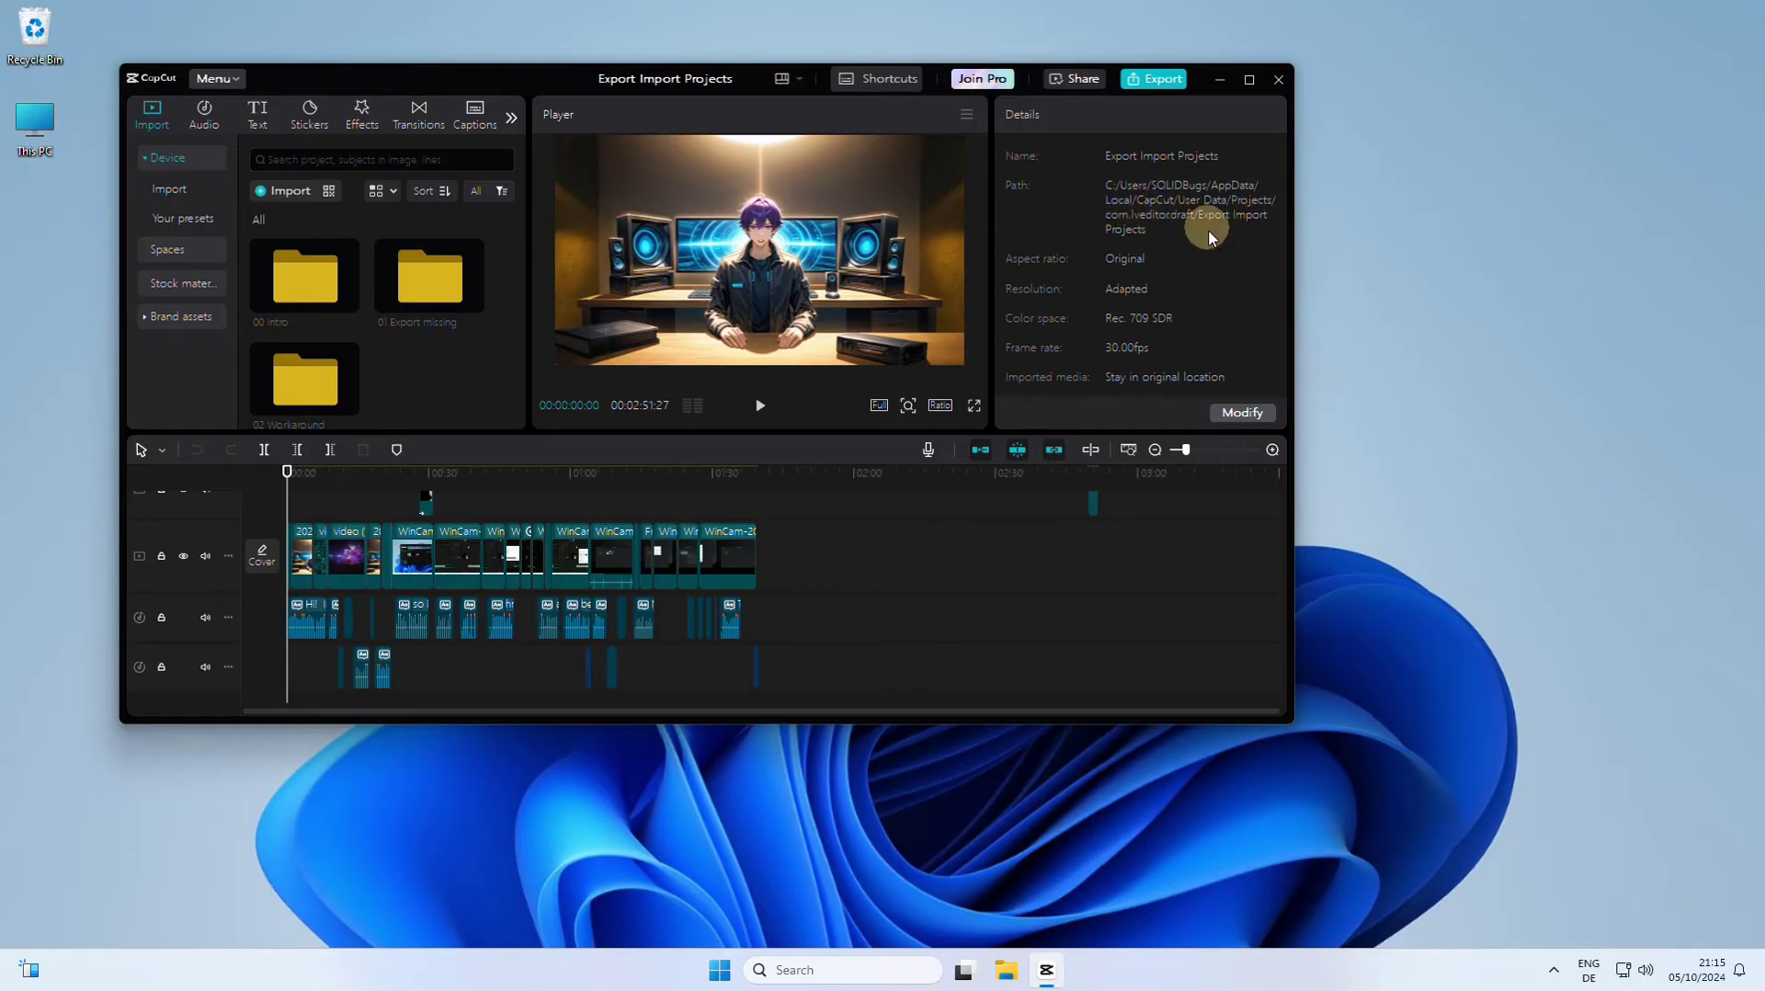
Open the user profile folder under C:\Users in File Explorer with hidden items shown.
left_click(1006, 970)
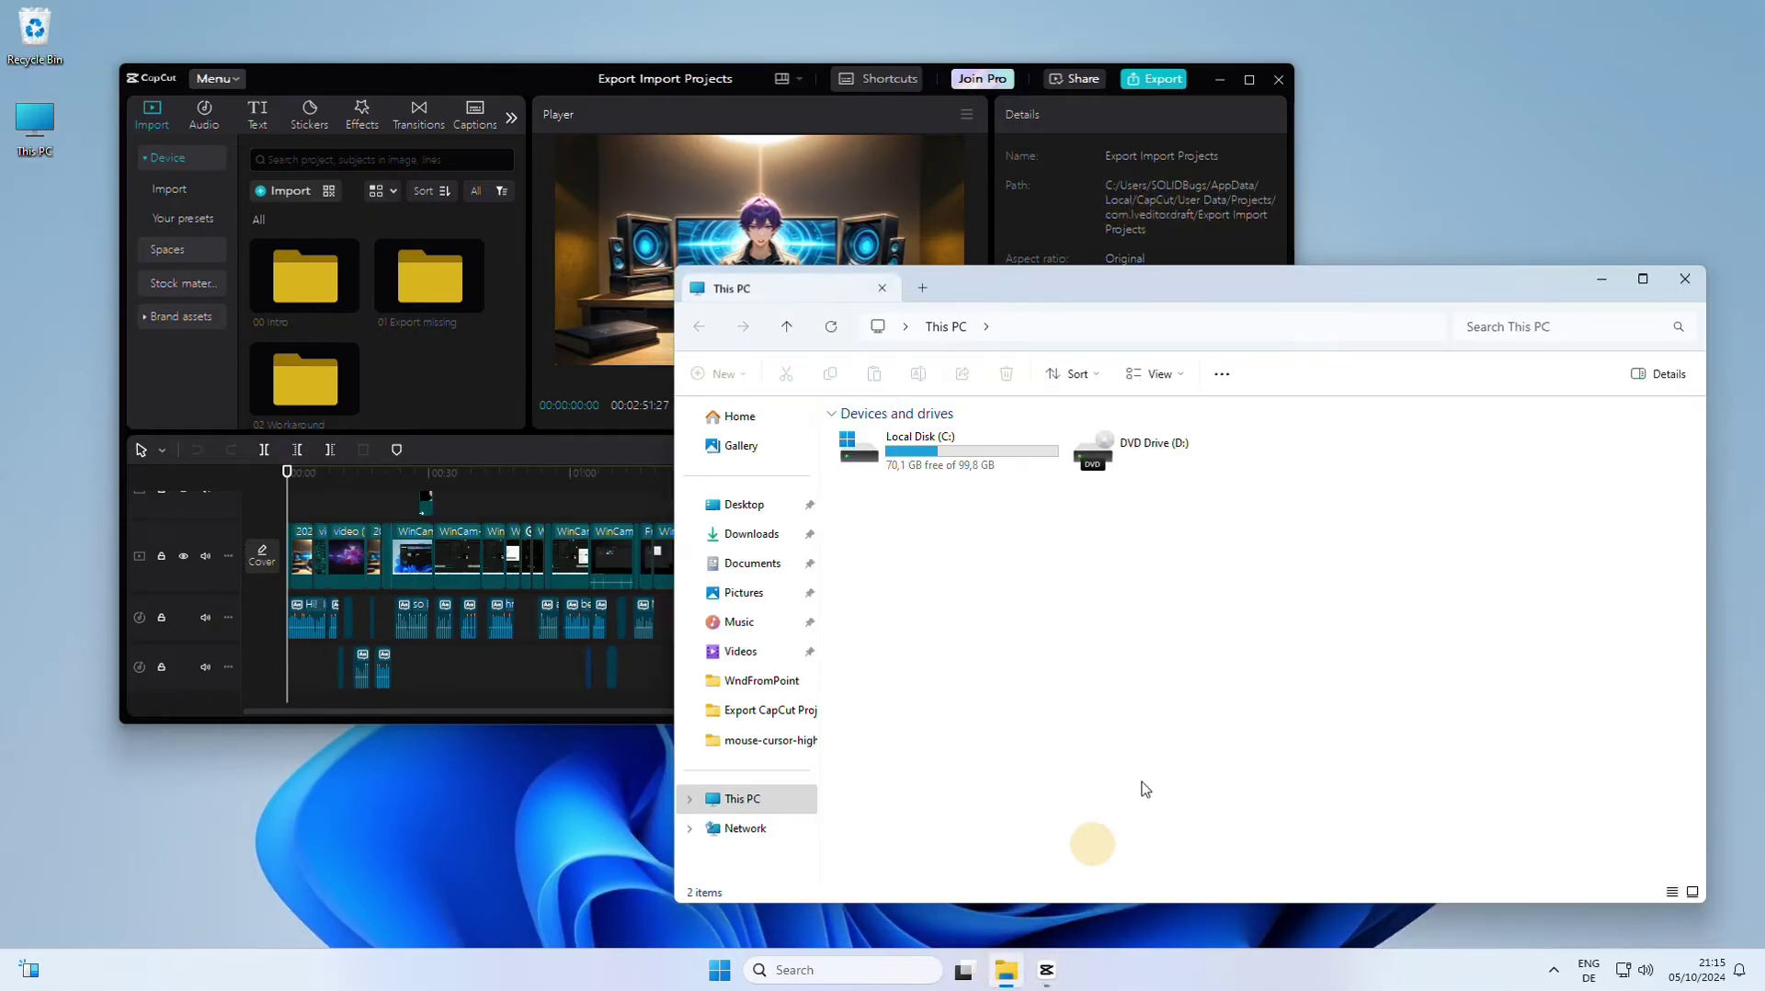
double_click(977, 479)
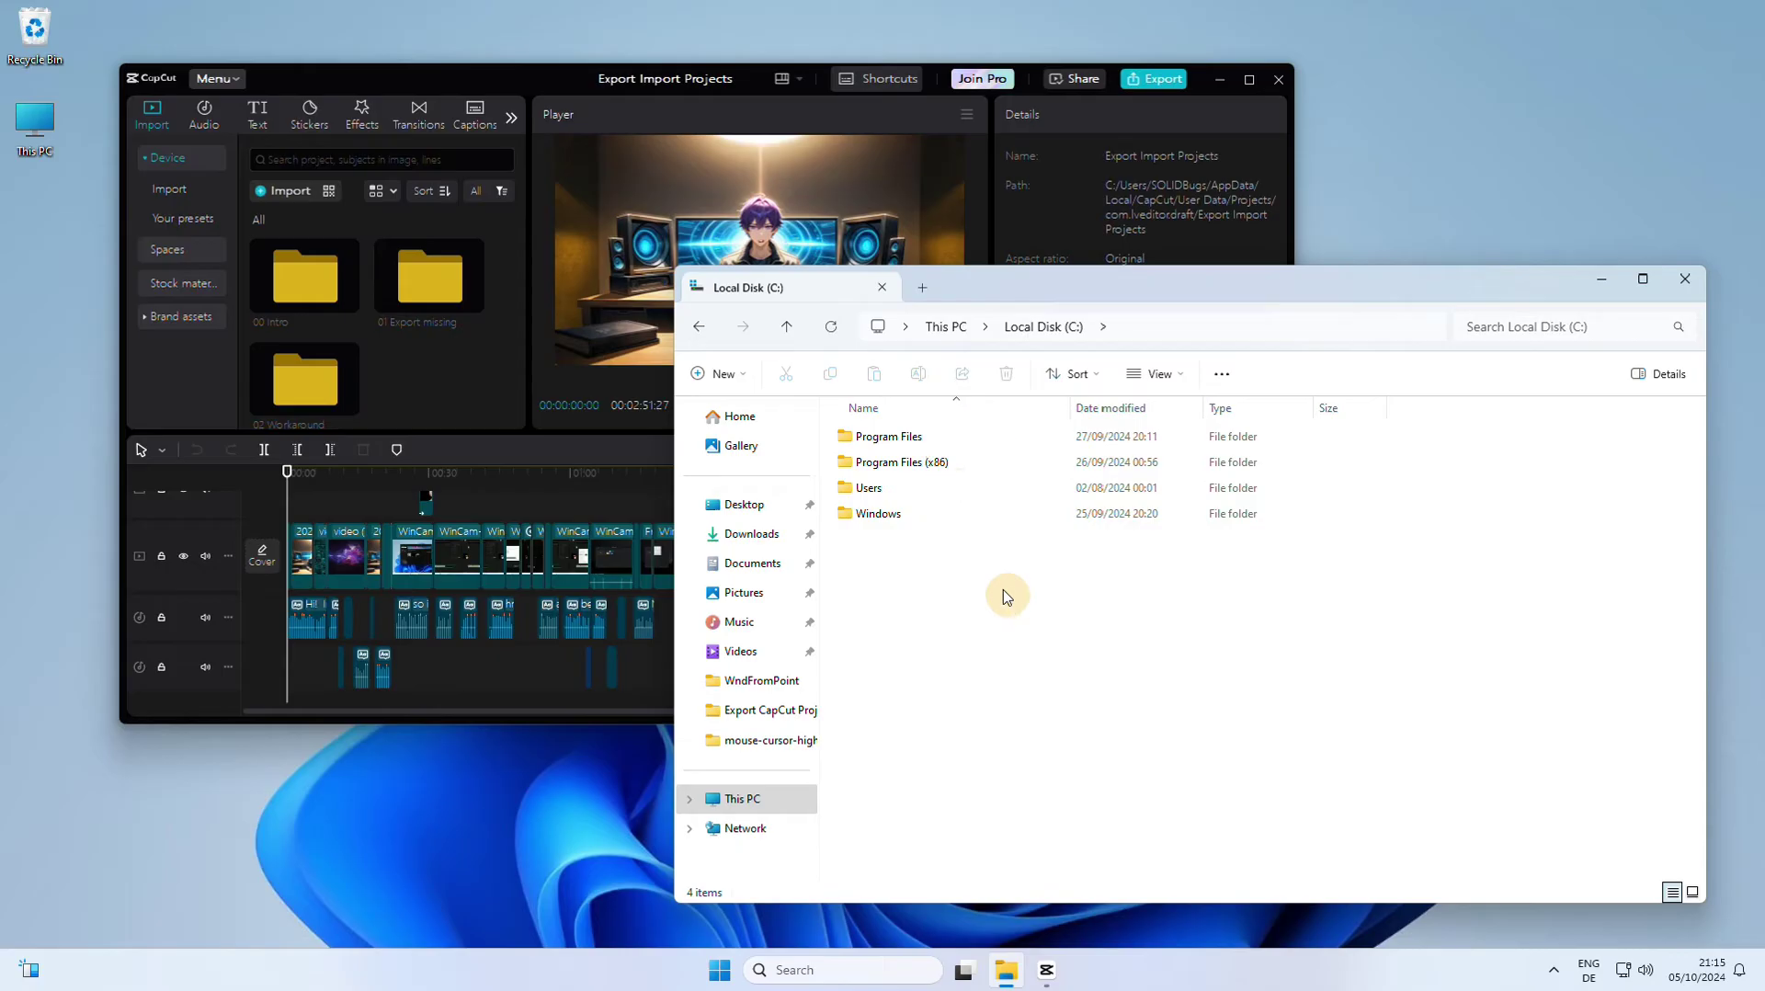
double_click(944, 487)
left_click(942, 464)
double_click(941, 465)
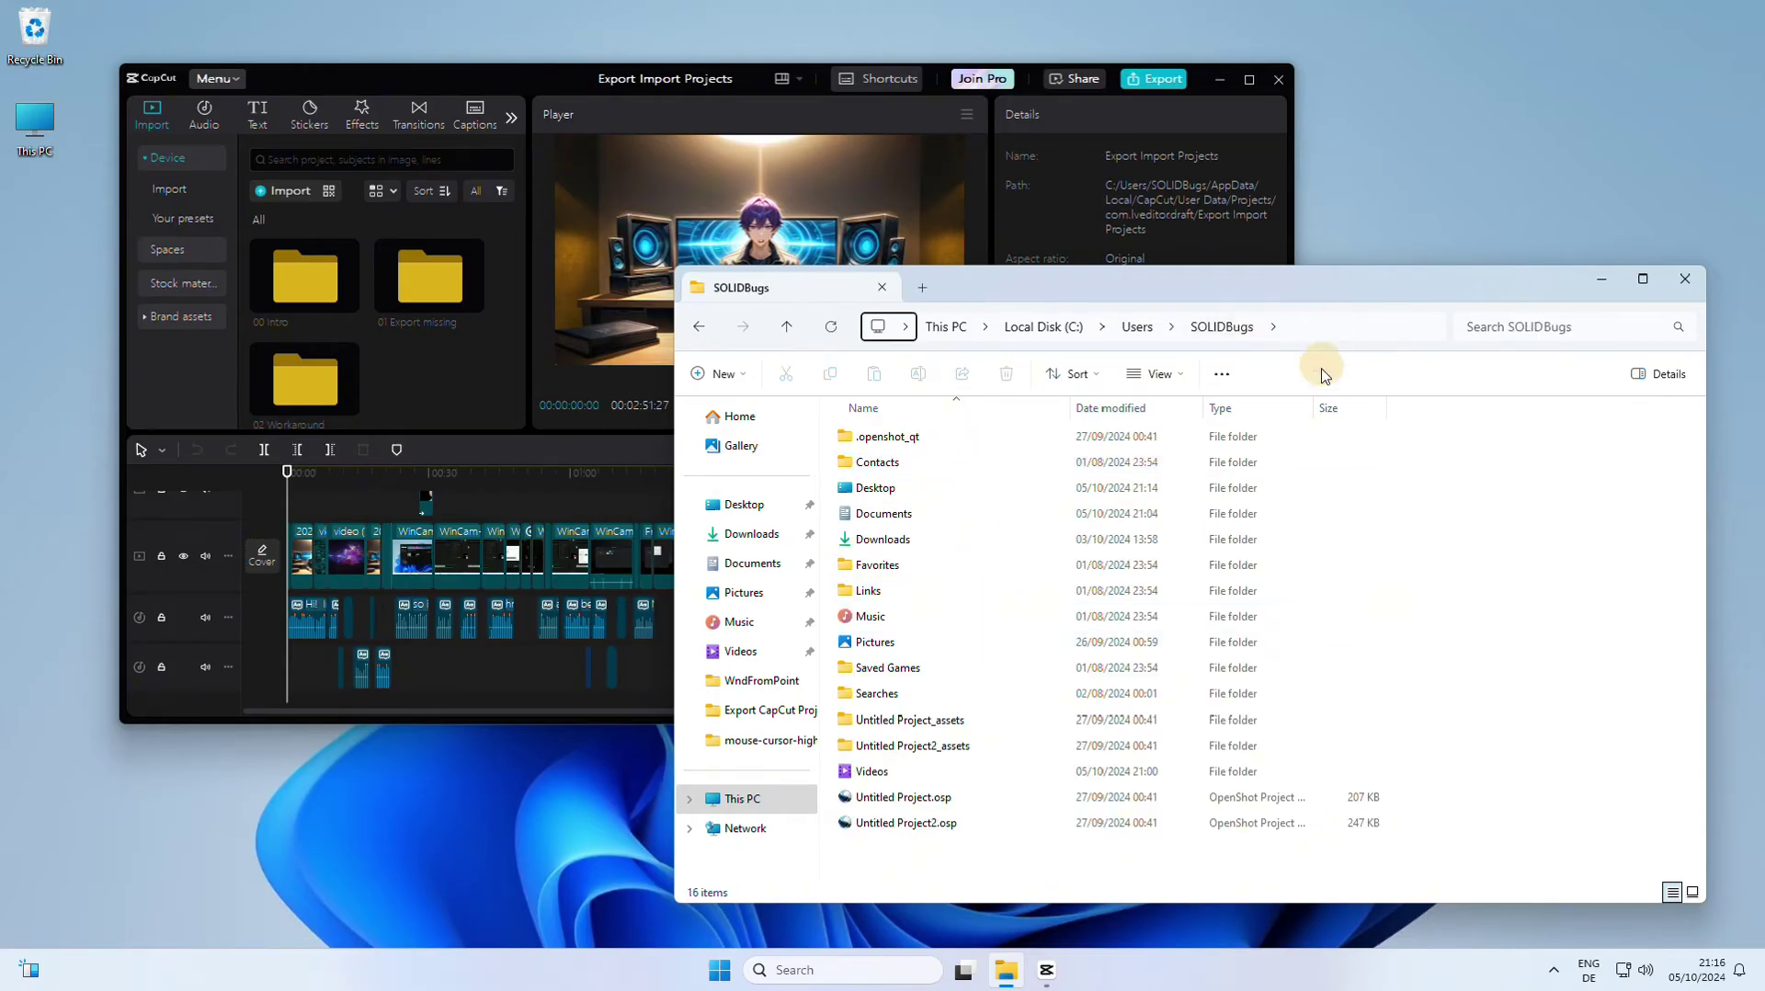
left_click(1160, 374)
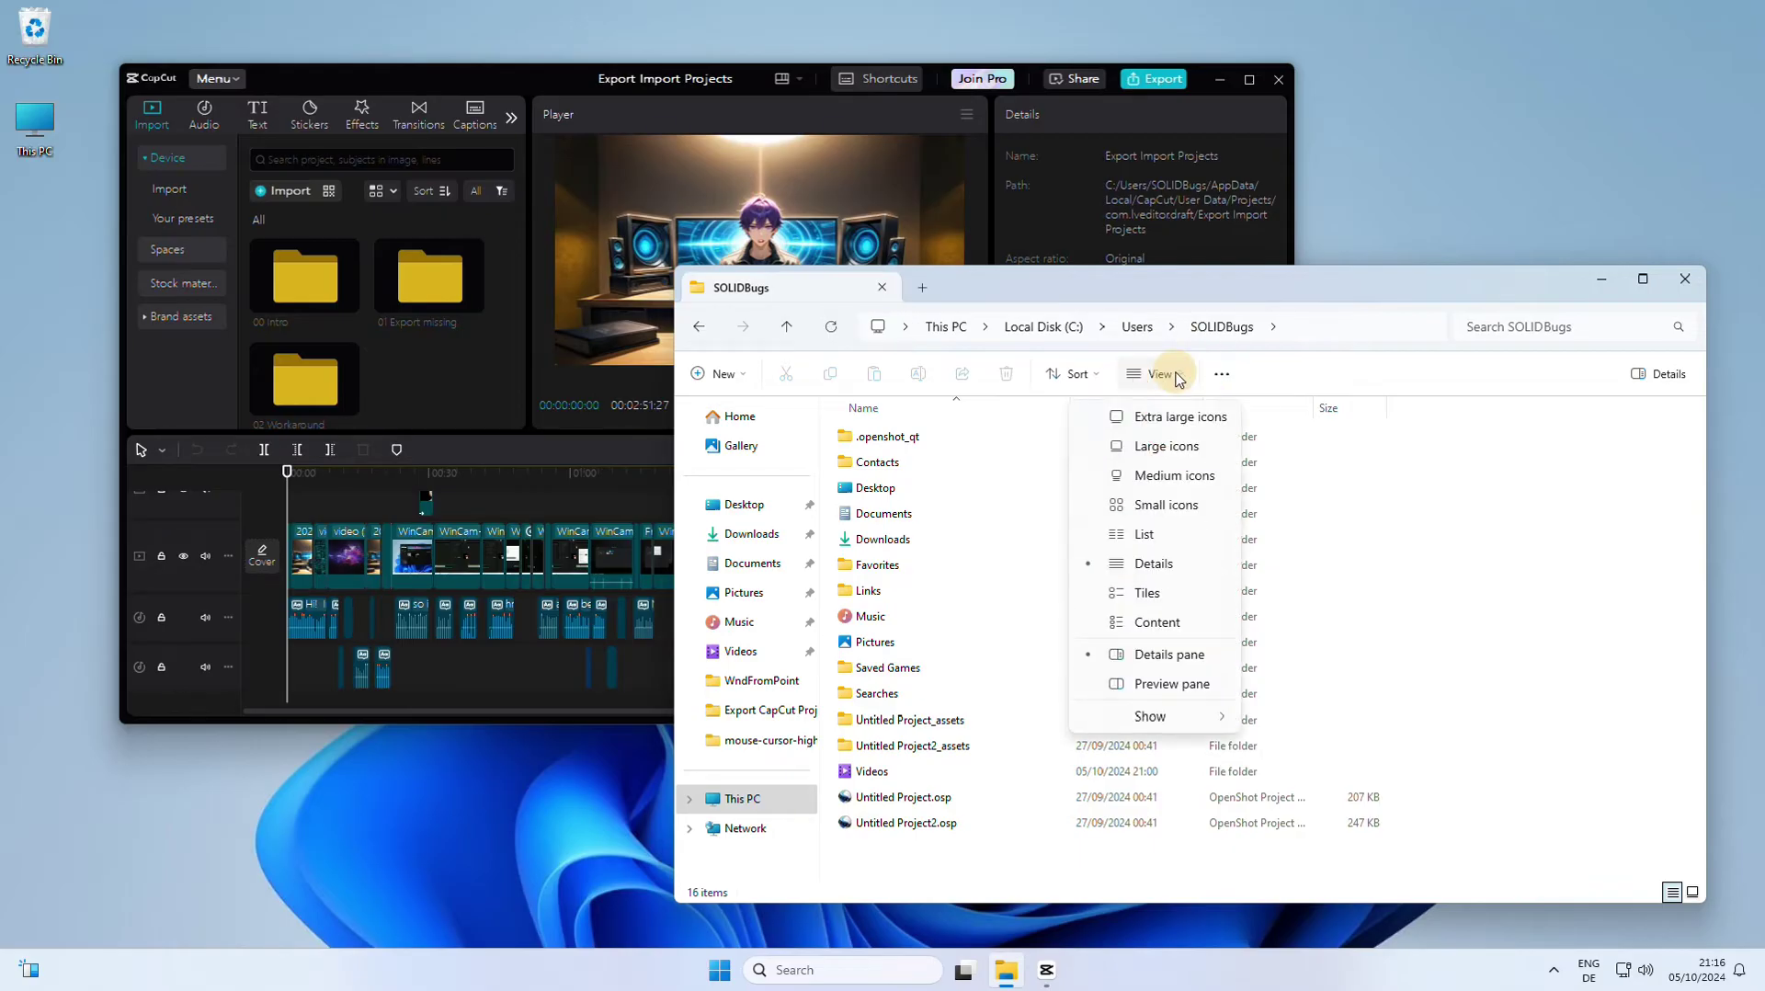
mouse_move(1174, 718)
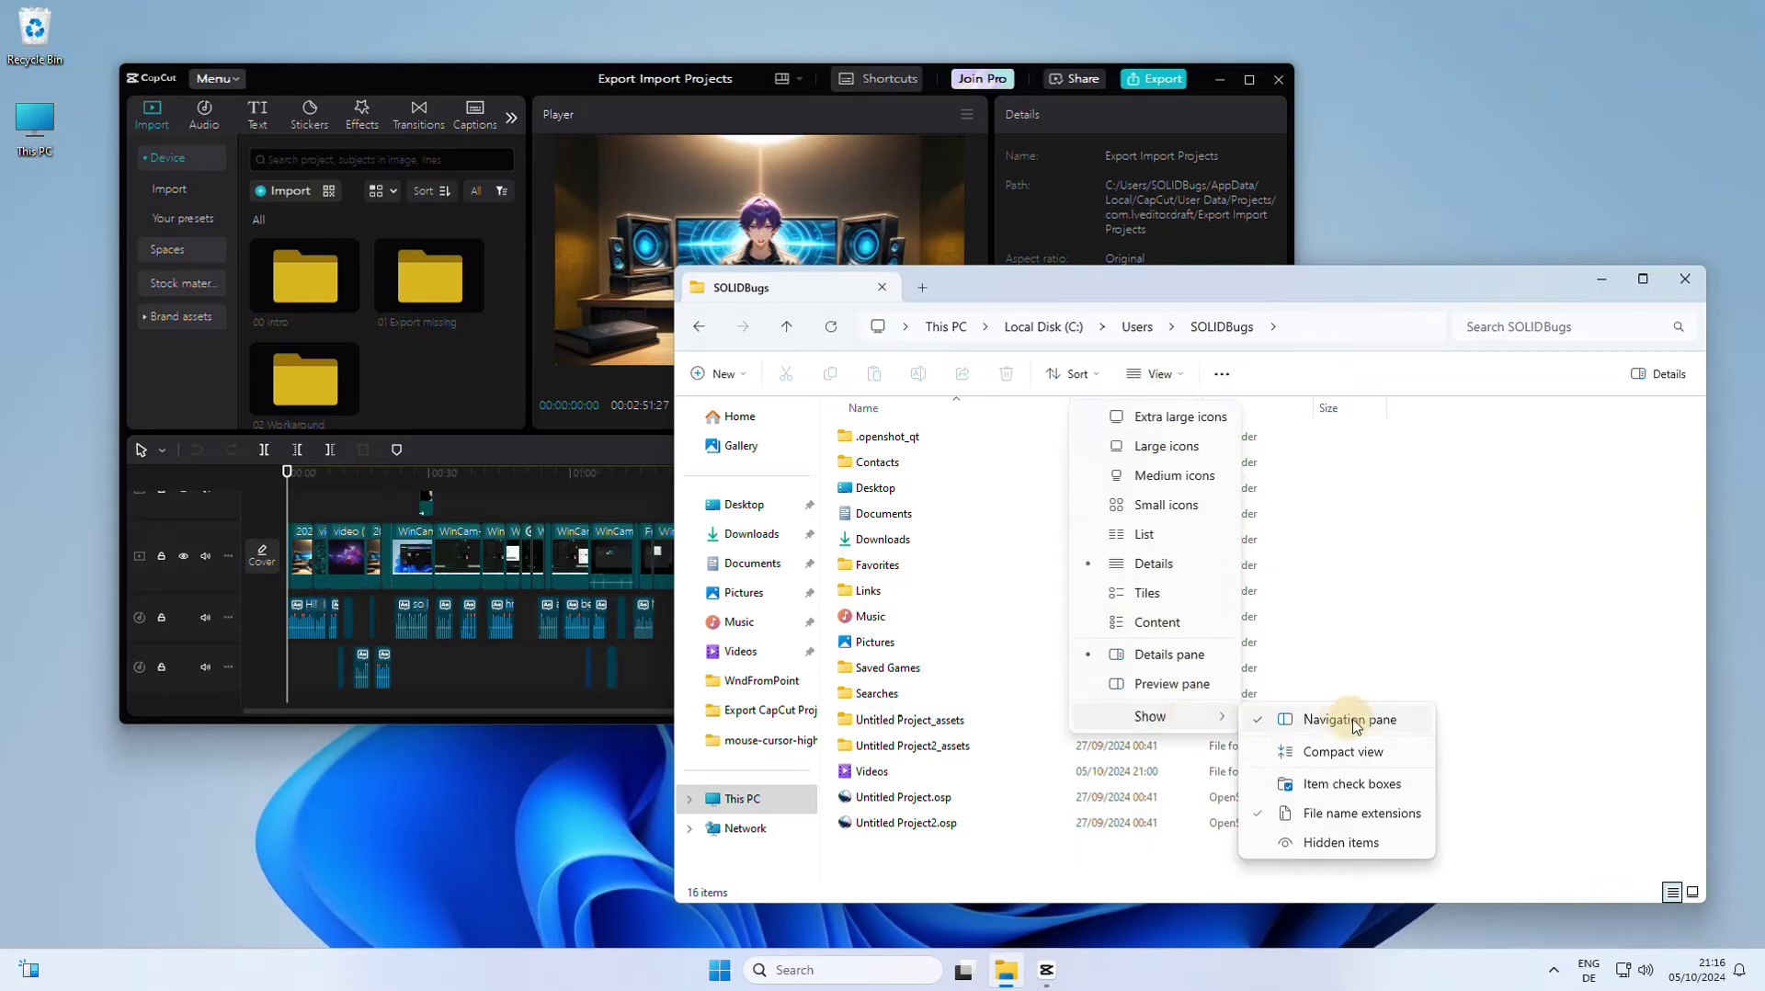
left_click(1366, 840)
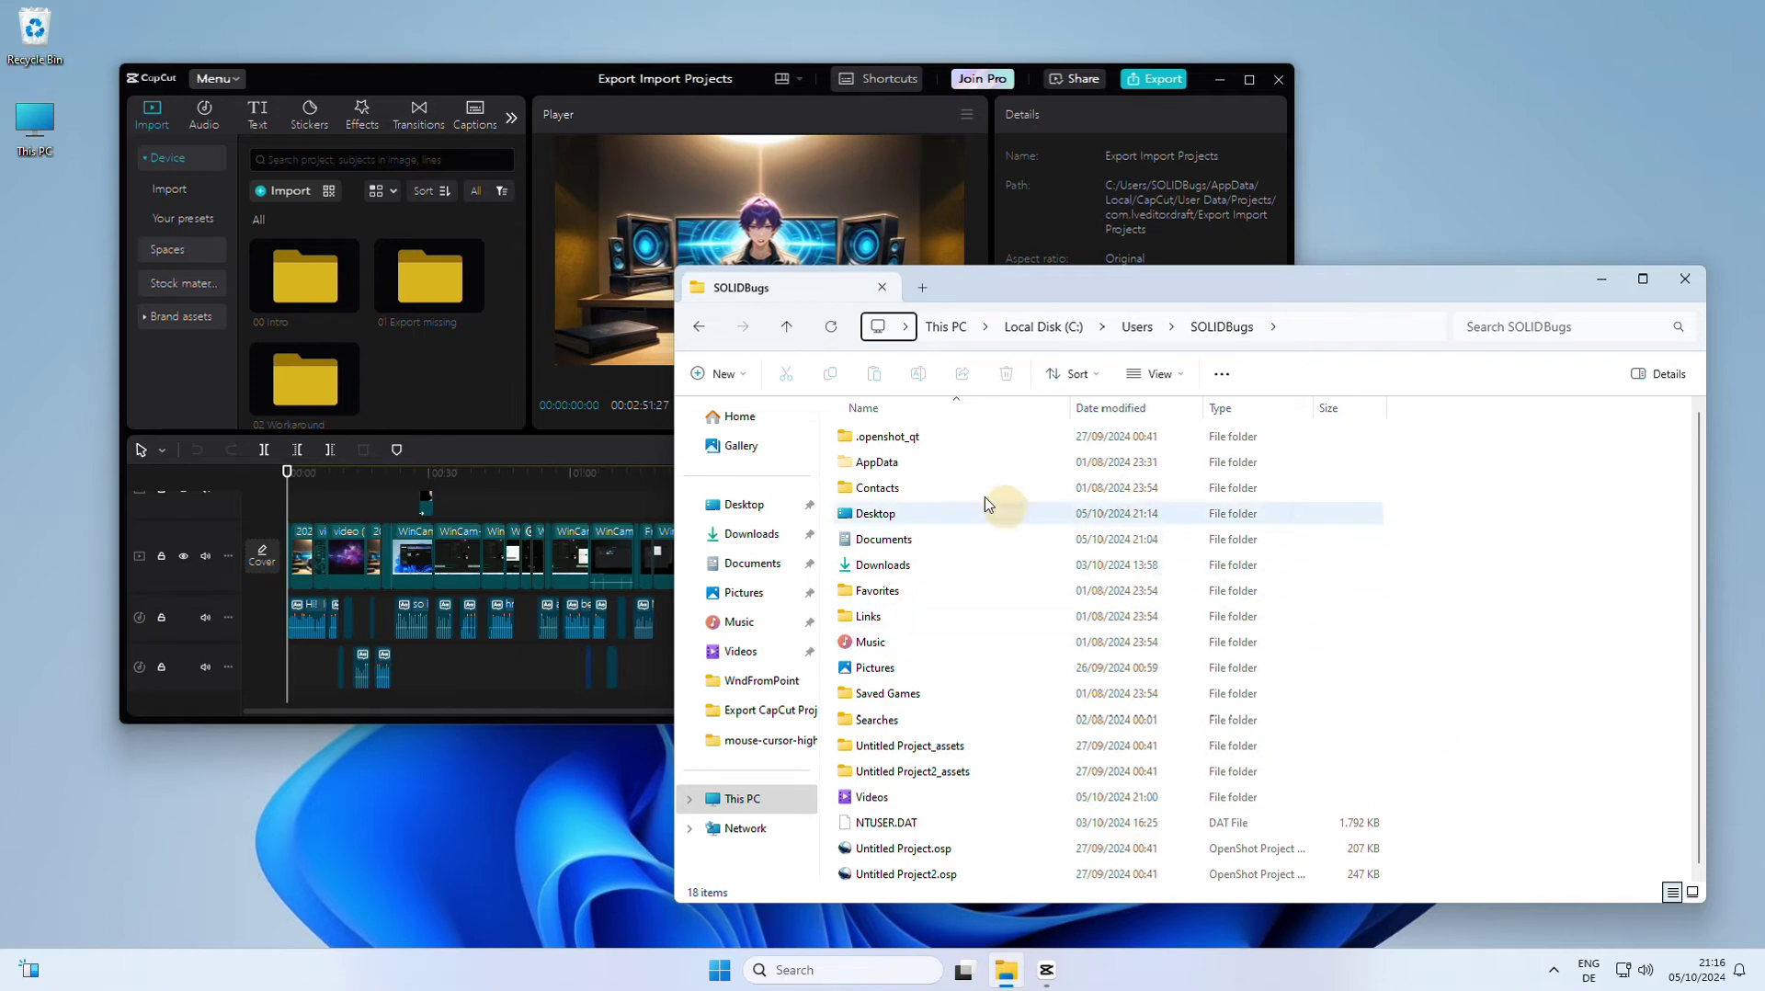
Navigate to AppData\Local\CapCut\User Data\Projects\com.lveditor.draft.
double_click(883, 463)
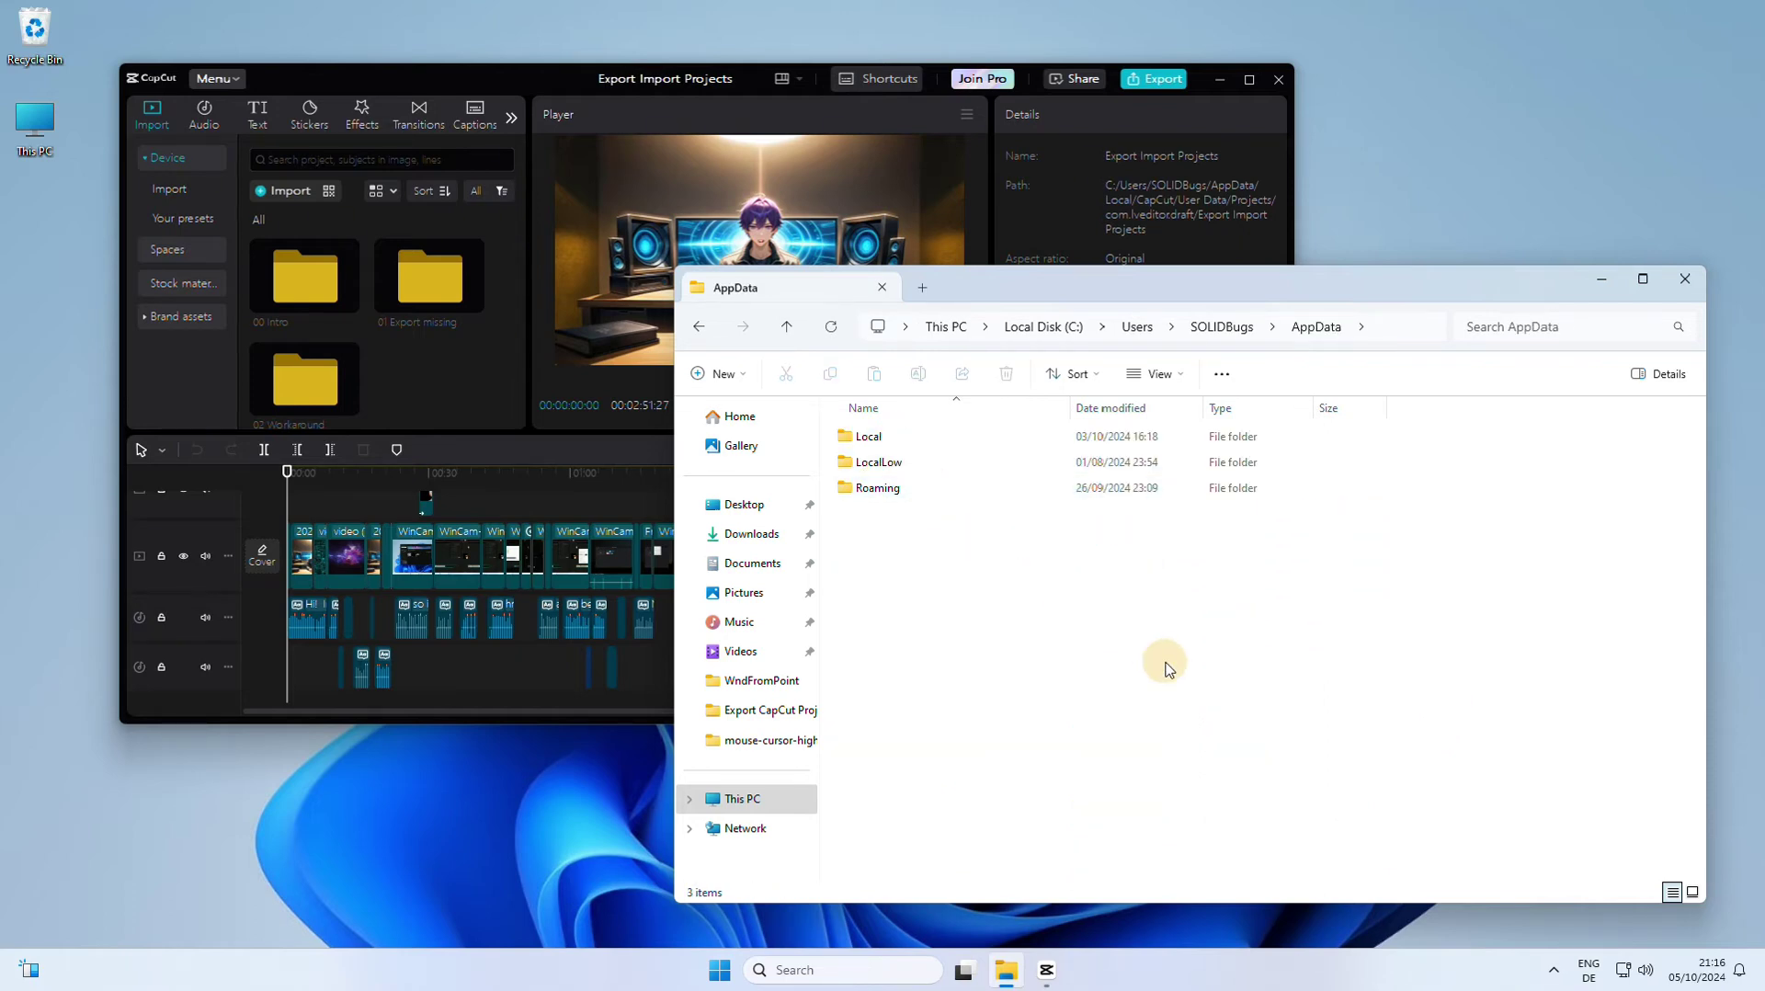
double_click(972, 436)
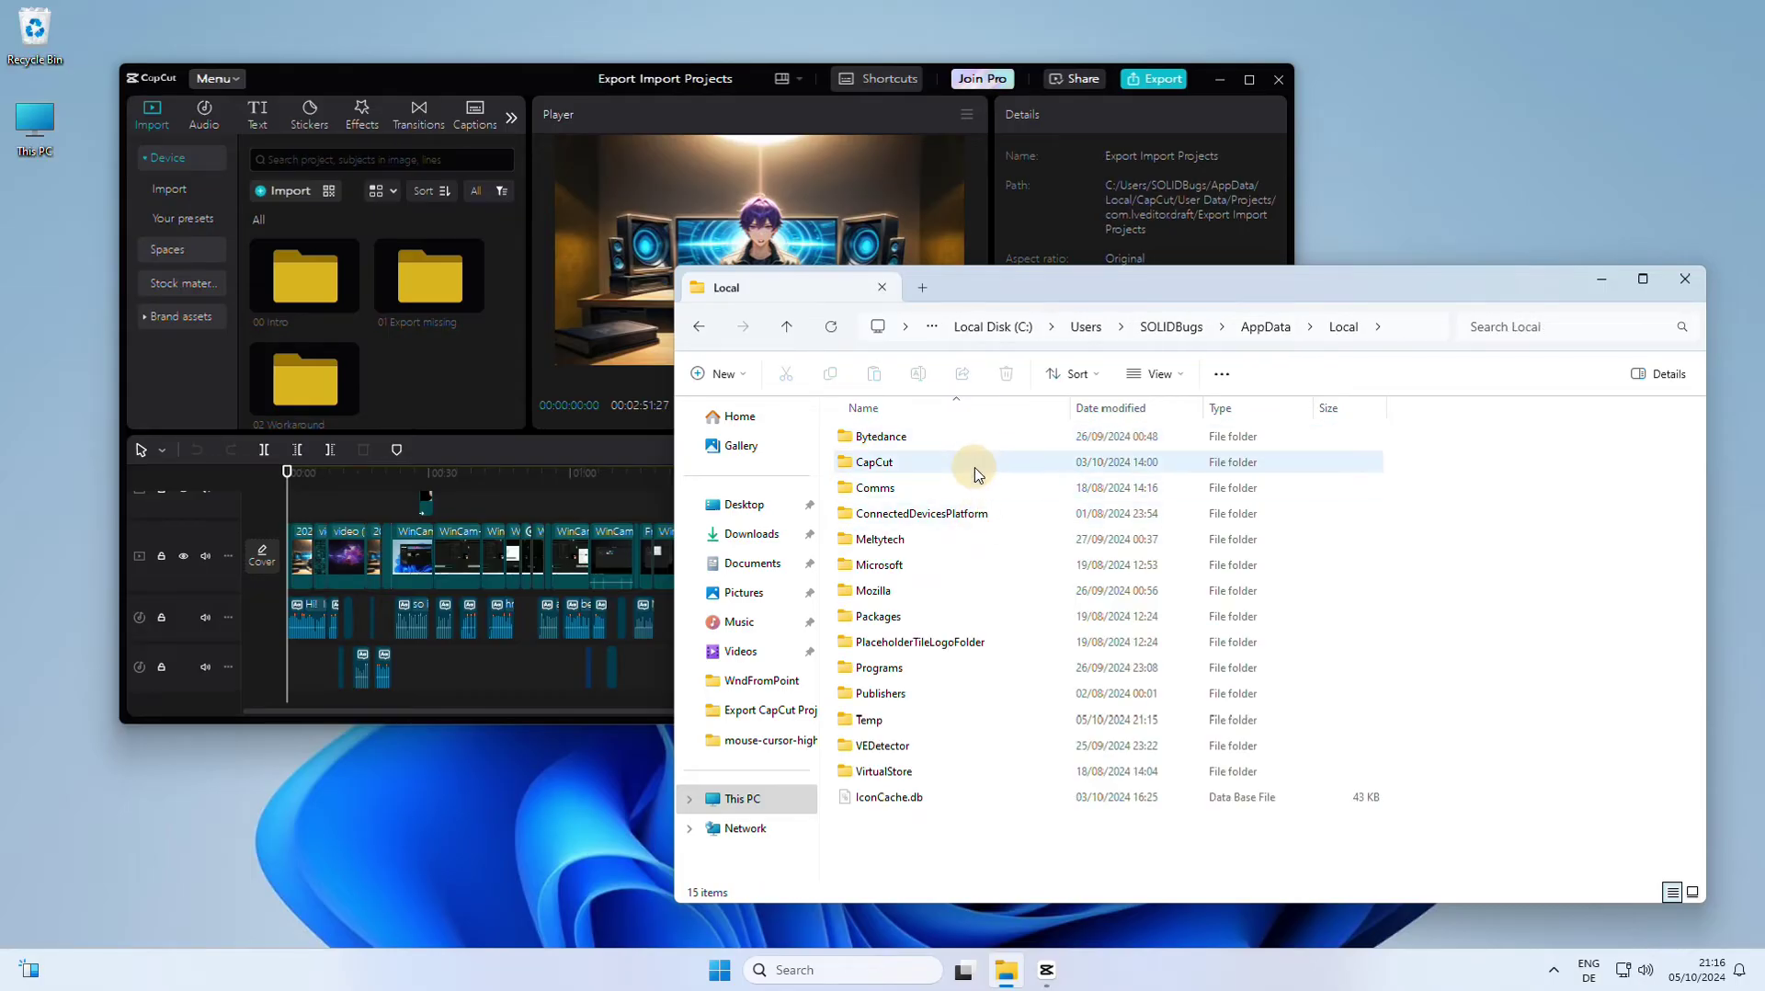
double_click(969, 465)
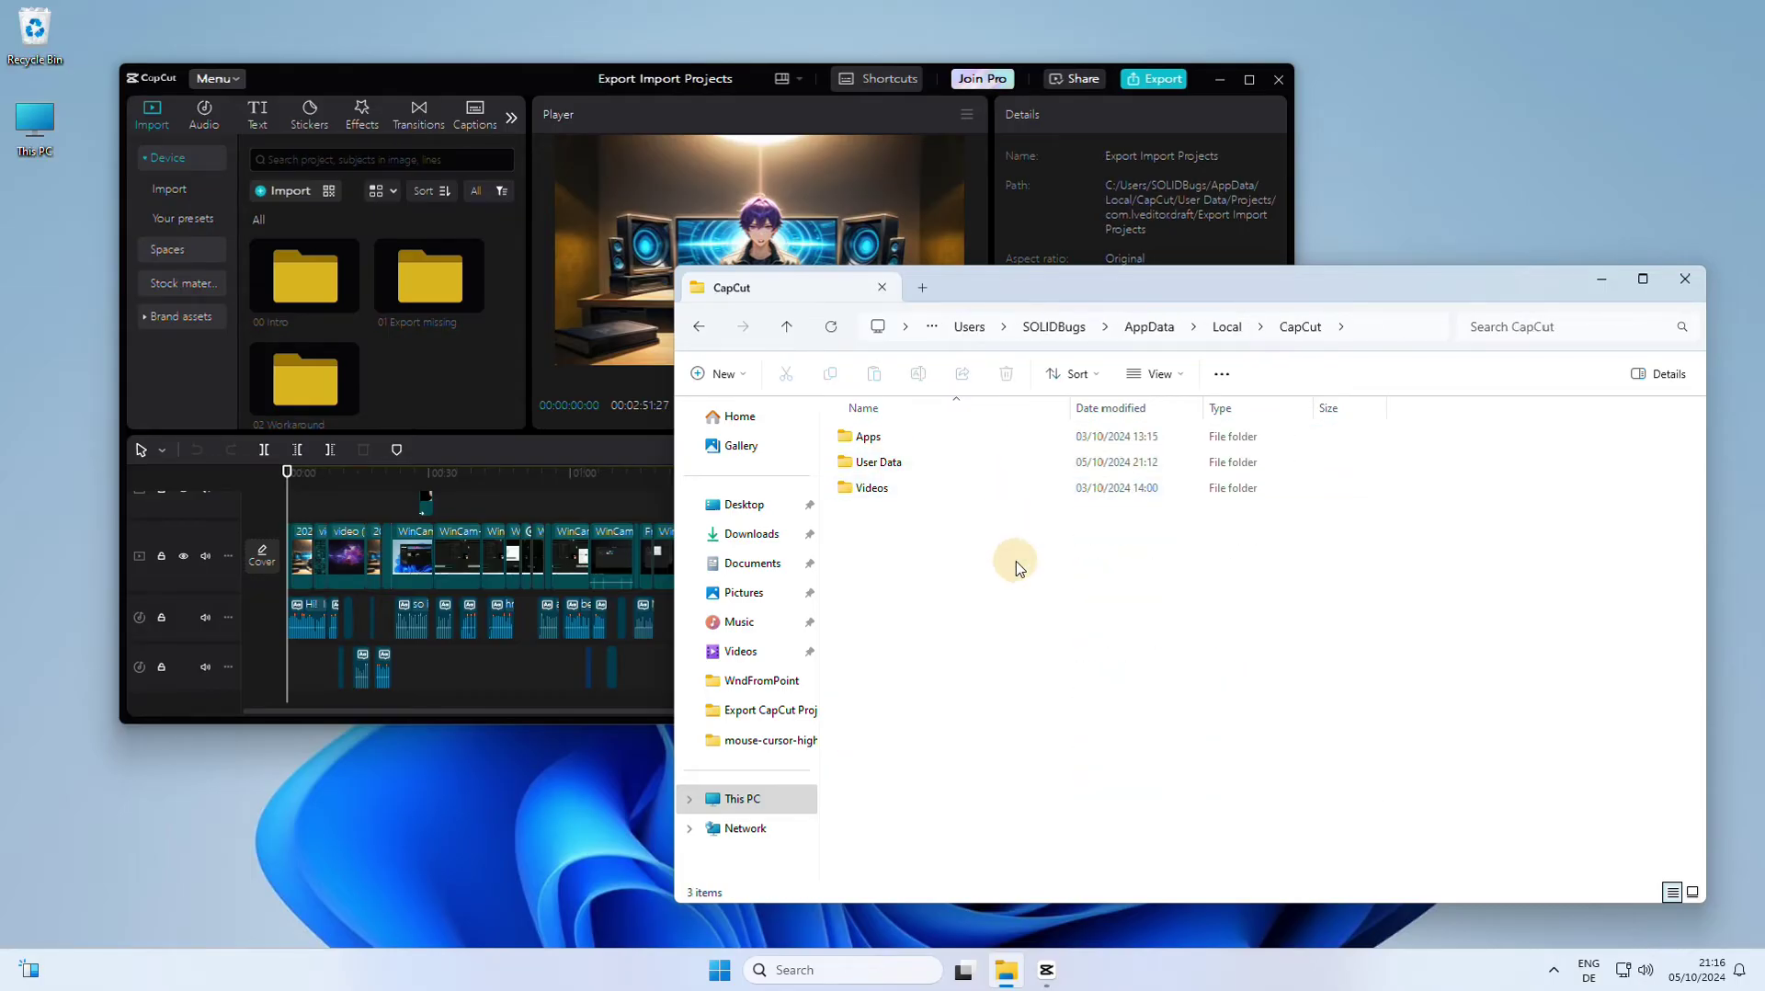
double_click(1016, 462)
scroll(1013, 565, "down", 2)
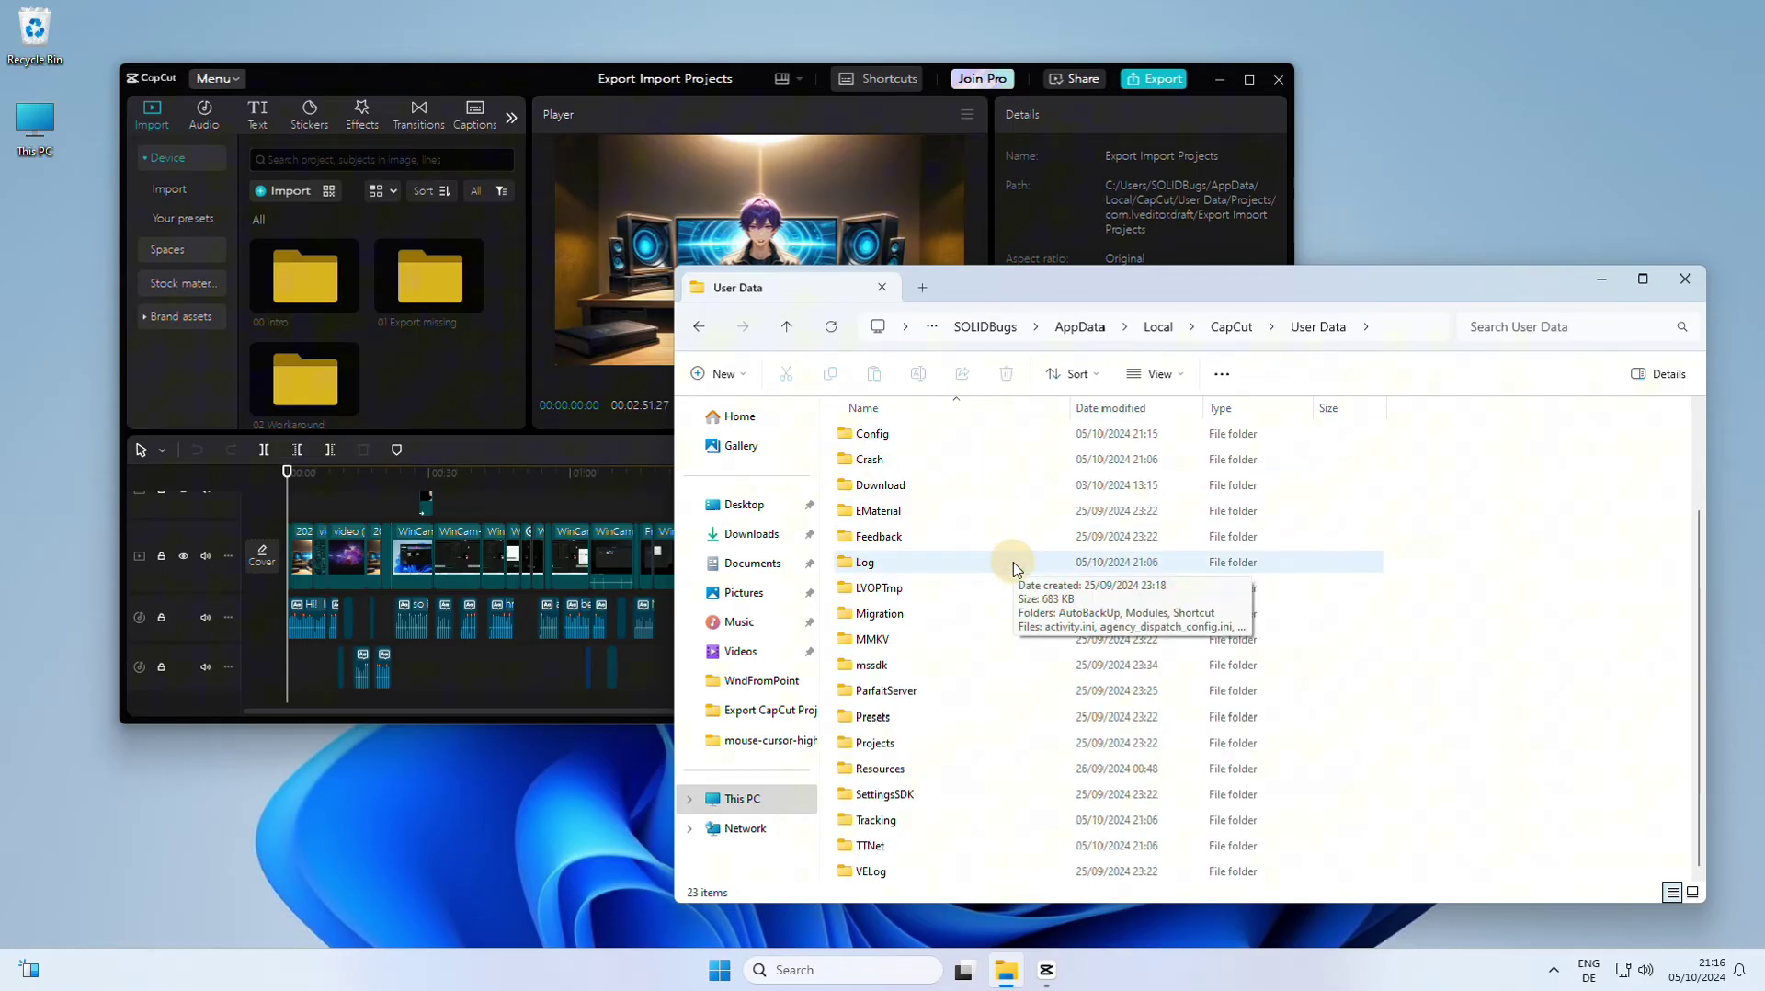
double_click(1012, 746)
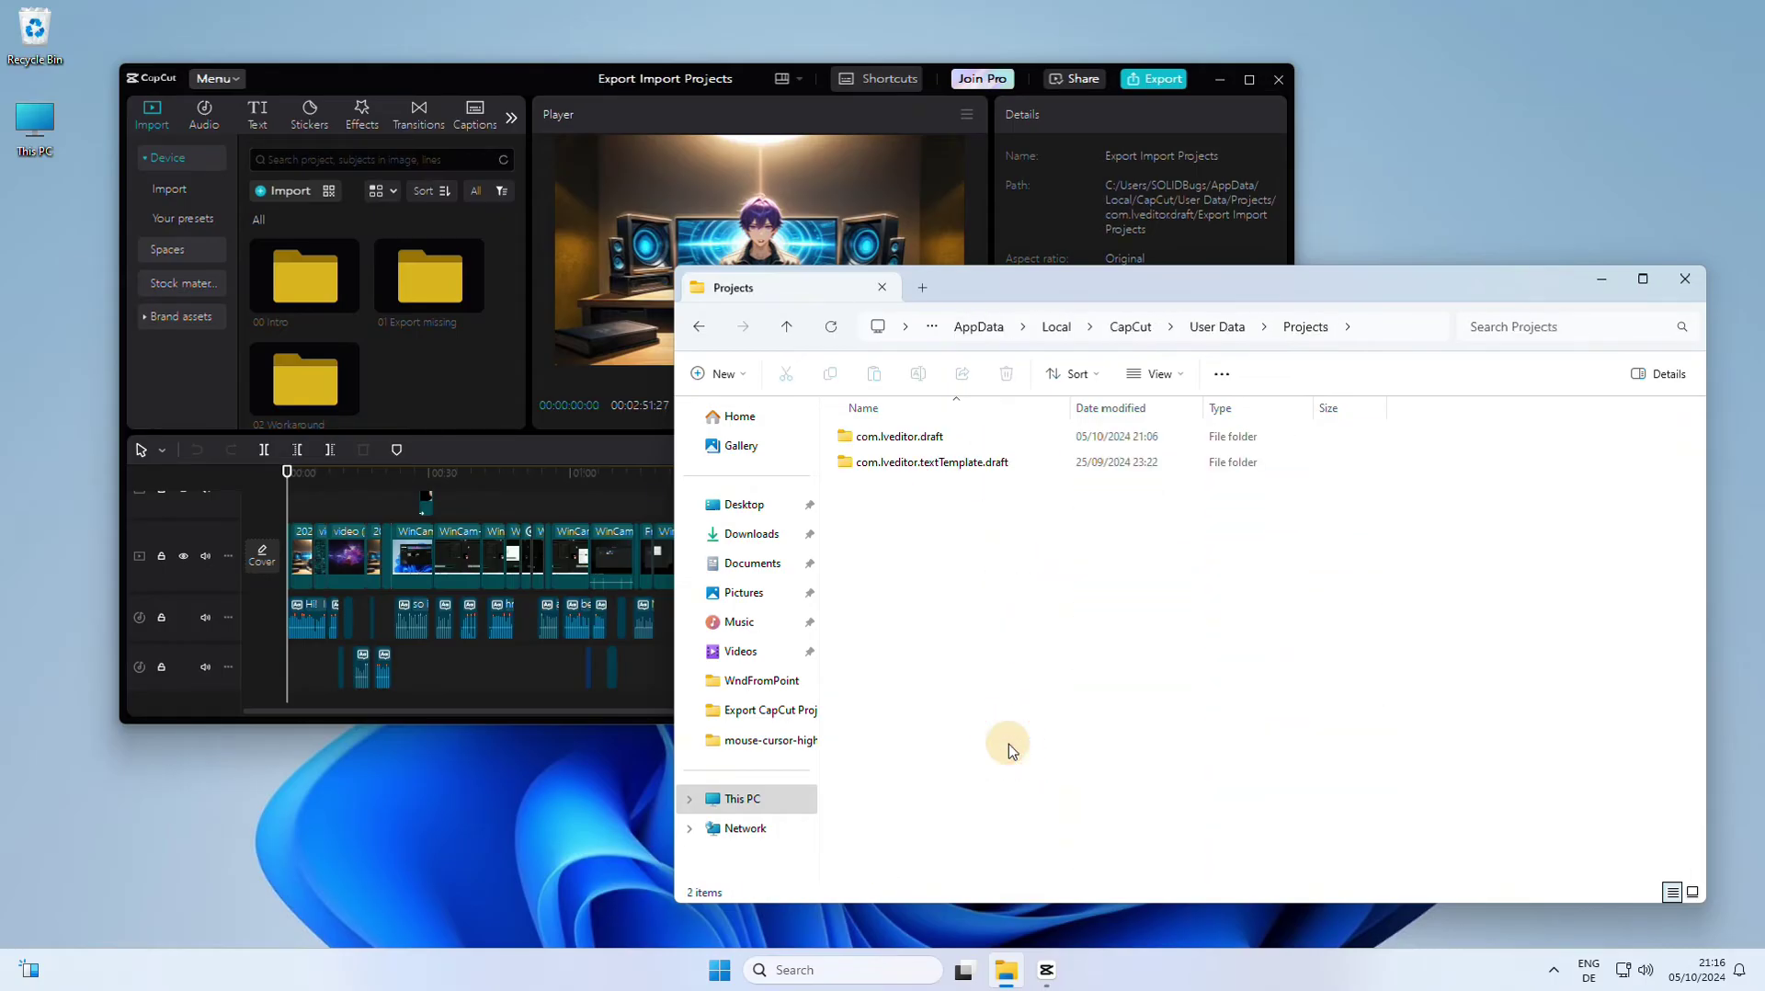
double_click(1009, 436)
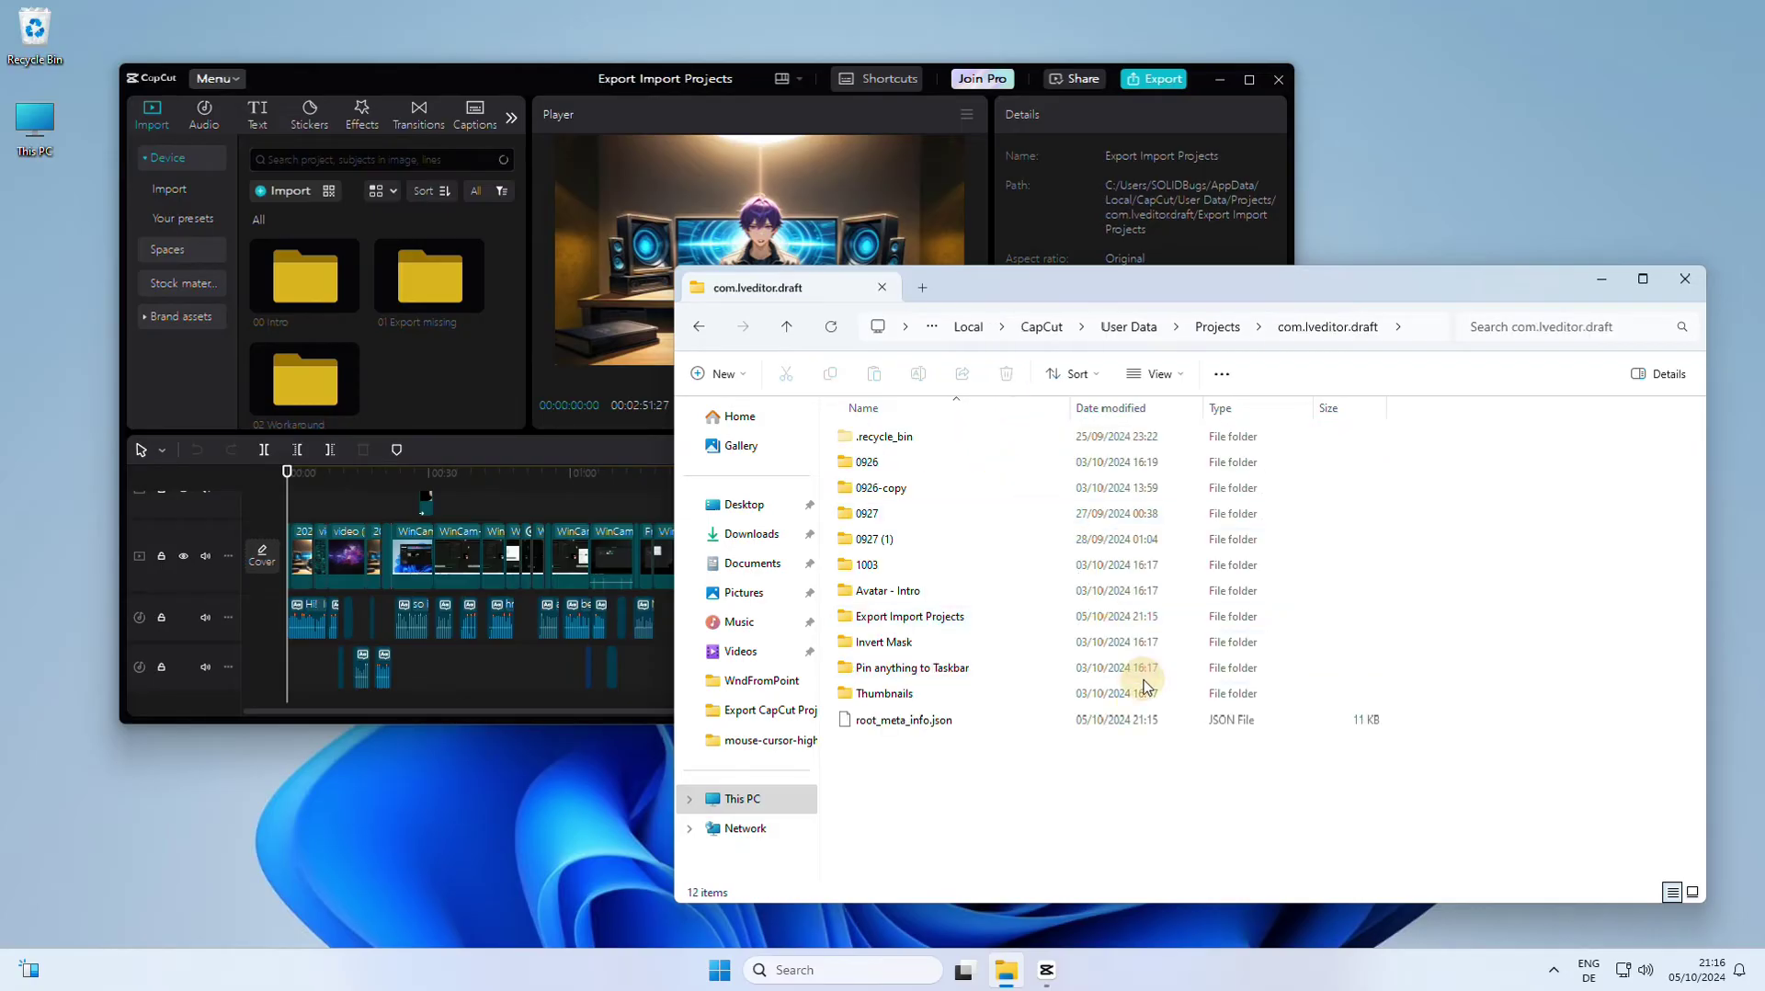
Copy the Export Import Projects folder.
left_click(970, 621)
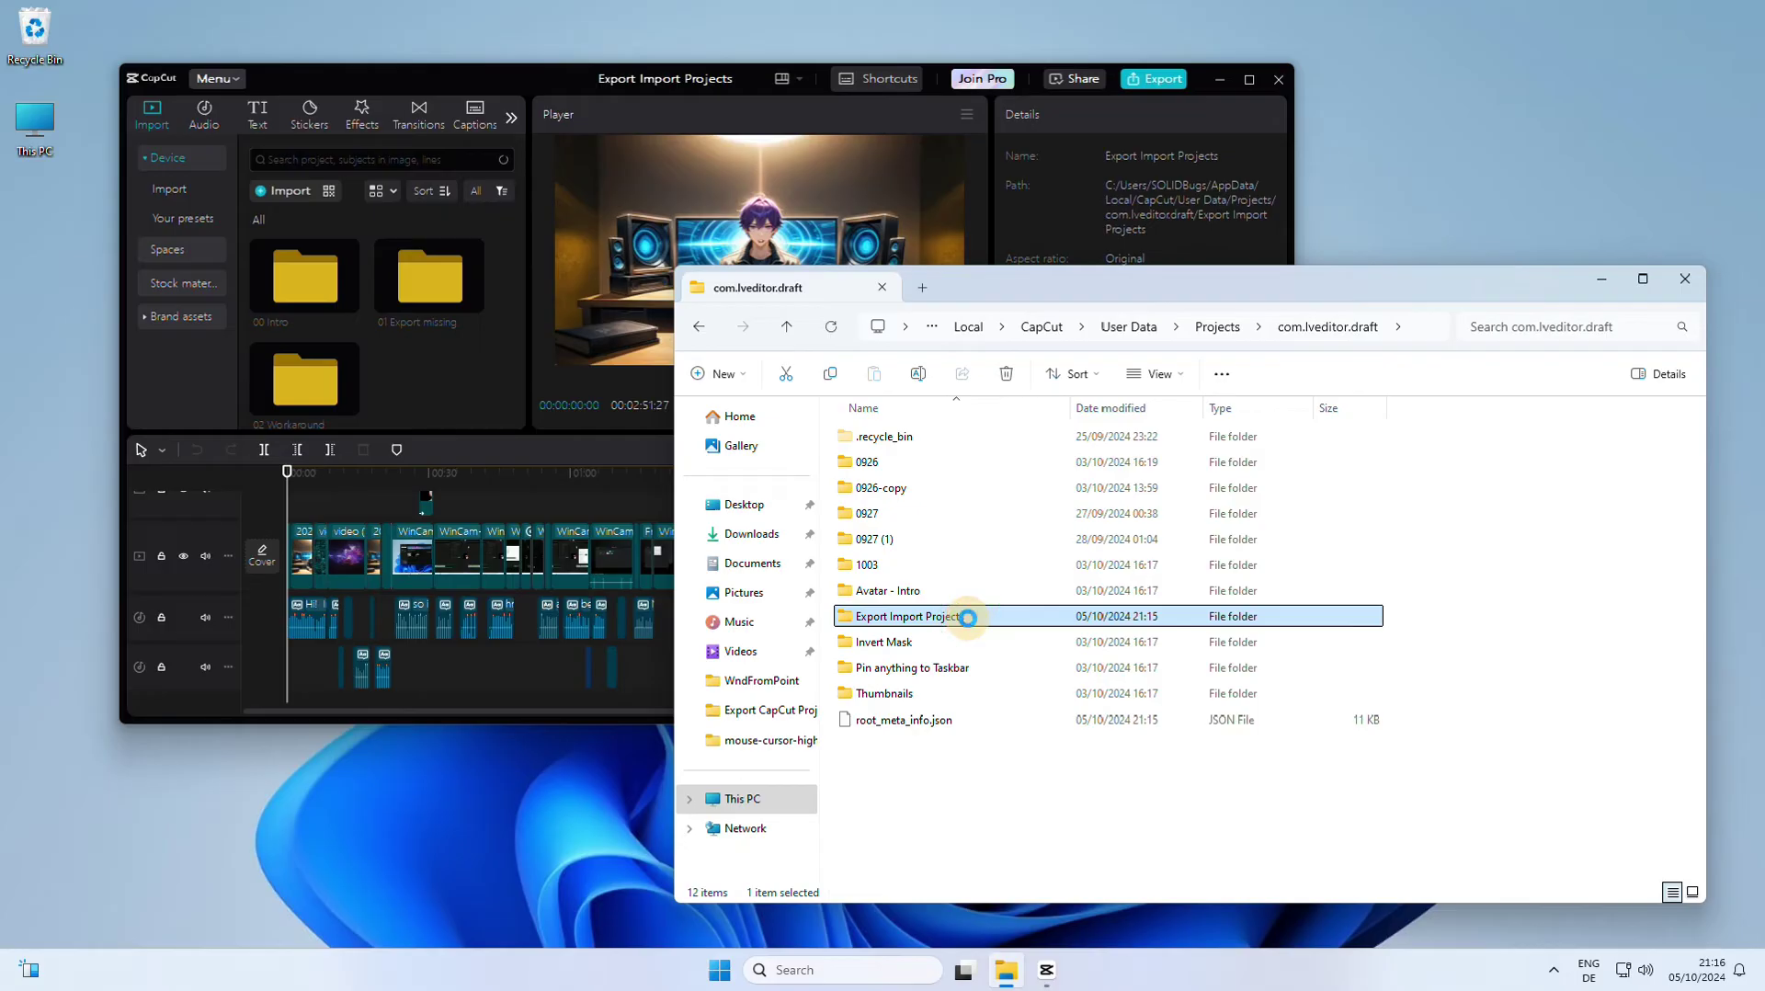
right_click(967, 618)
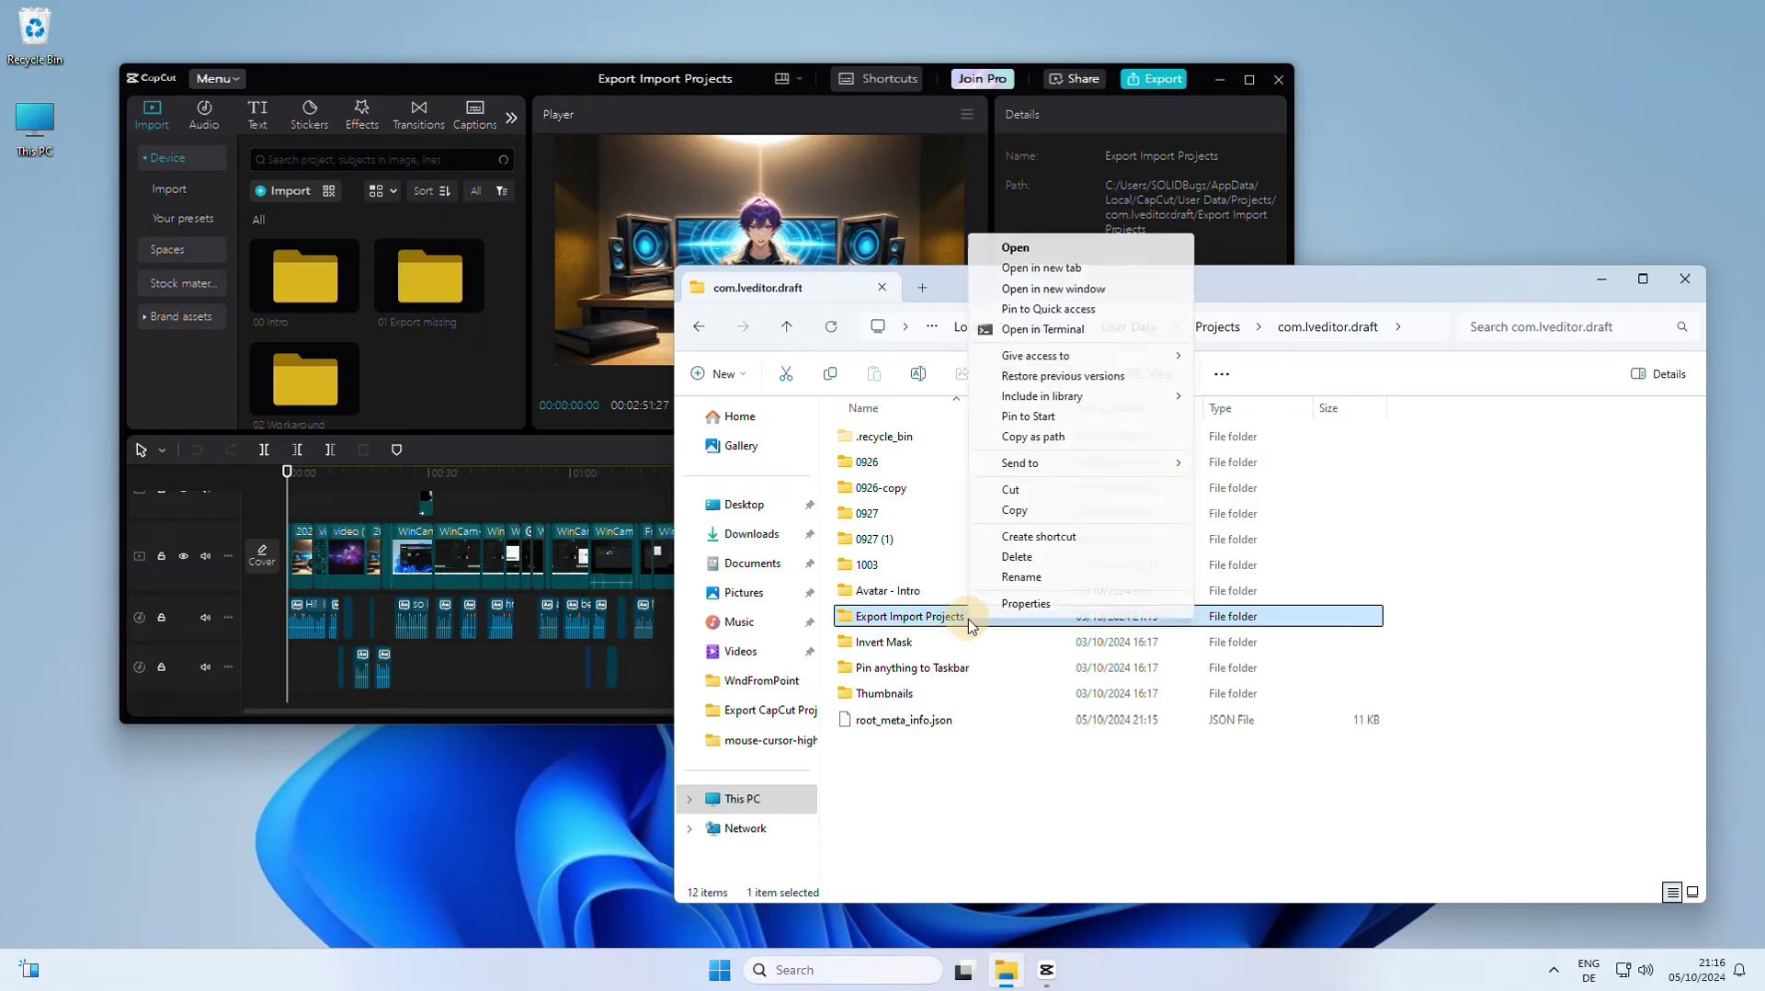
left_click(1054, 521)
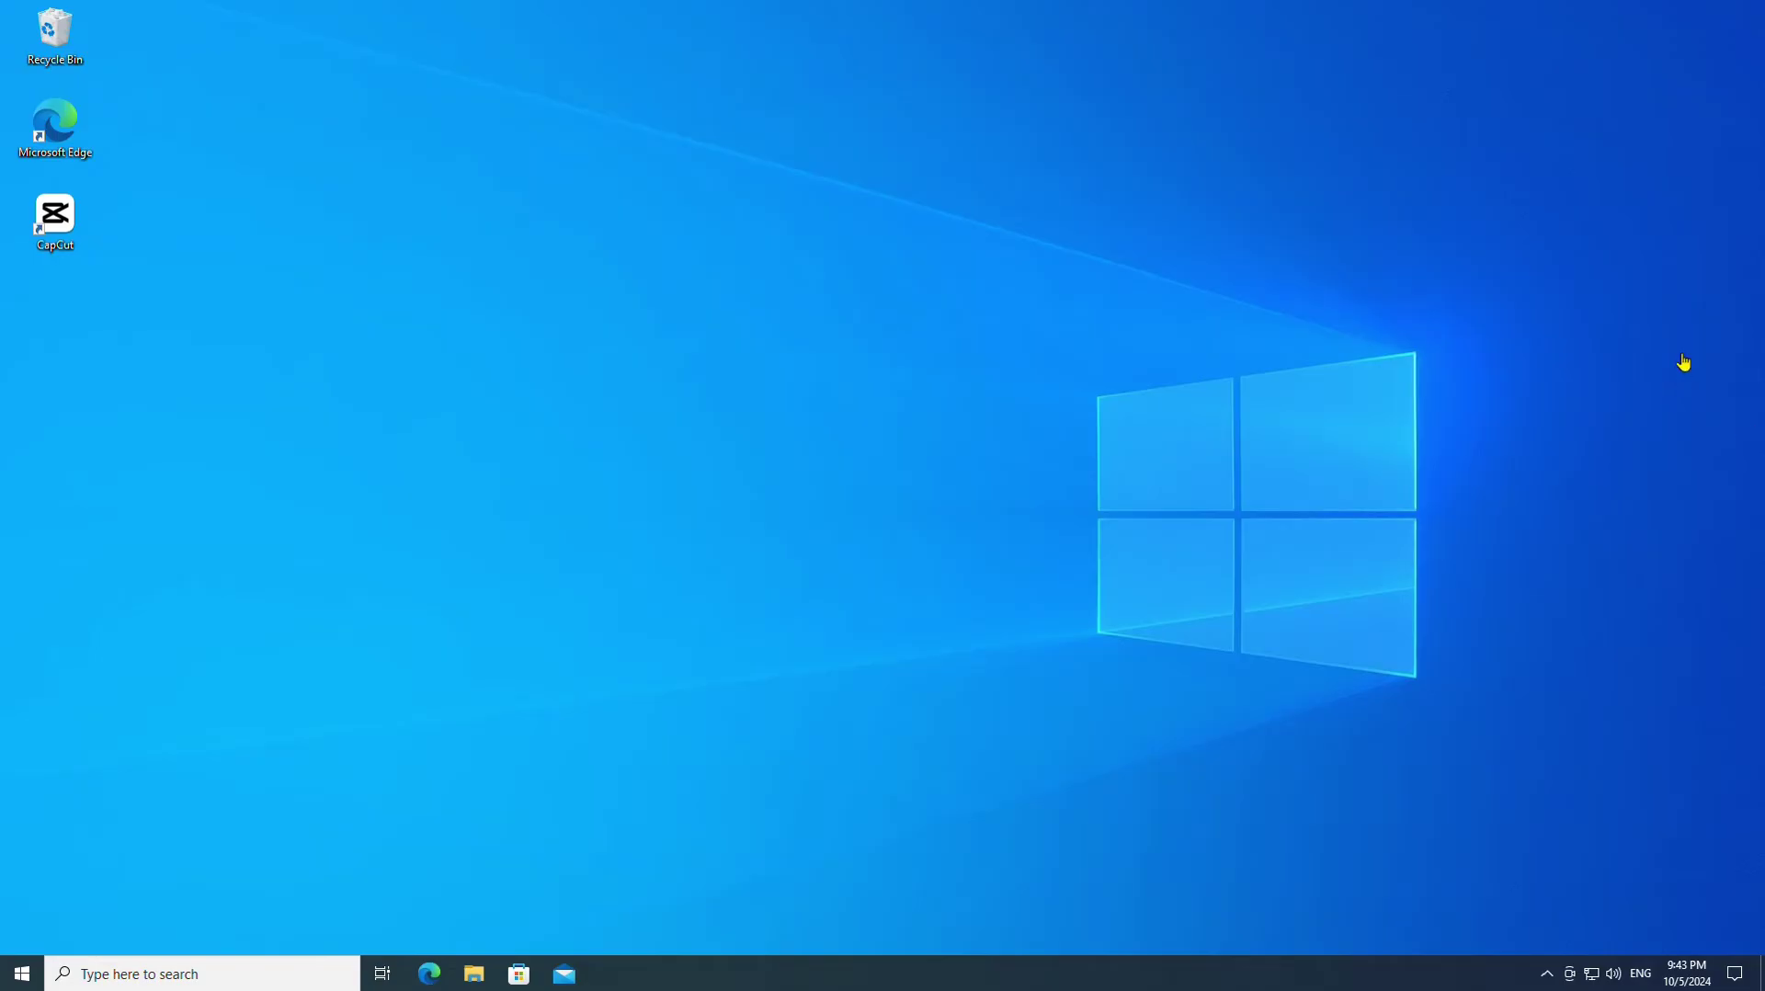
Paste the Export Import Projects folder onto the desktop and open %appdata% in File Explorer.
right_click(1572, 250)
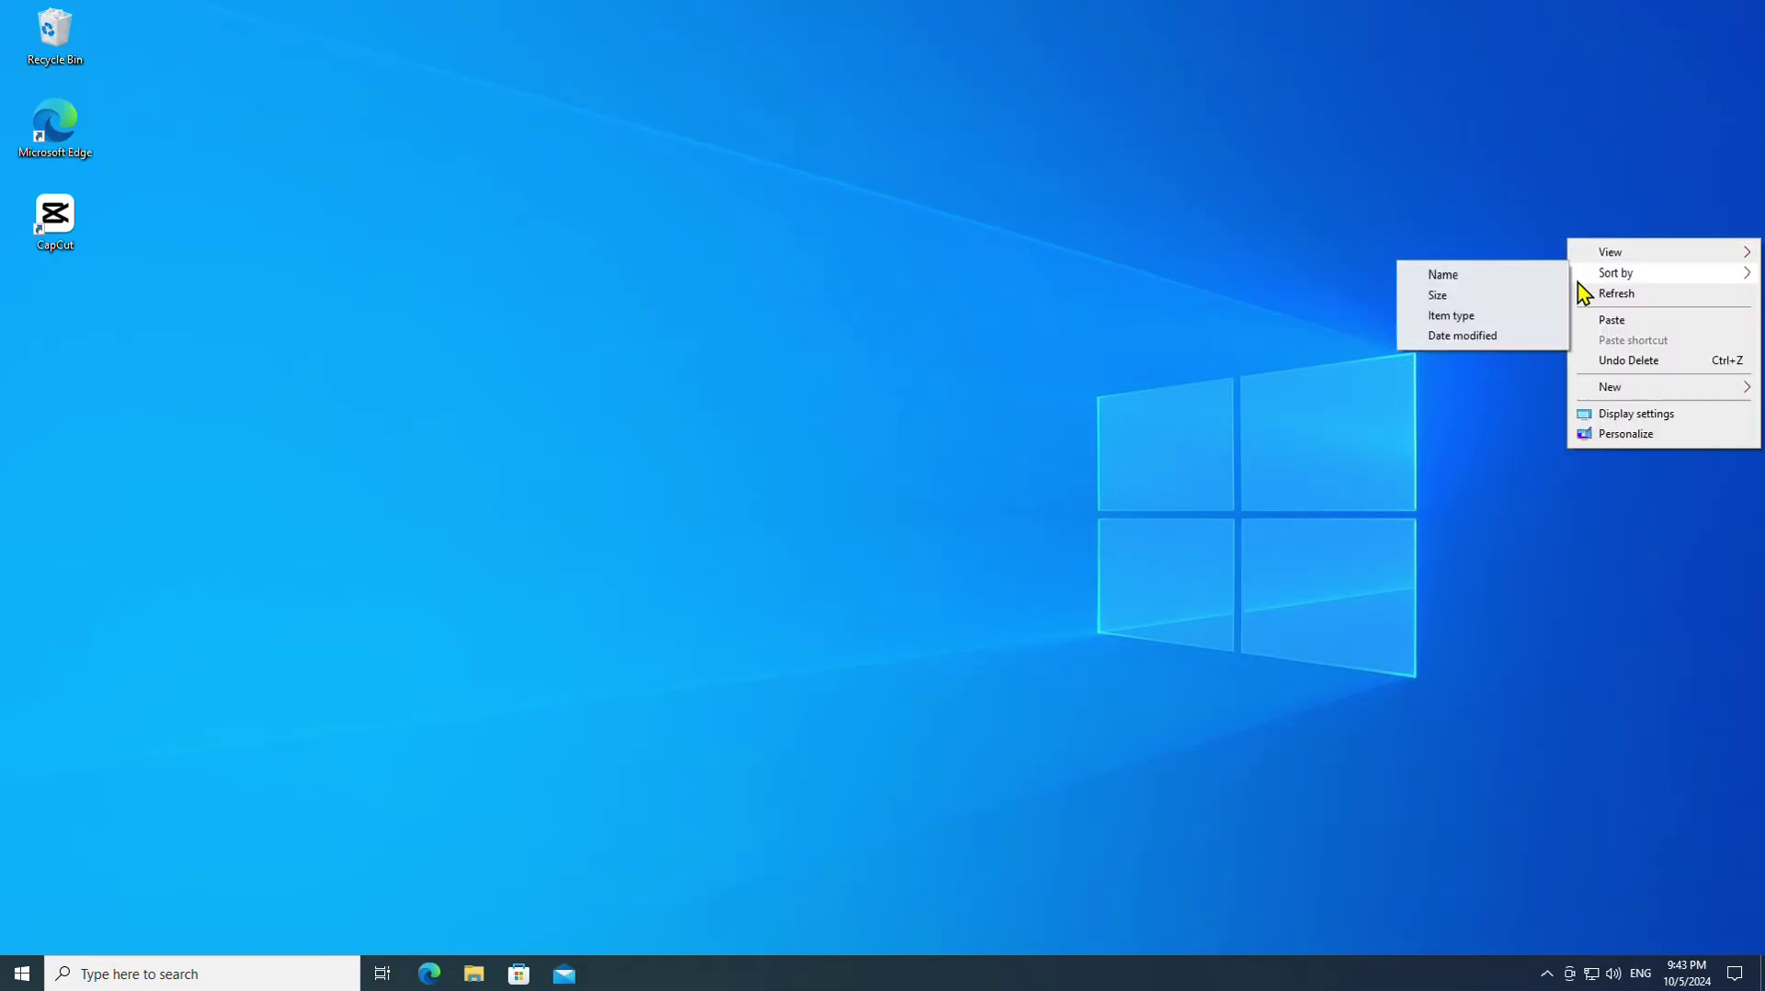
left_click(1607, 325)
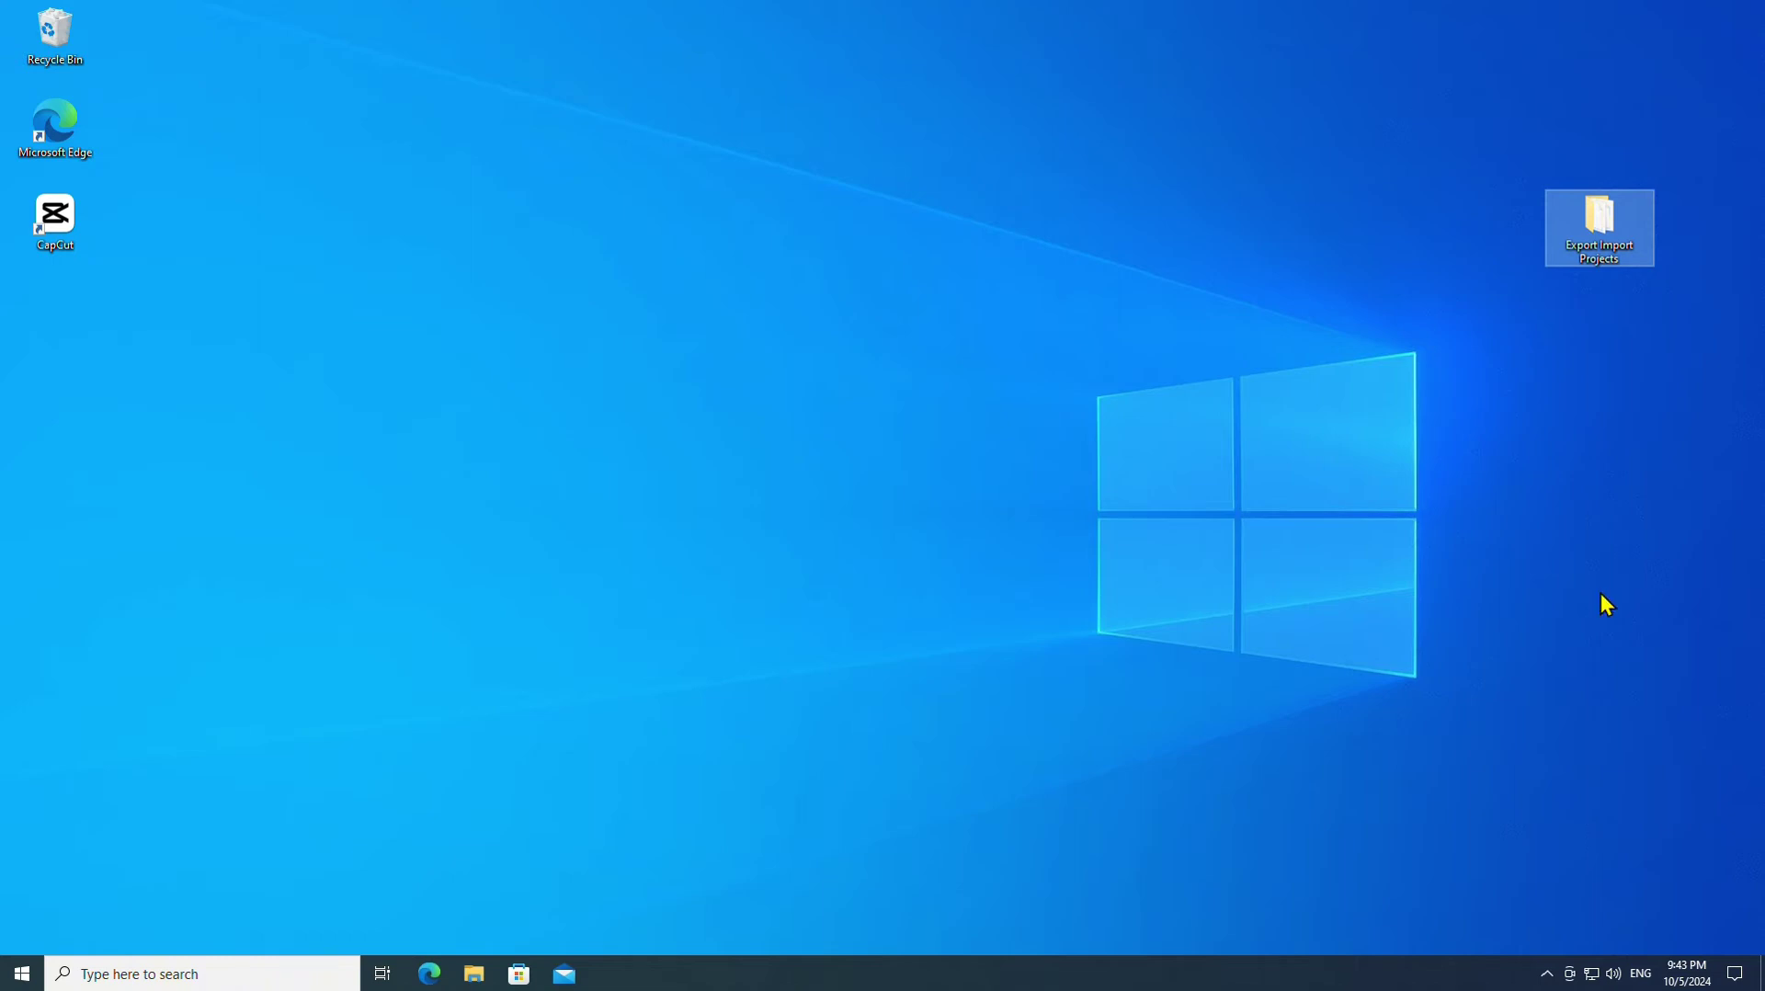
left_click(475, 973)
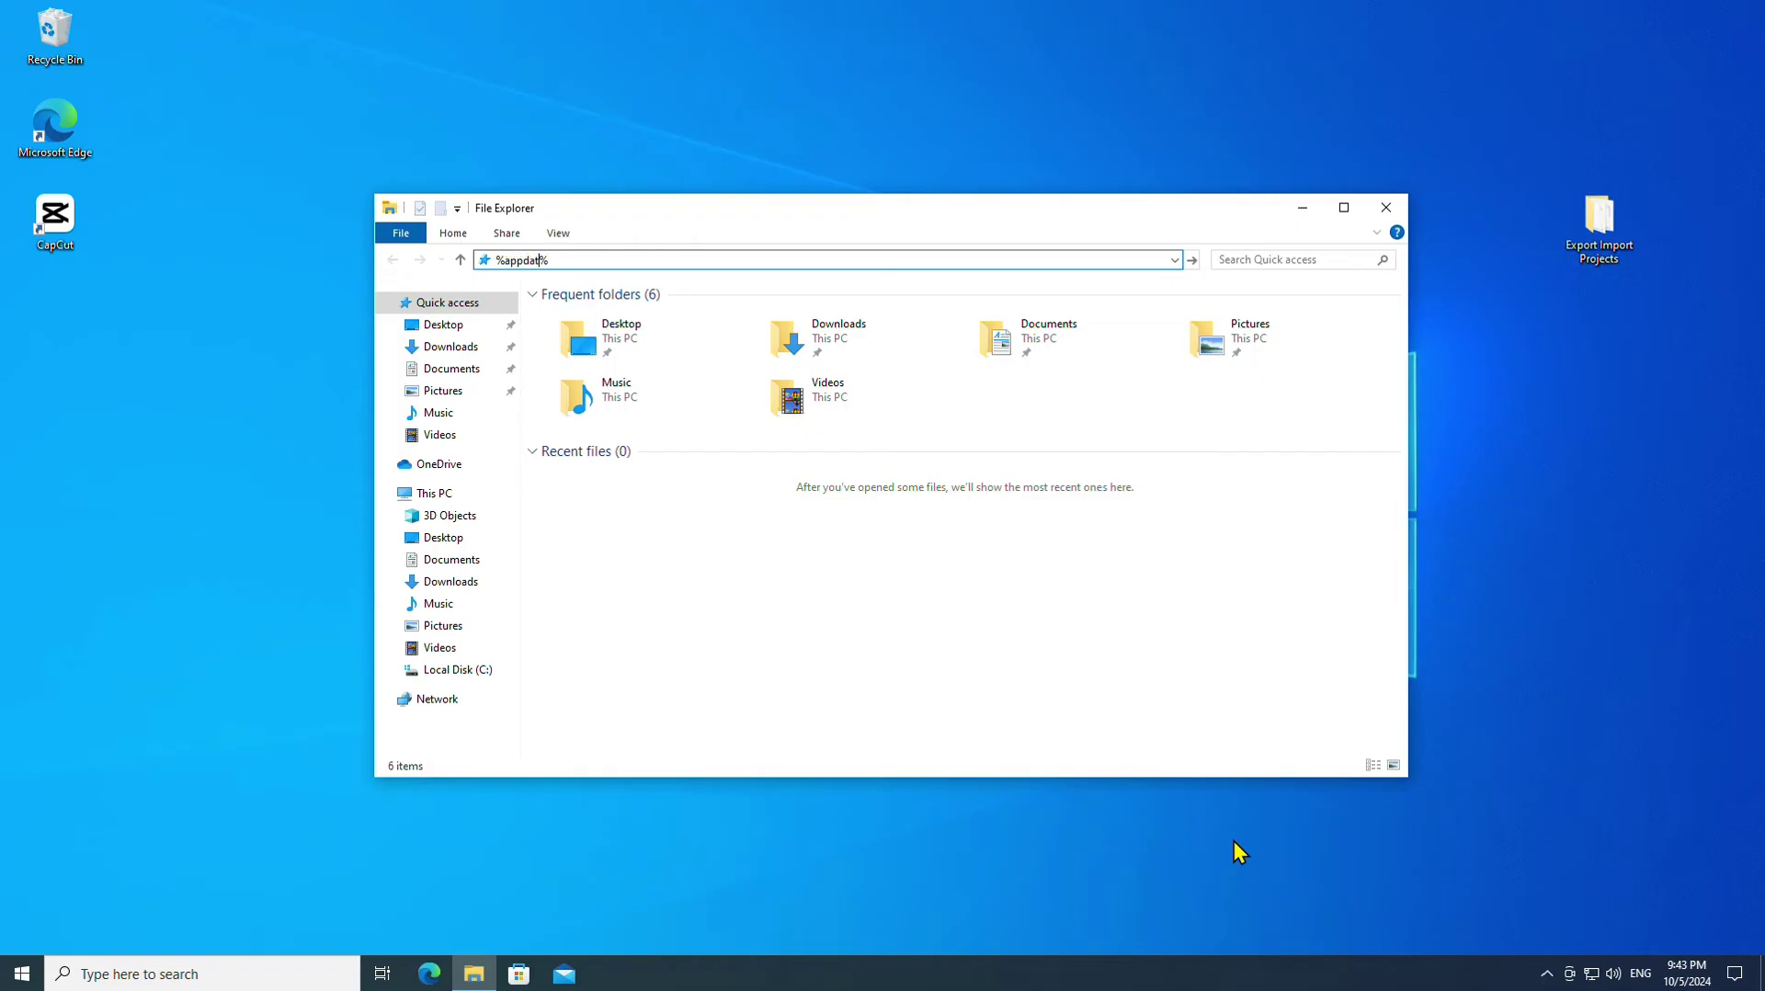
type("a")
key("Return")
Move the desktop folder into the empty Local\CapCut\User Data\Projects\com.lveditor.draft folder.
left_click(798, 259)
double_click(779, 315)
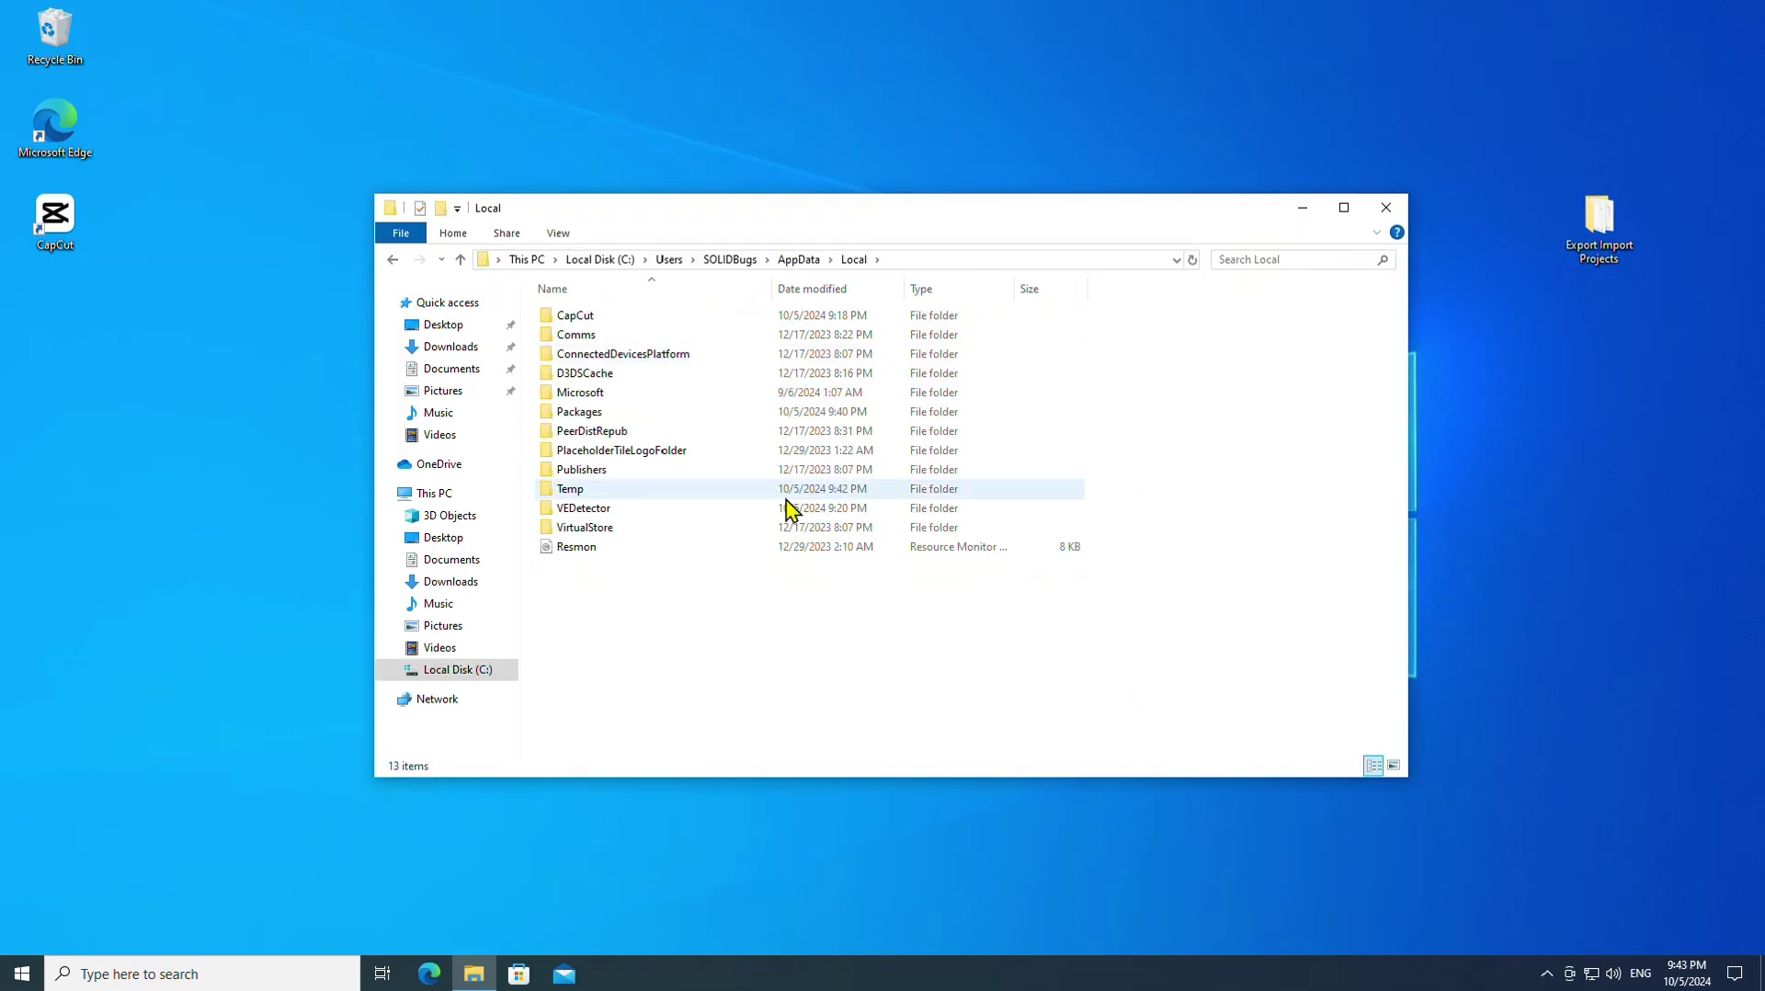
double_click(705, 317)
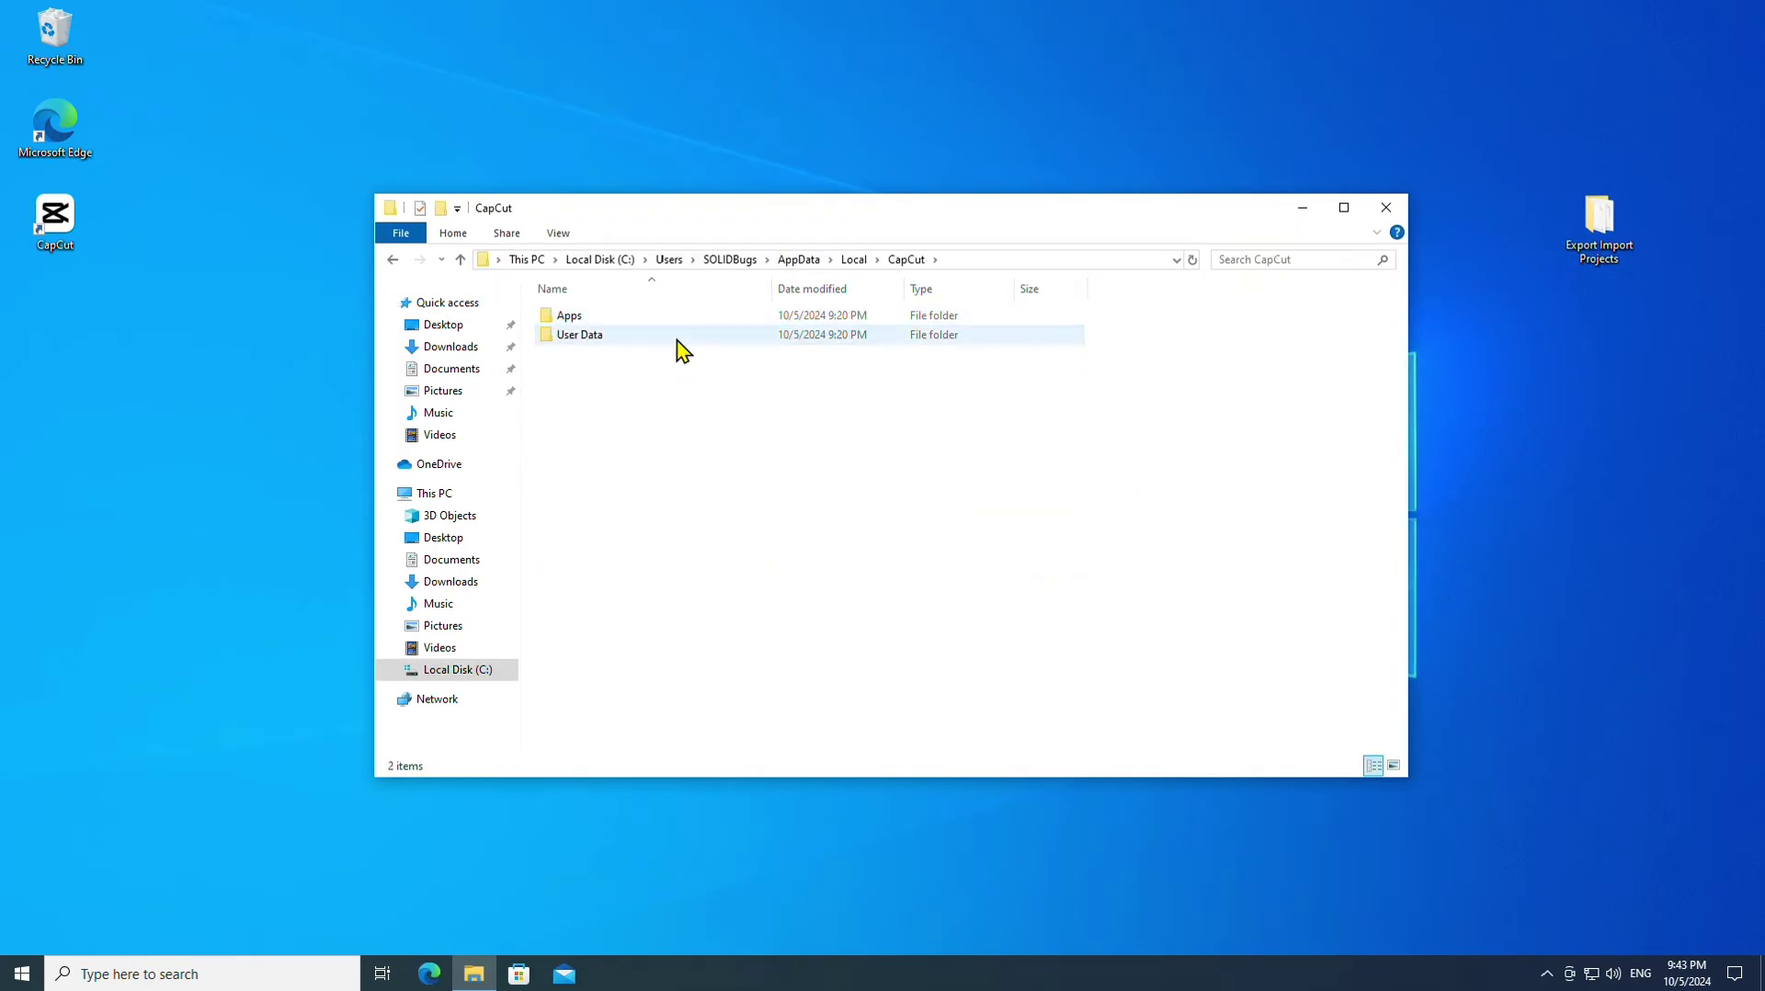
double_click(677, 337)
double_click(694, 608)
double_click(726, 316)
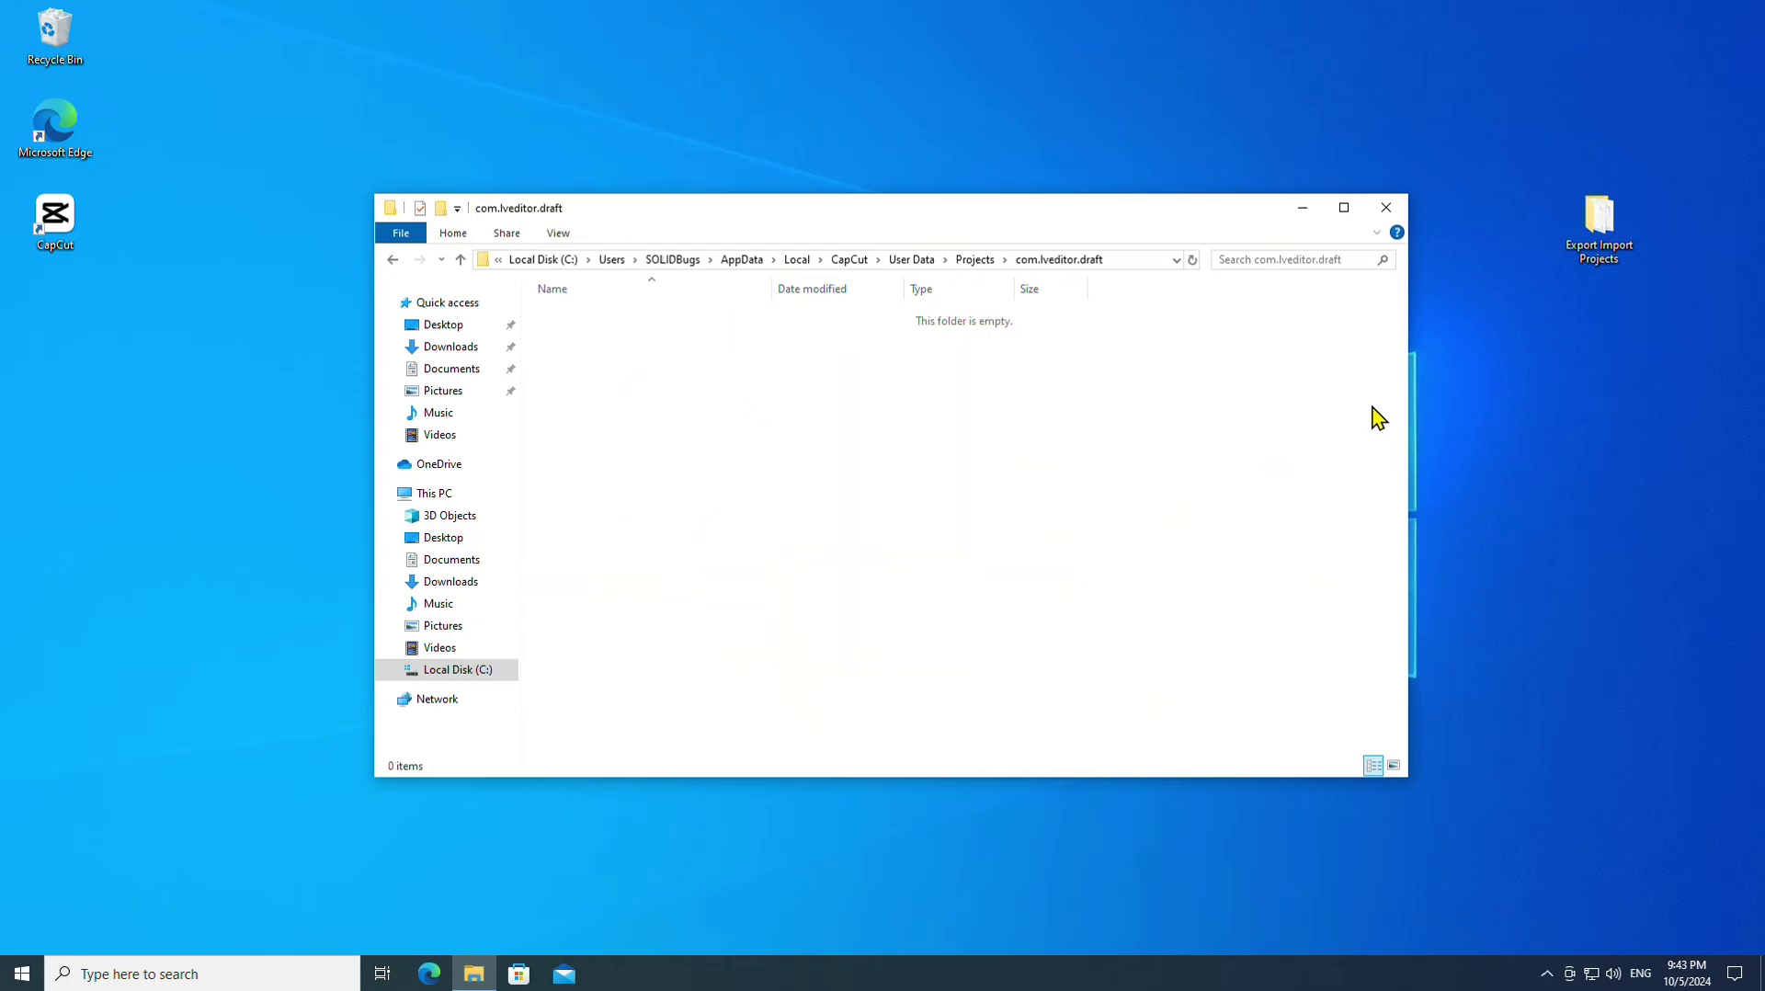
left_click_drag(1600, 221, 1189, 454)
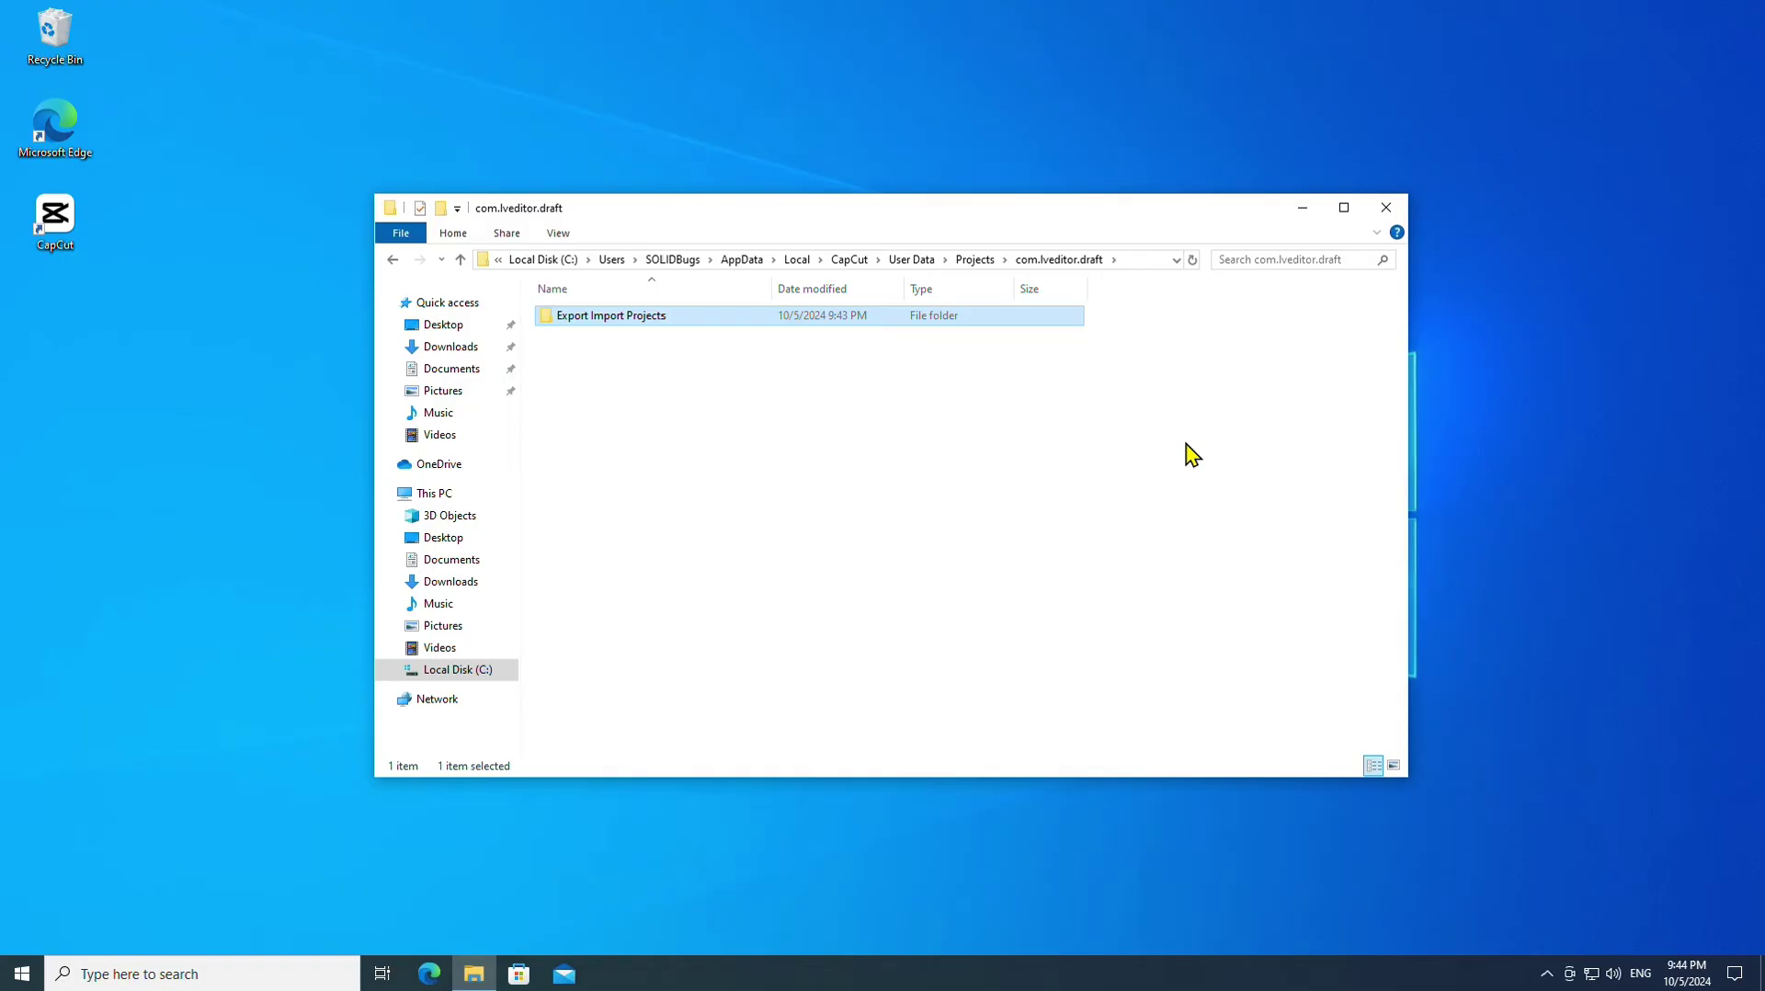
Launch CapCut, open Export Import Projects, cancel the Link media prompt, and close CapCut.
left_click(164, 285)
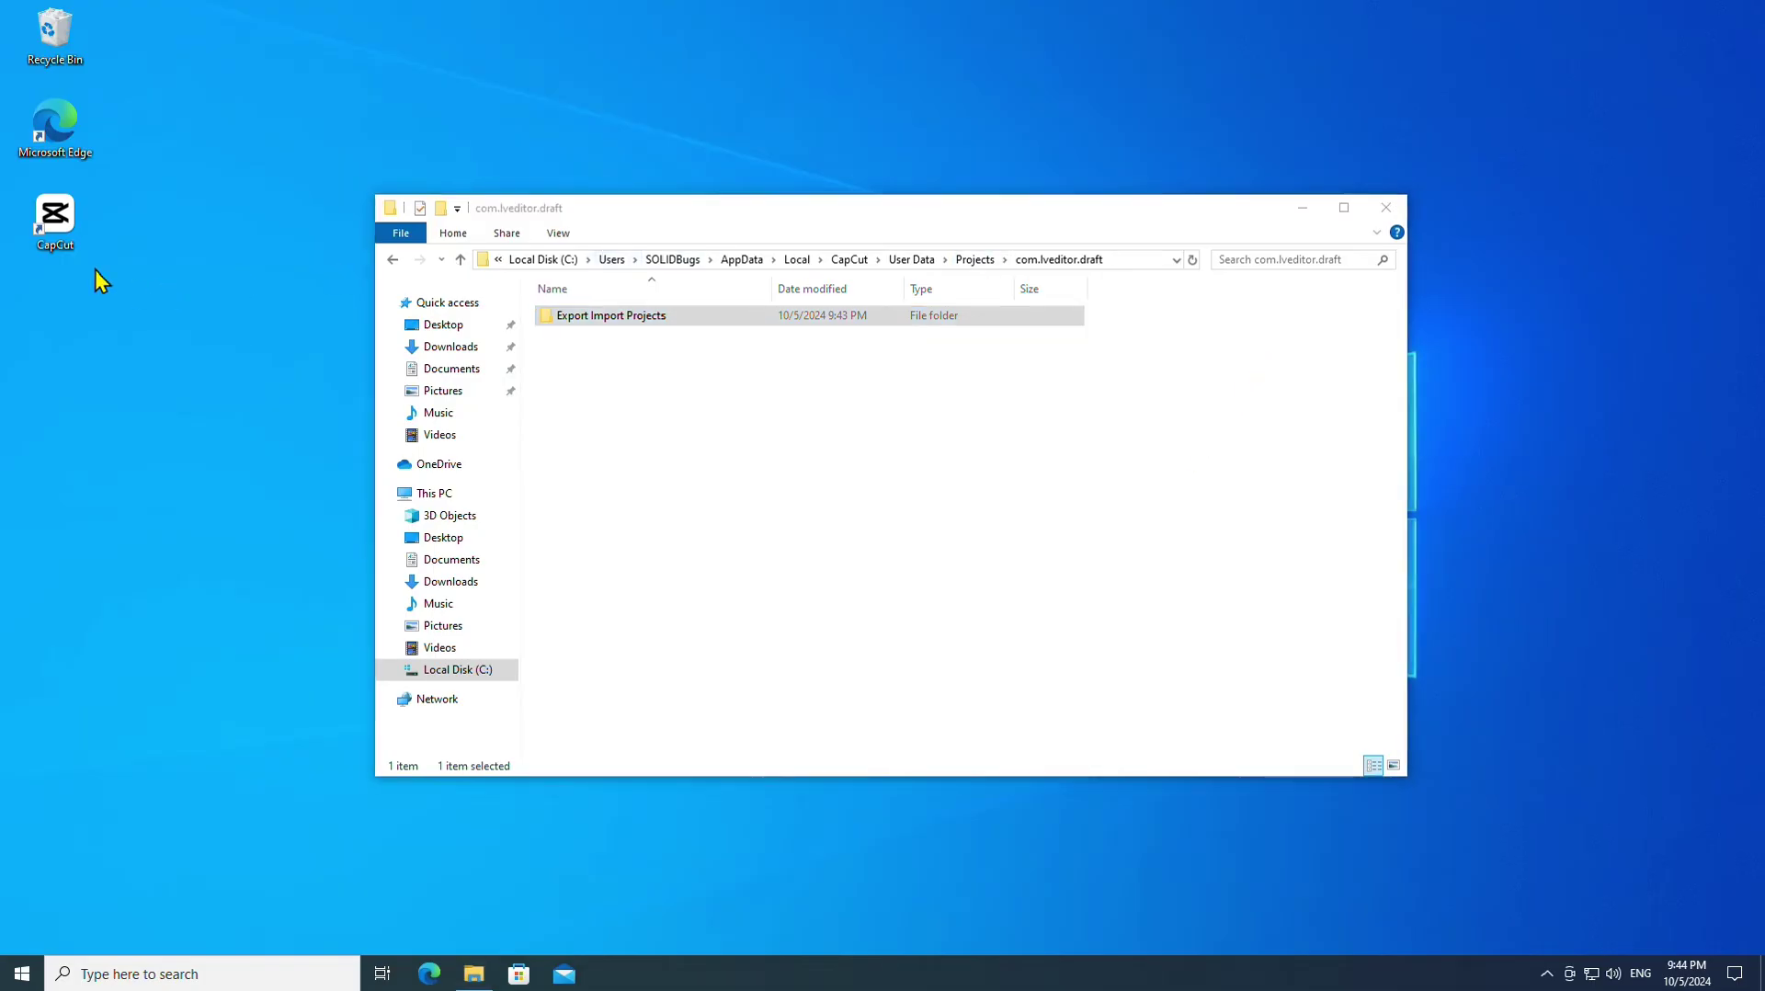
left_click(60, 231)
double_click(61, 237)
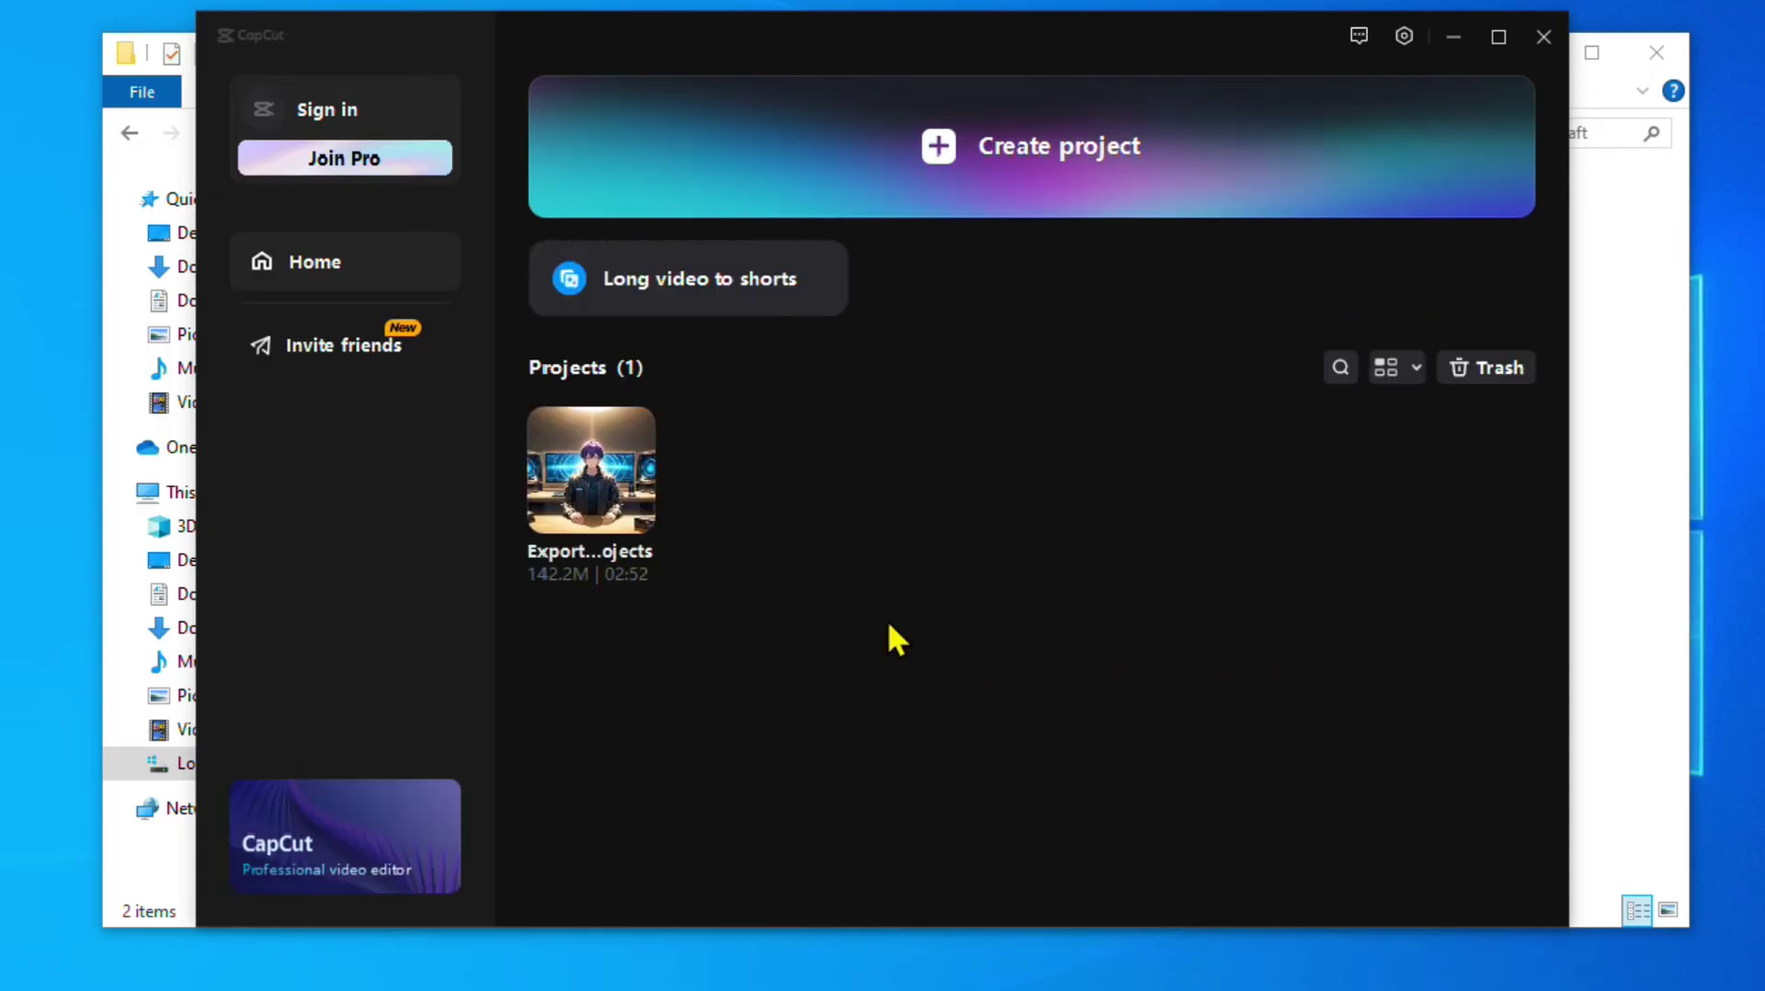
left_click(609, 500)
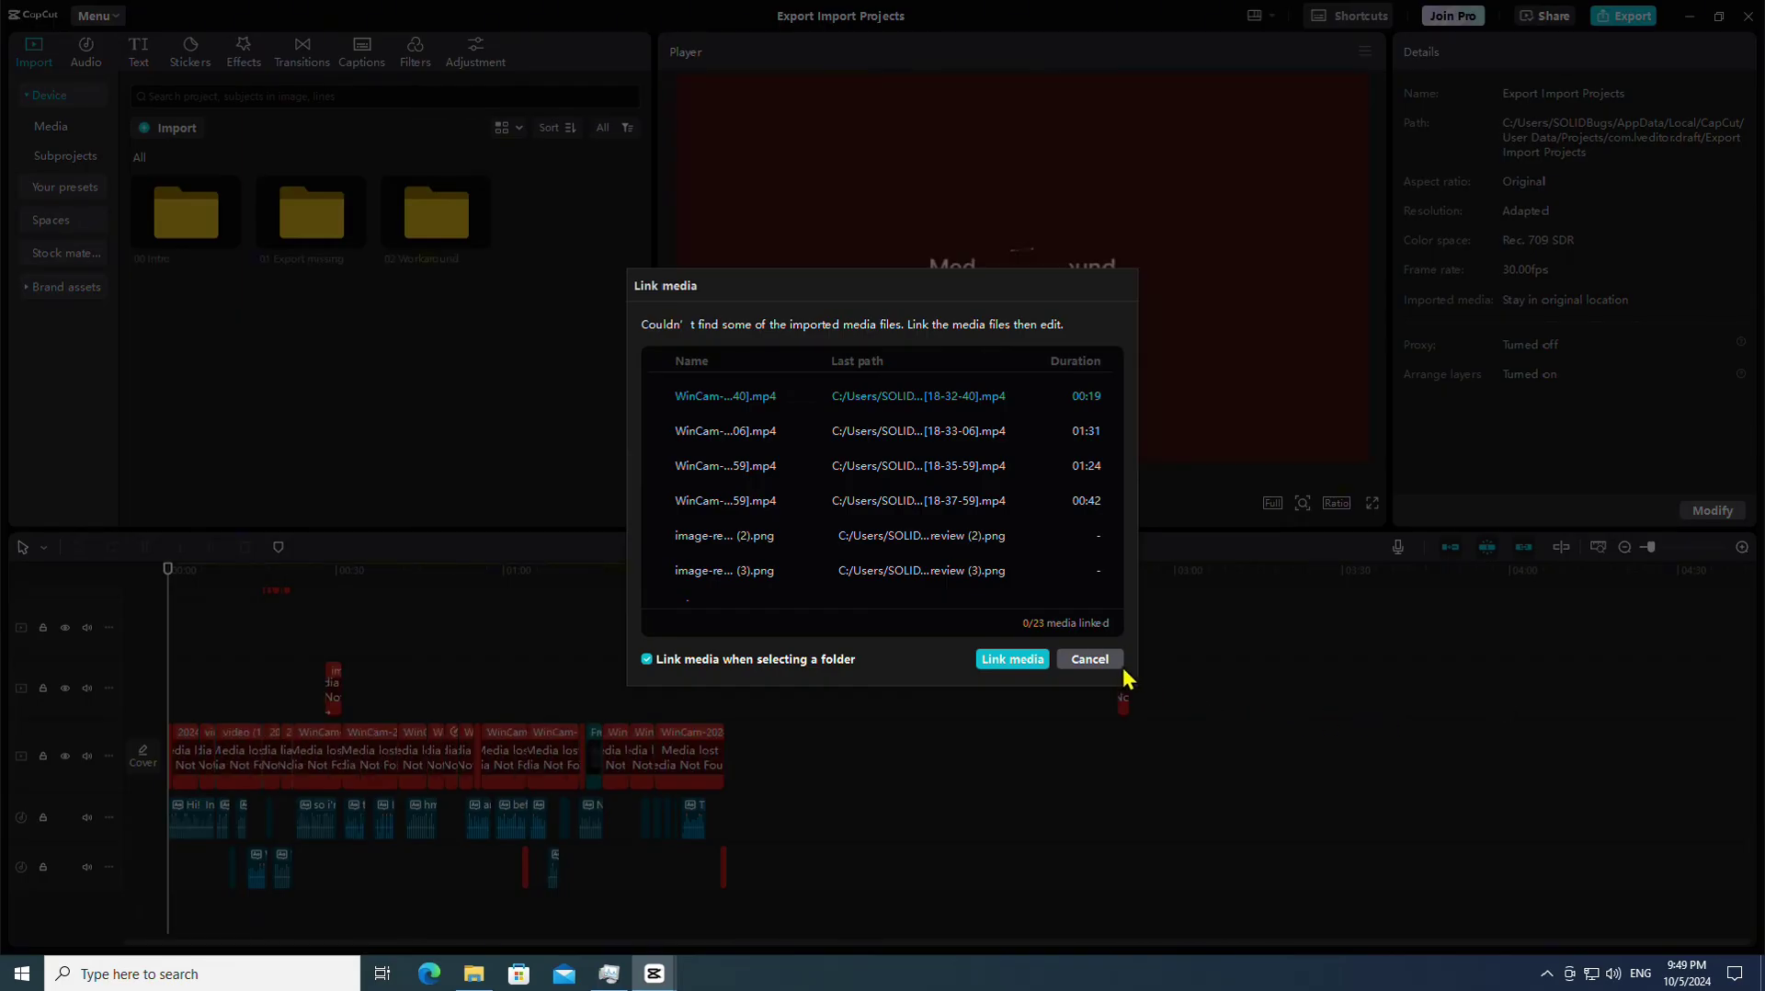
left_click(1092, 660)
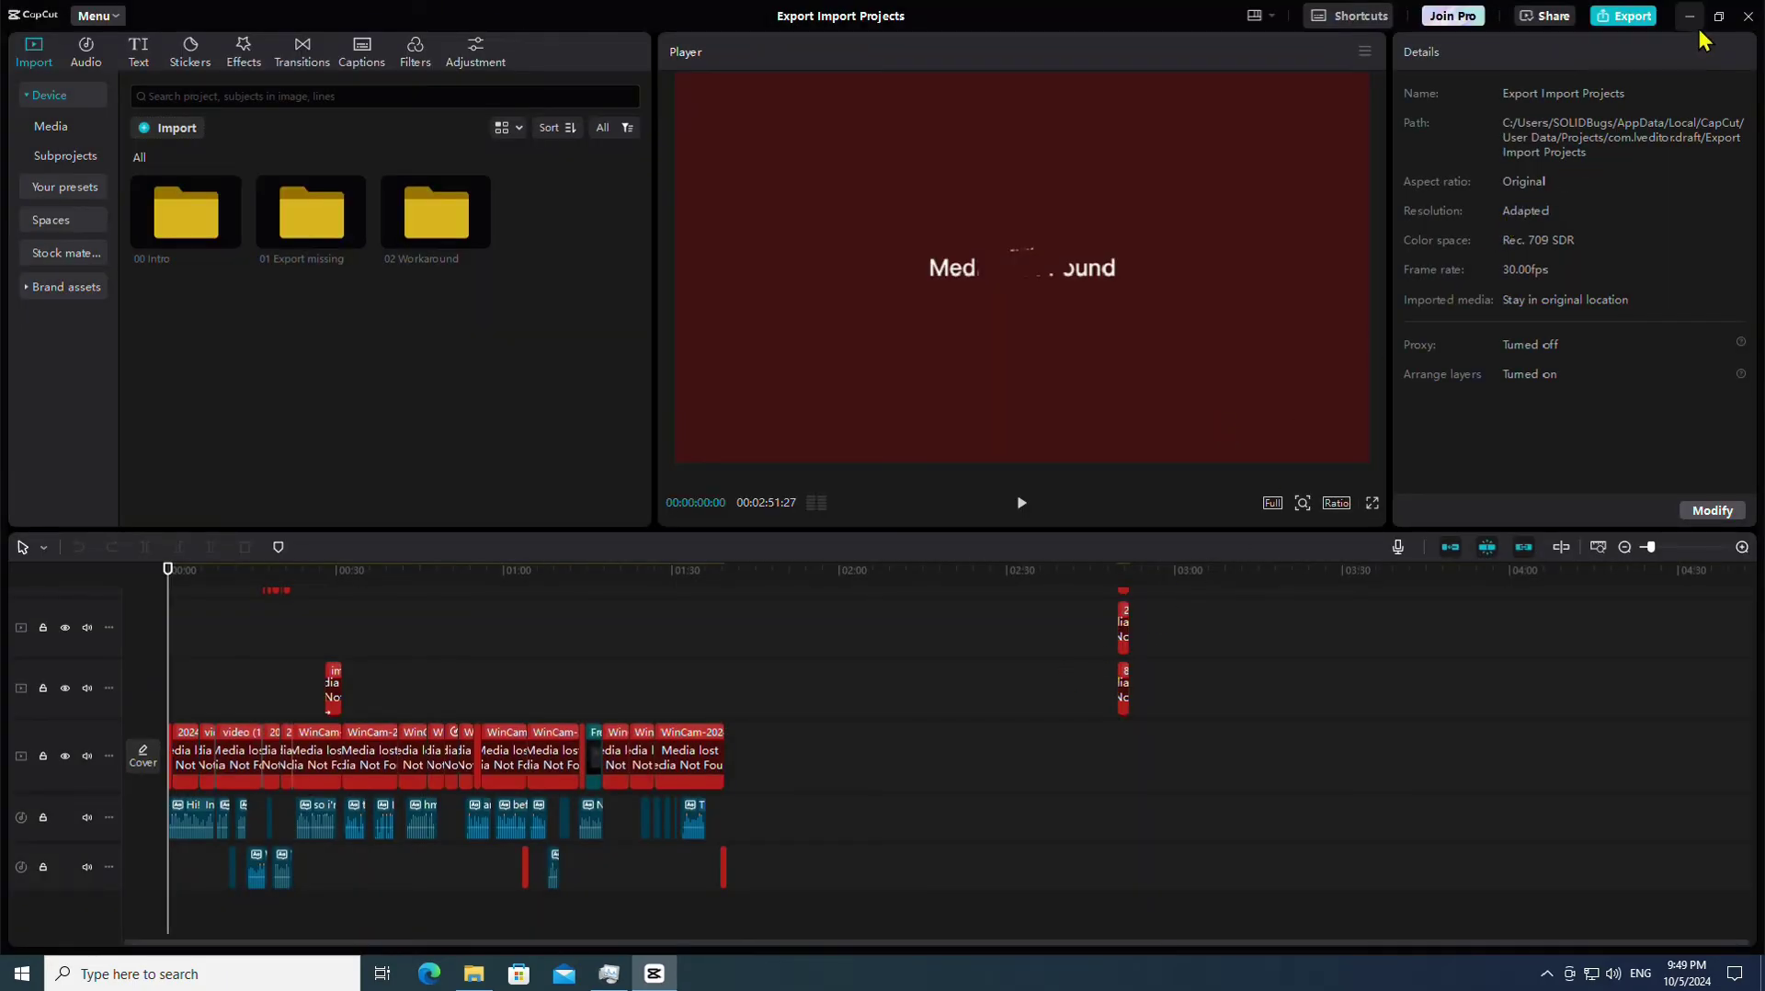
left_click(1747, 19)
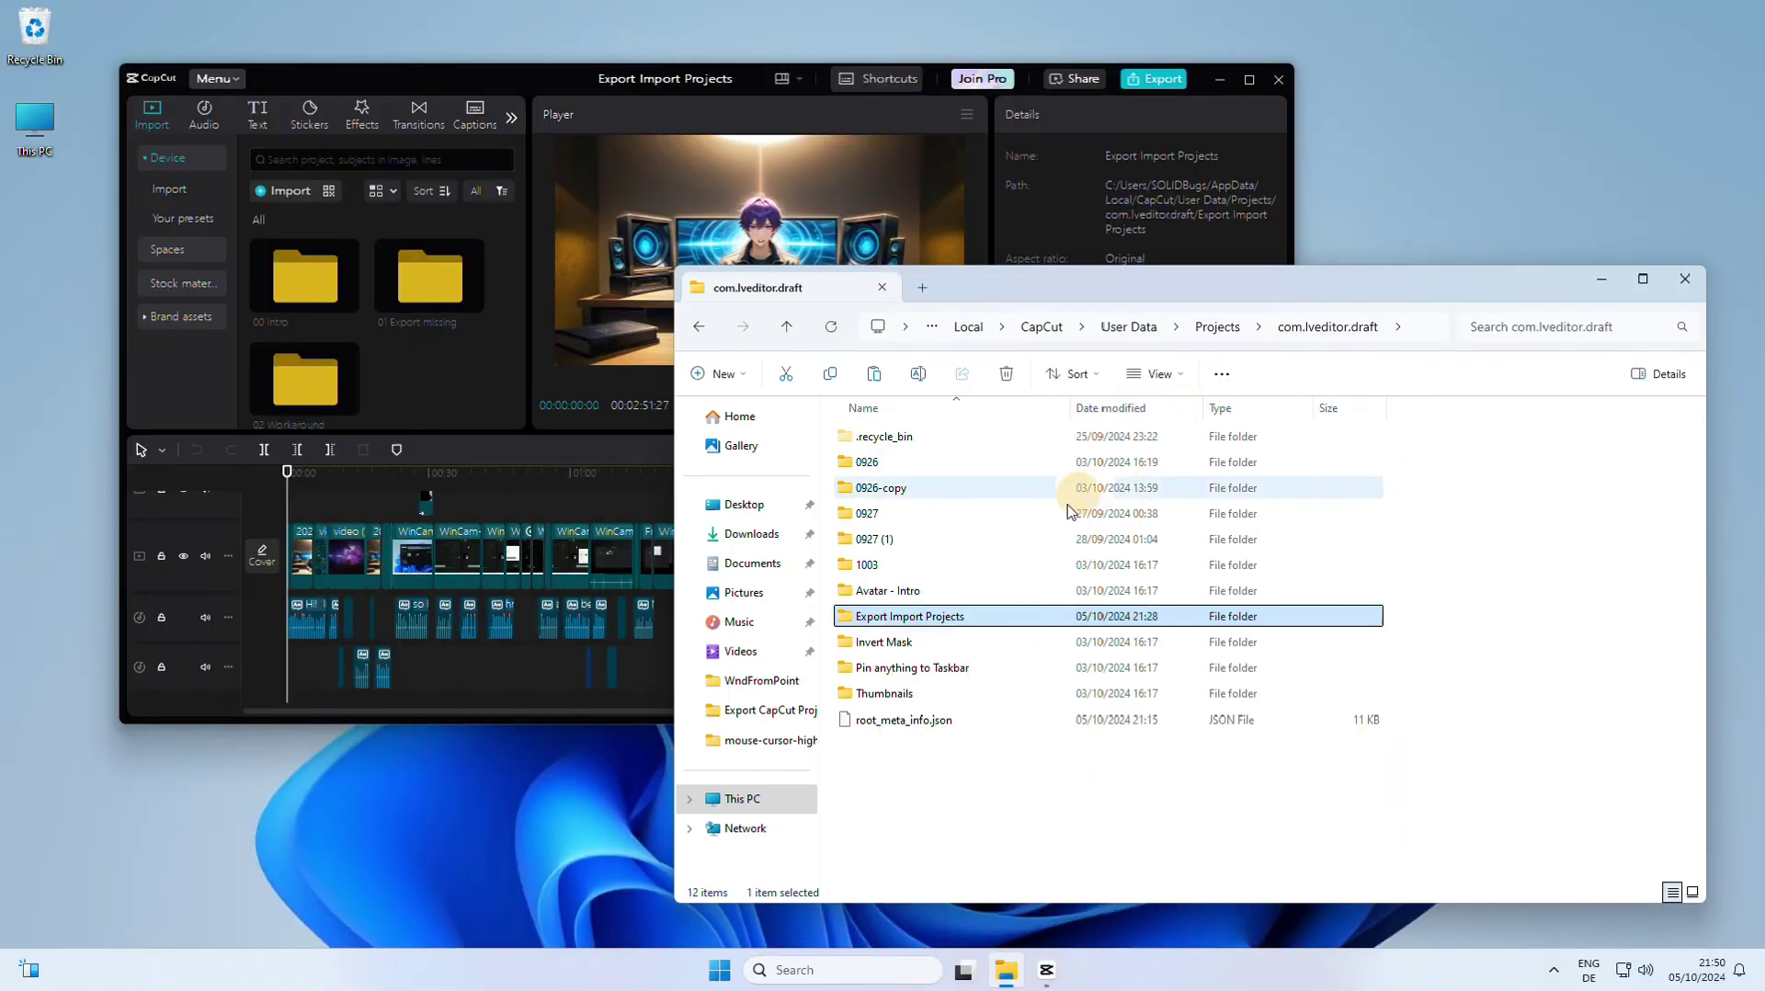
Copy the Clips folder from Documents and paste it onto the Windows 10 desktop.
left_click(788, 572)
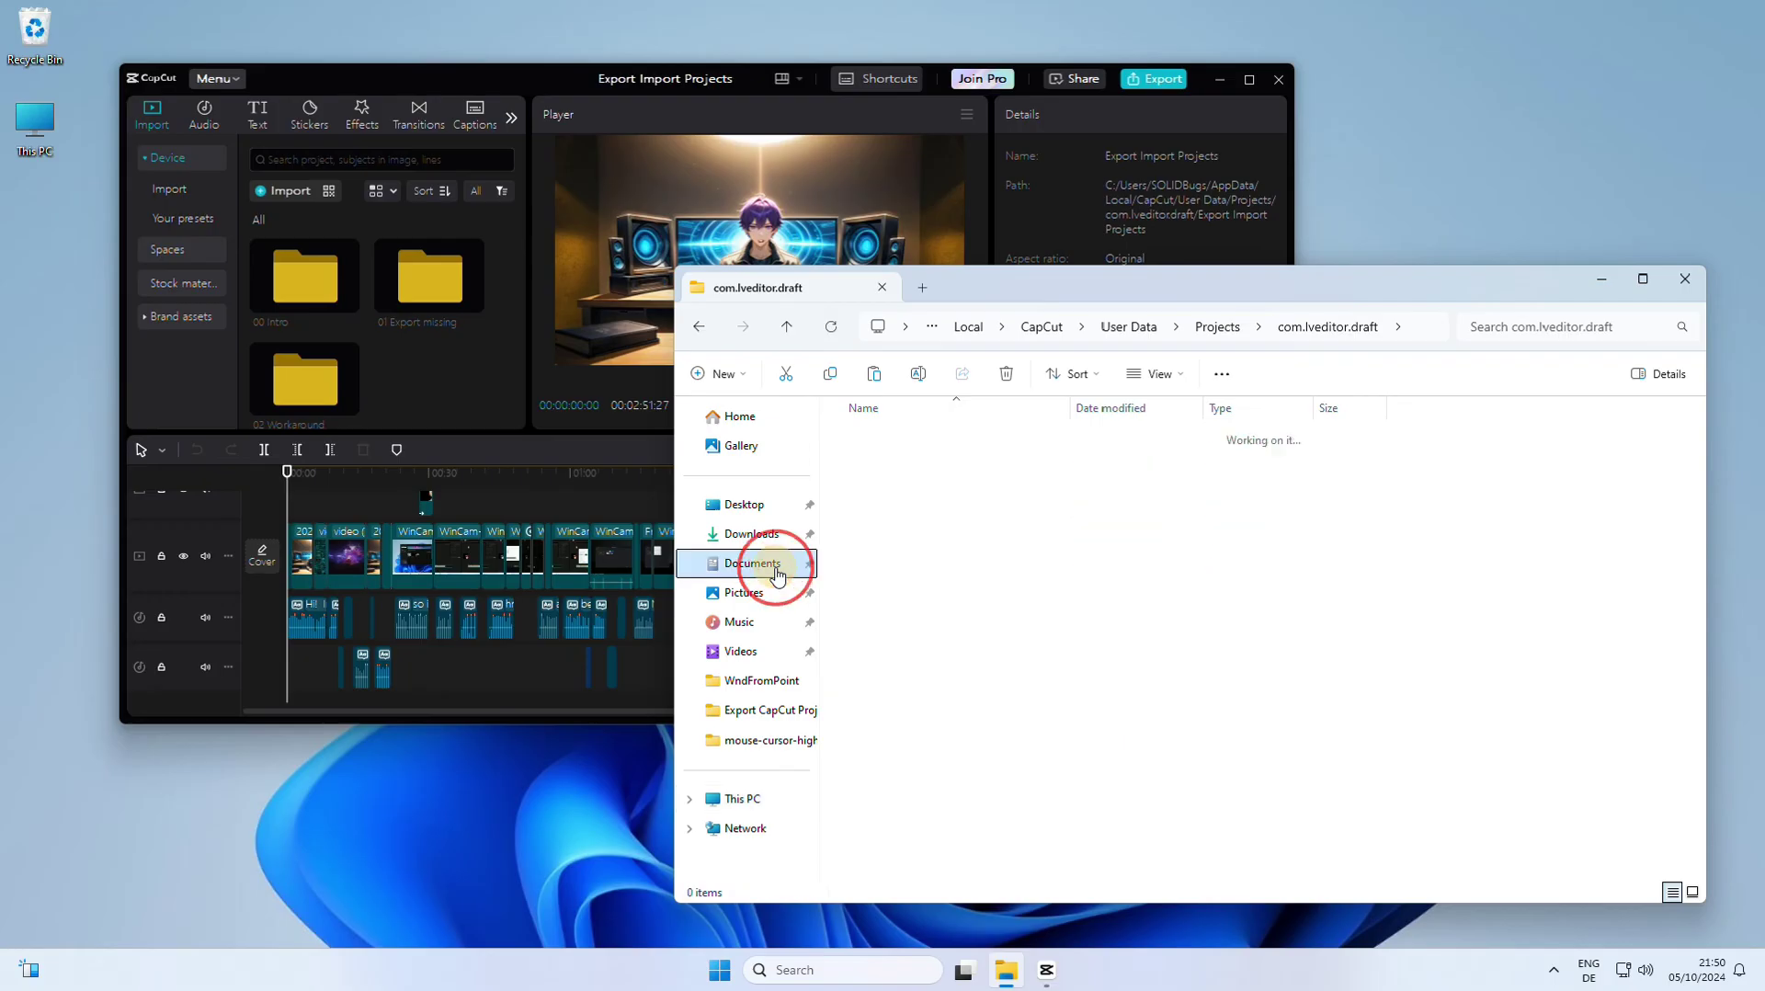
left_click(946, 443)
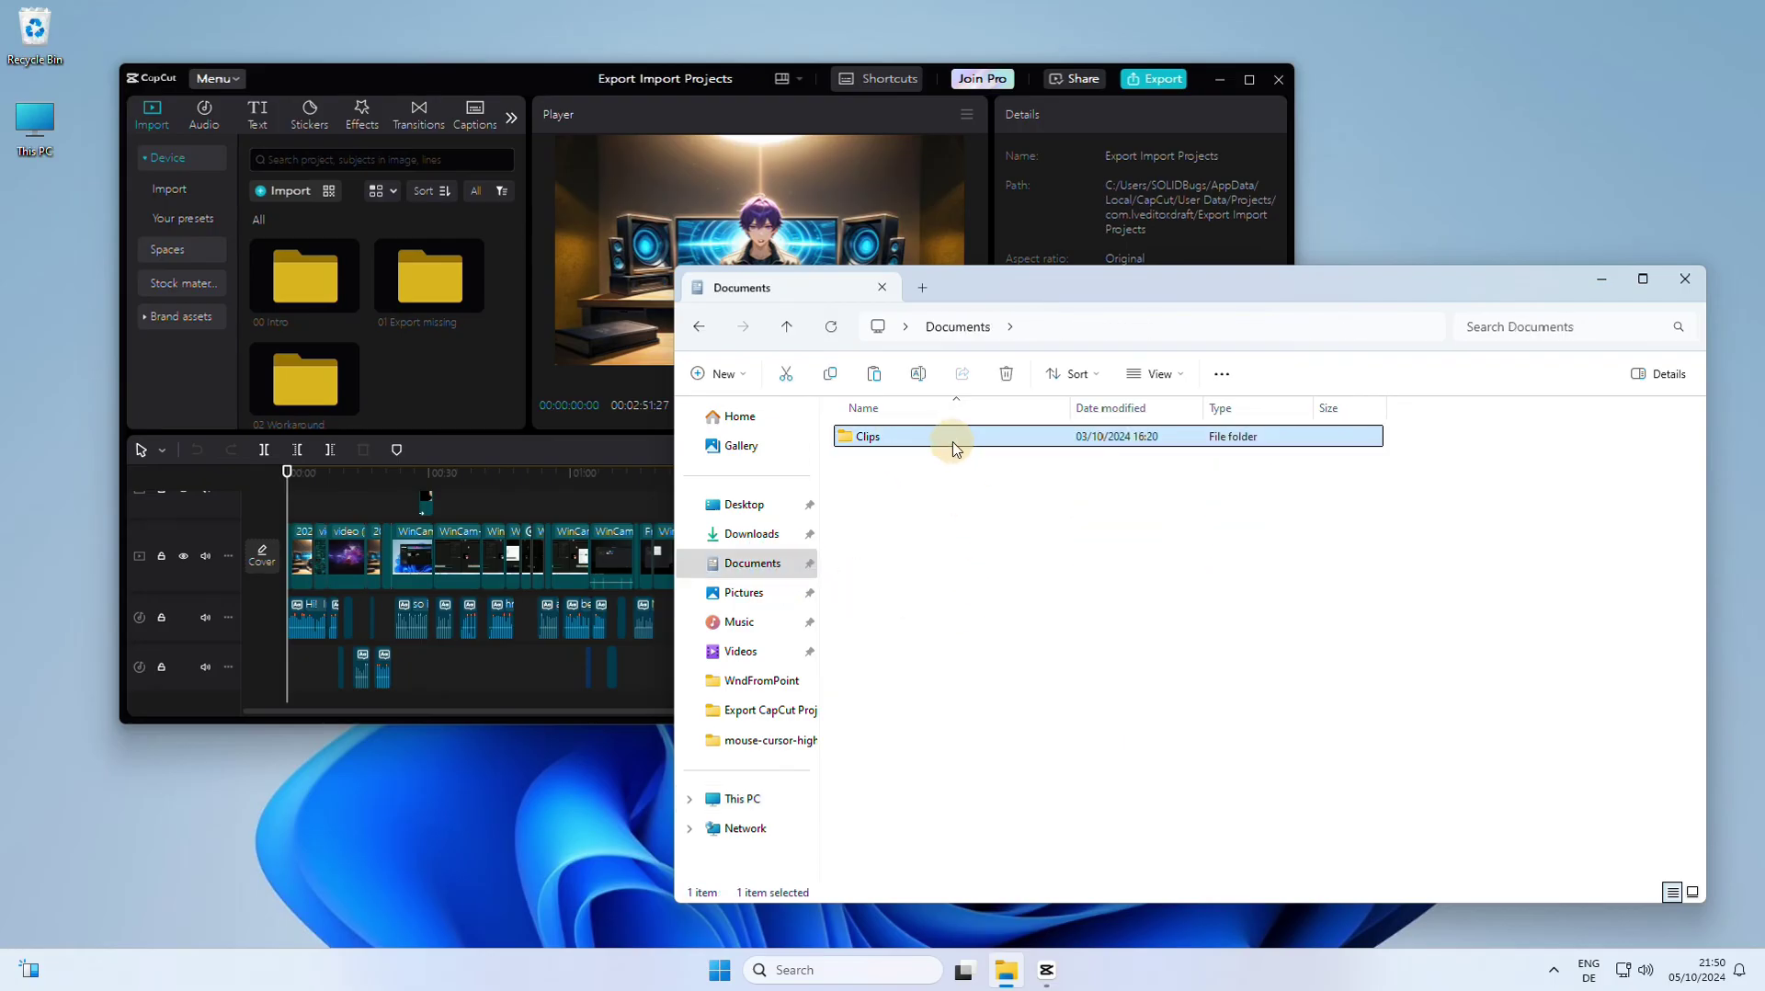
right_click(954, 448)
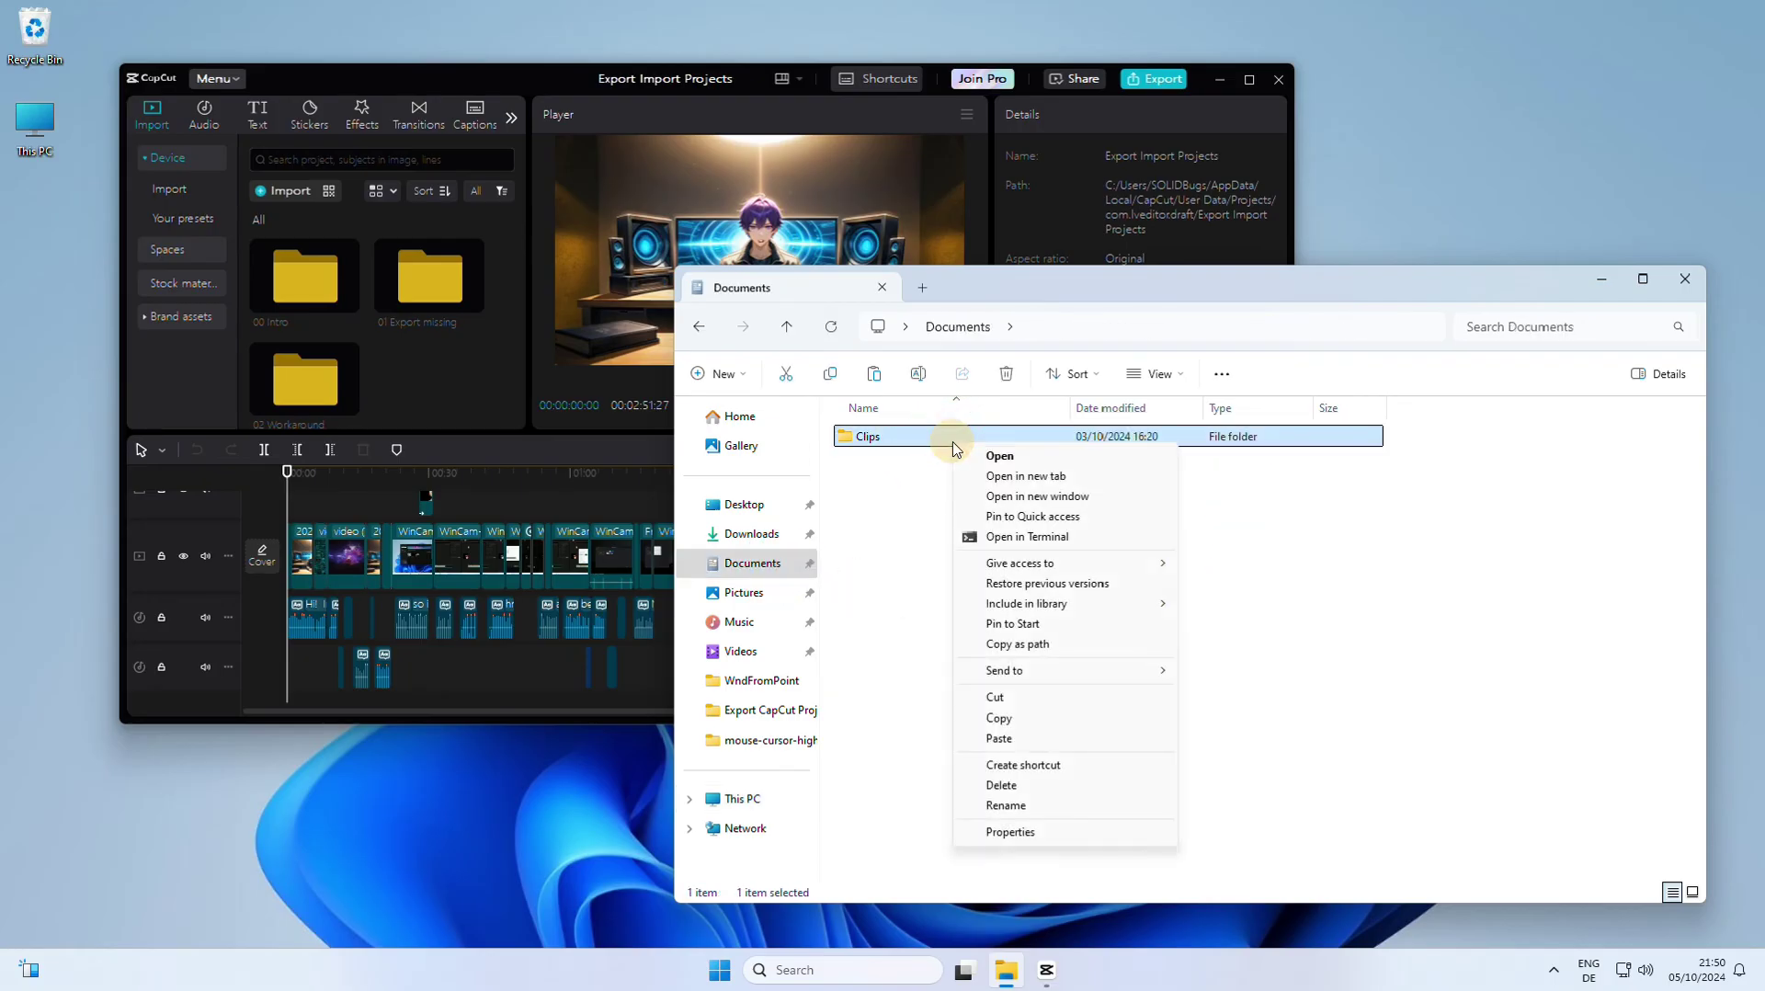
left_click(1040, 721)
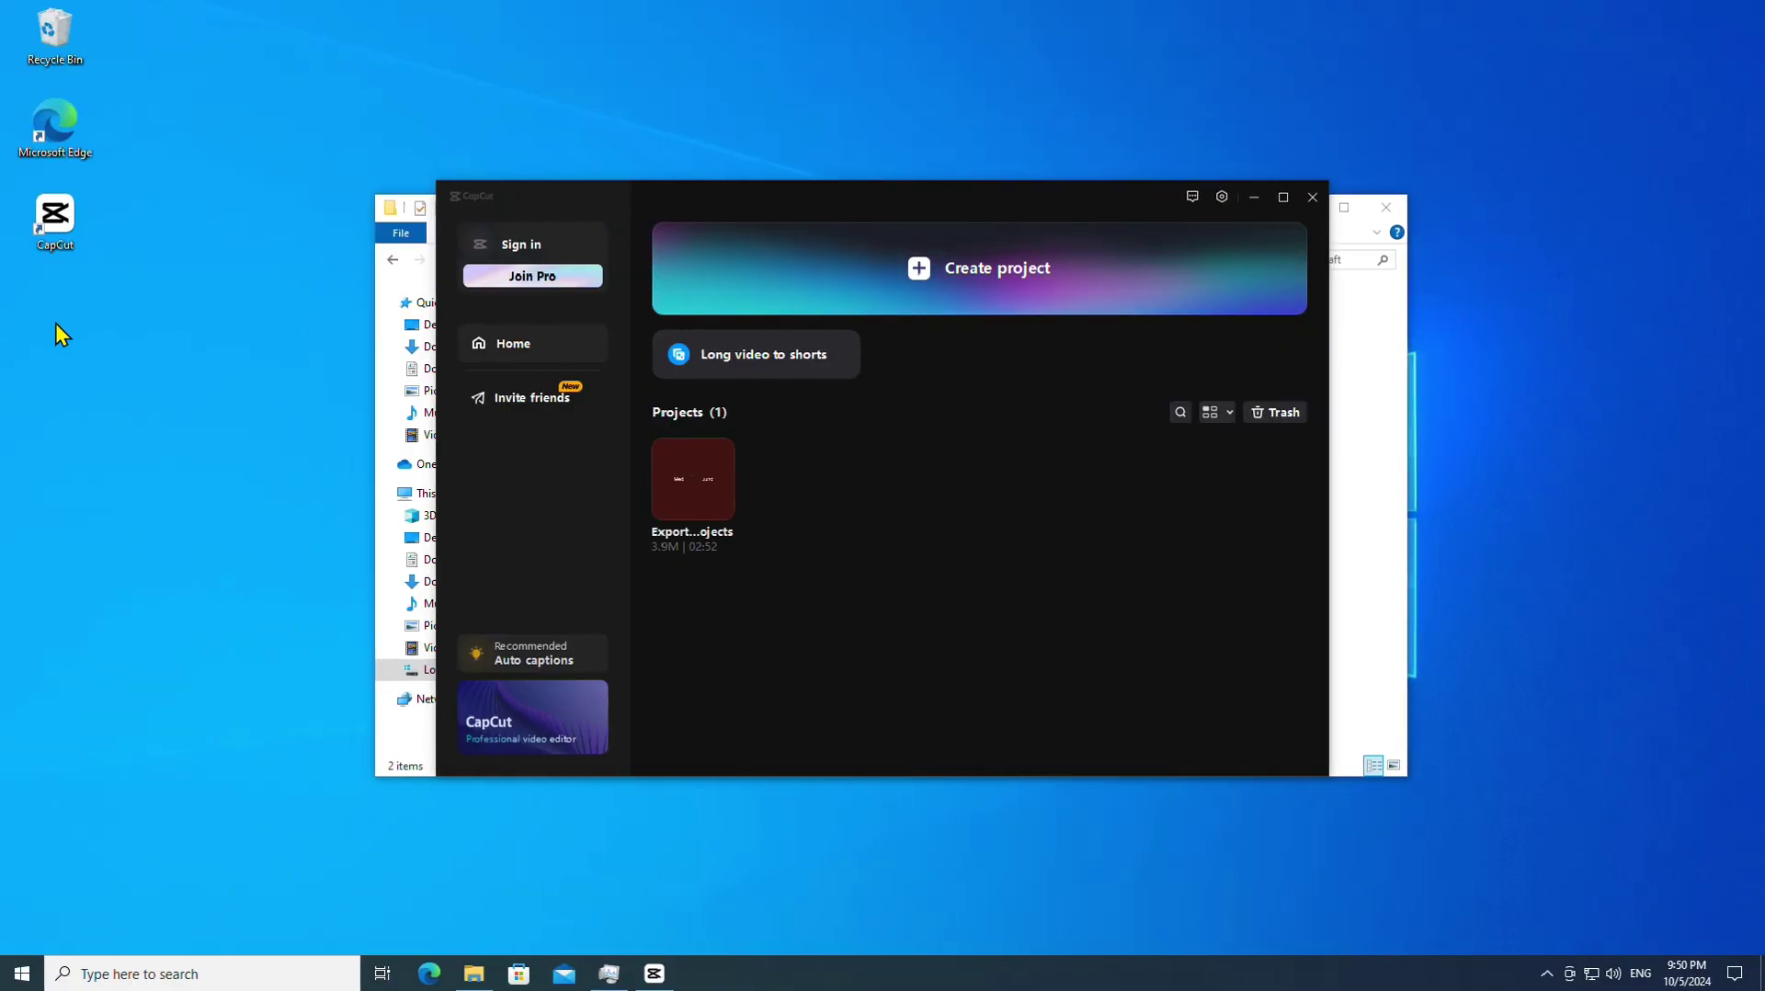
right_click(49, 316)
left_click(69, 395)
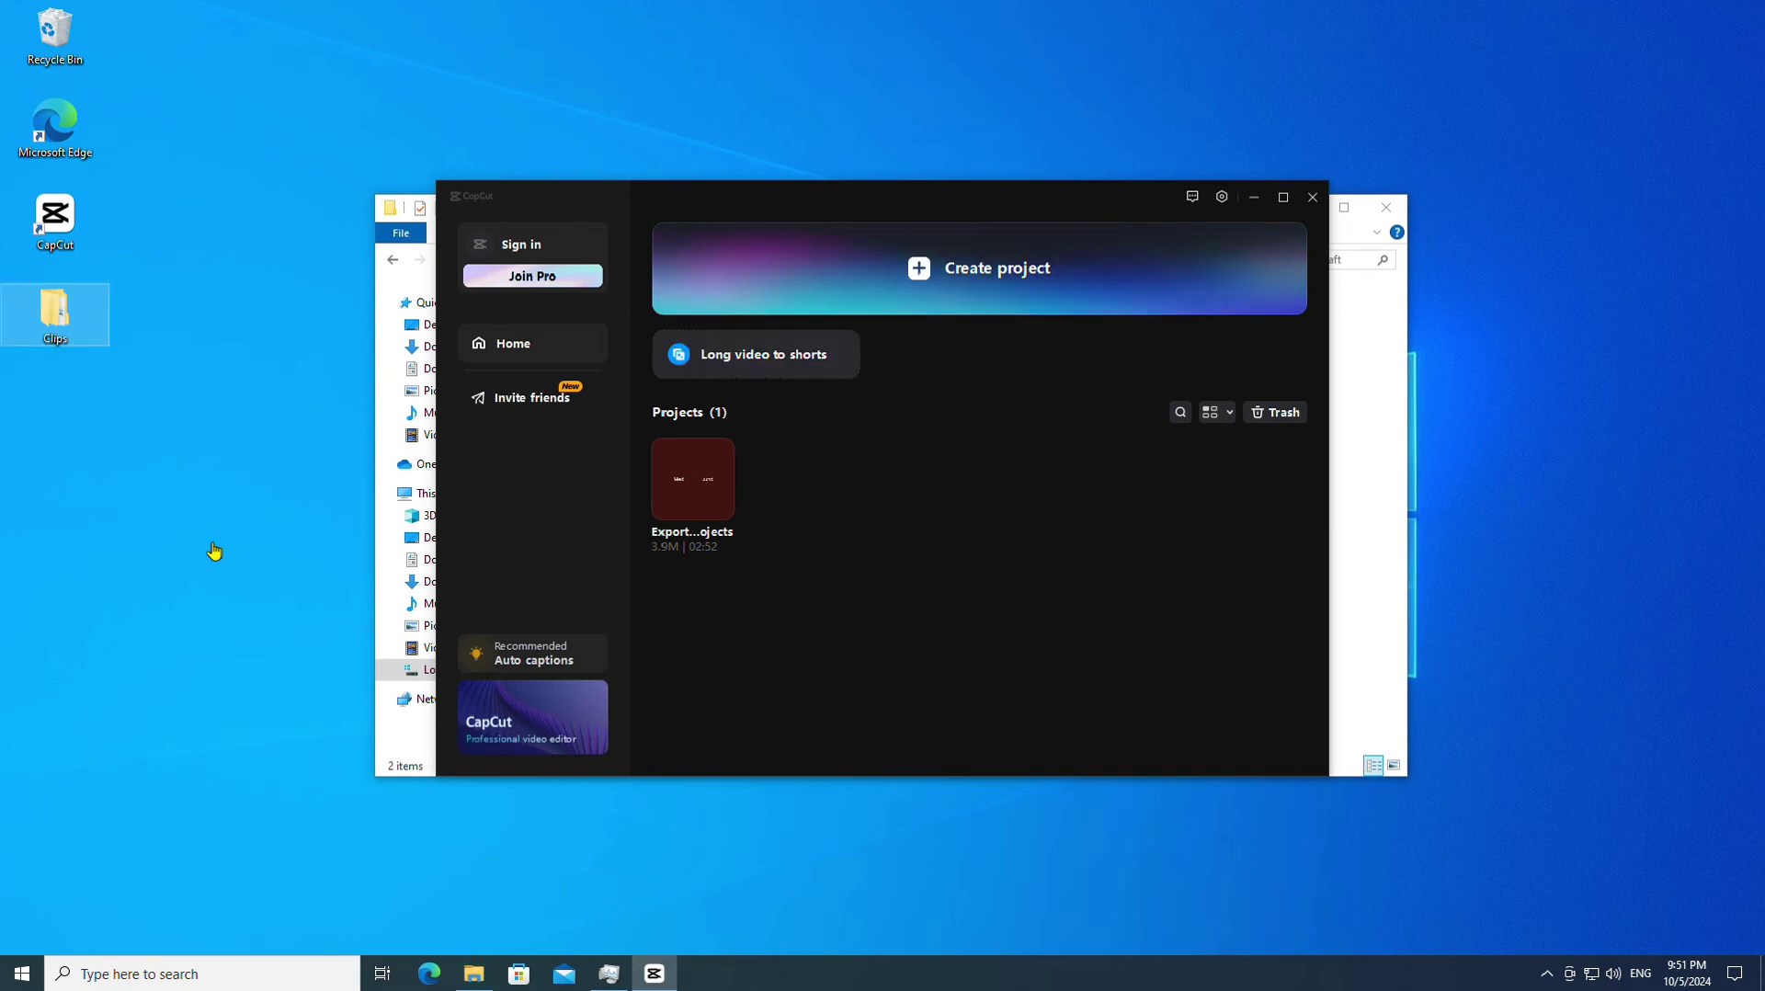
Open Export Import Projects and relink all 23 missing files from the desktop Export CapCut Projects folder.
left_click(688, 497)
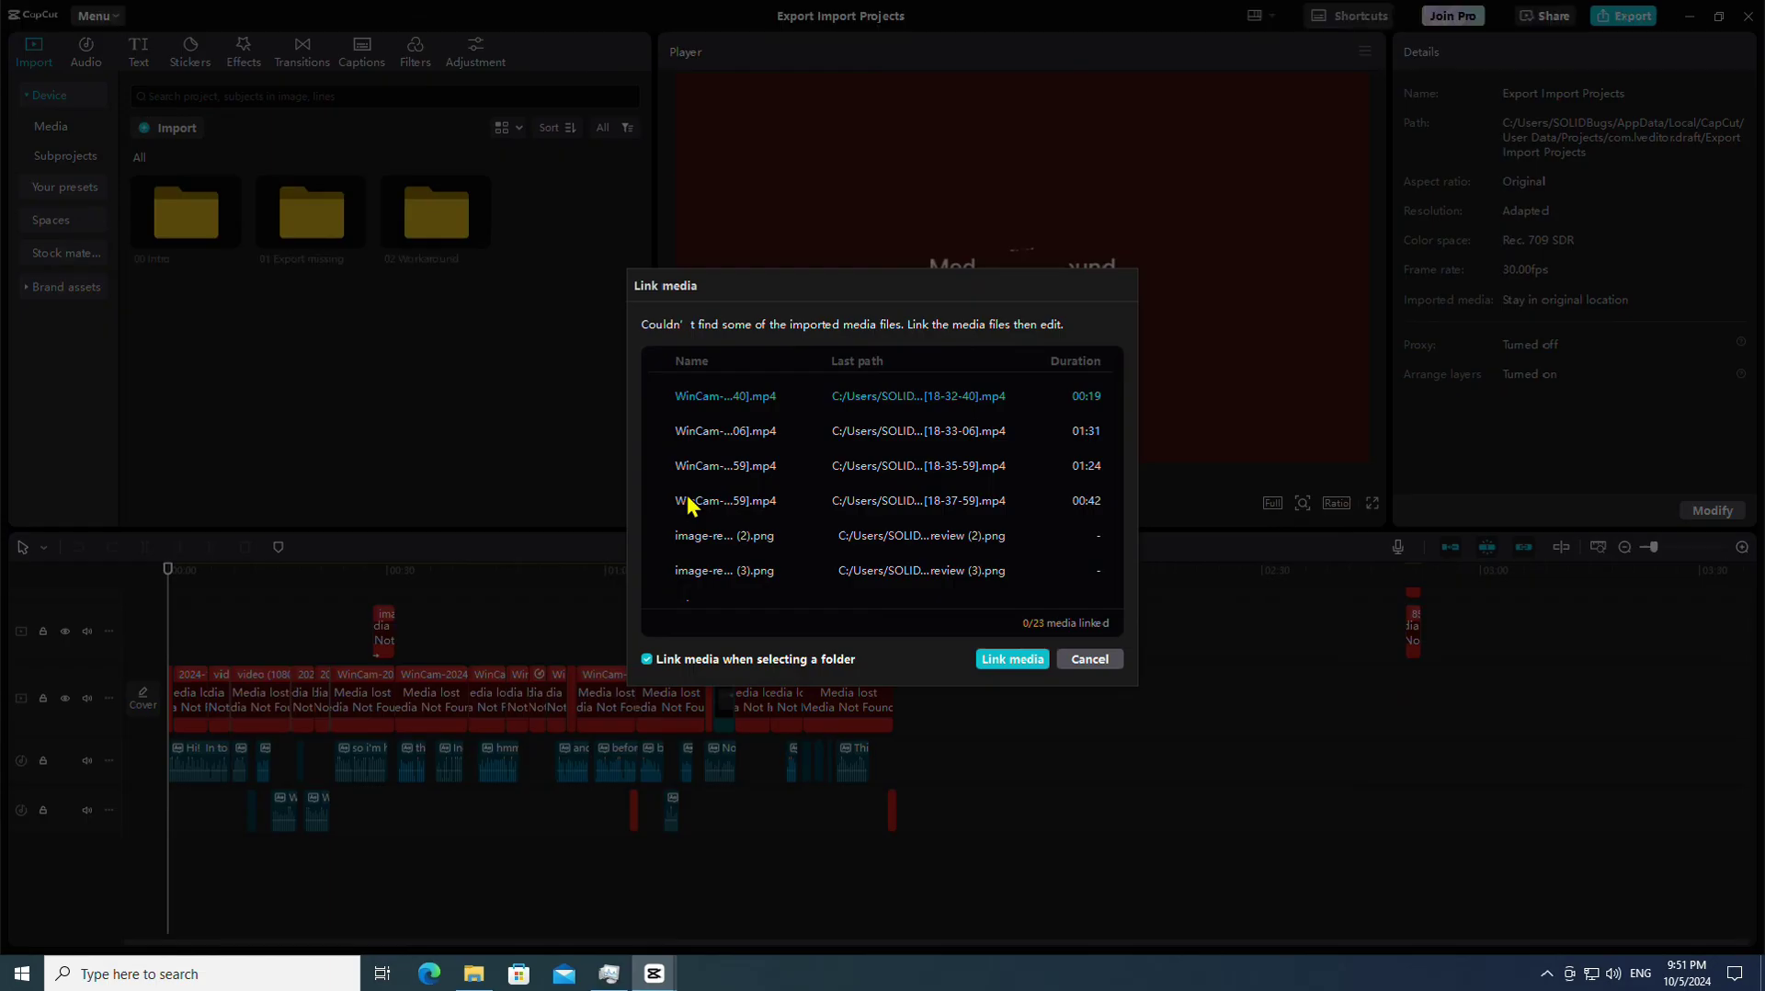
left_click(705, 395)
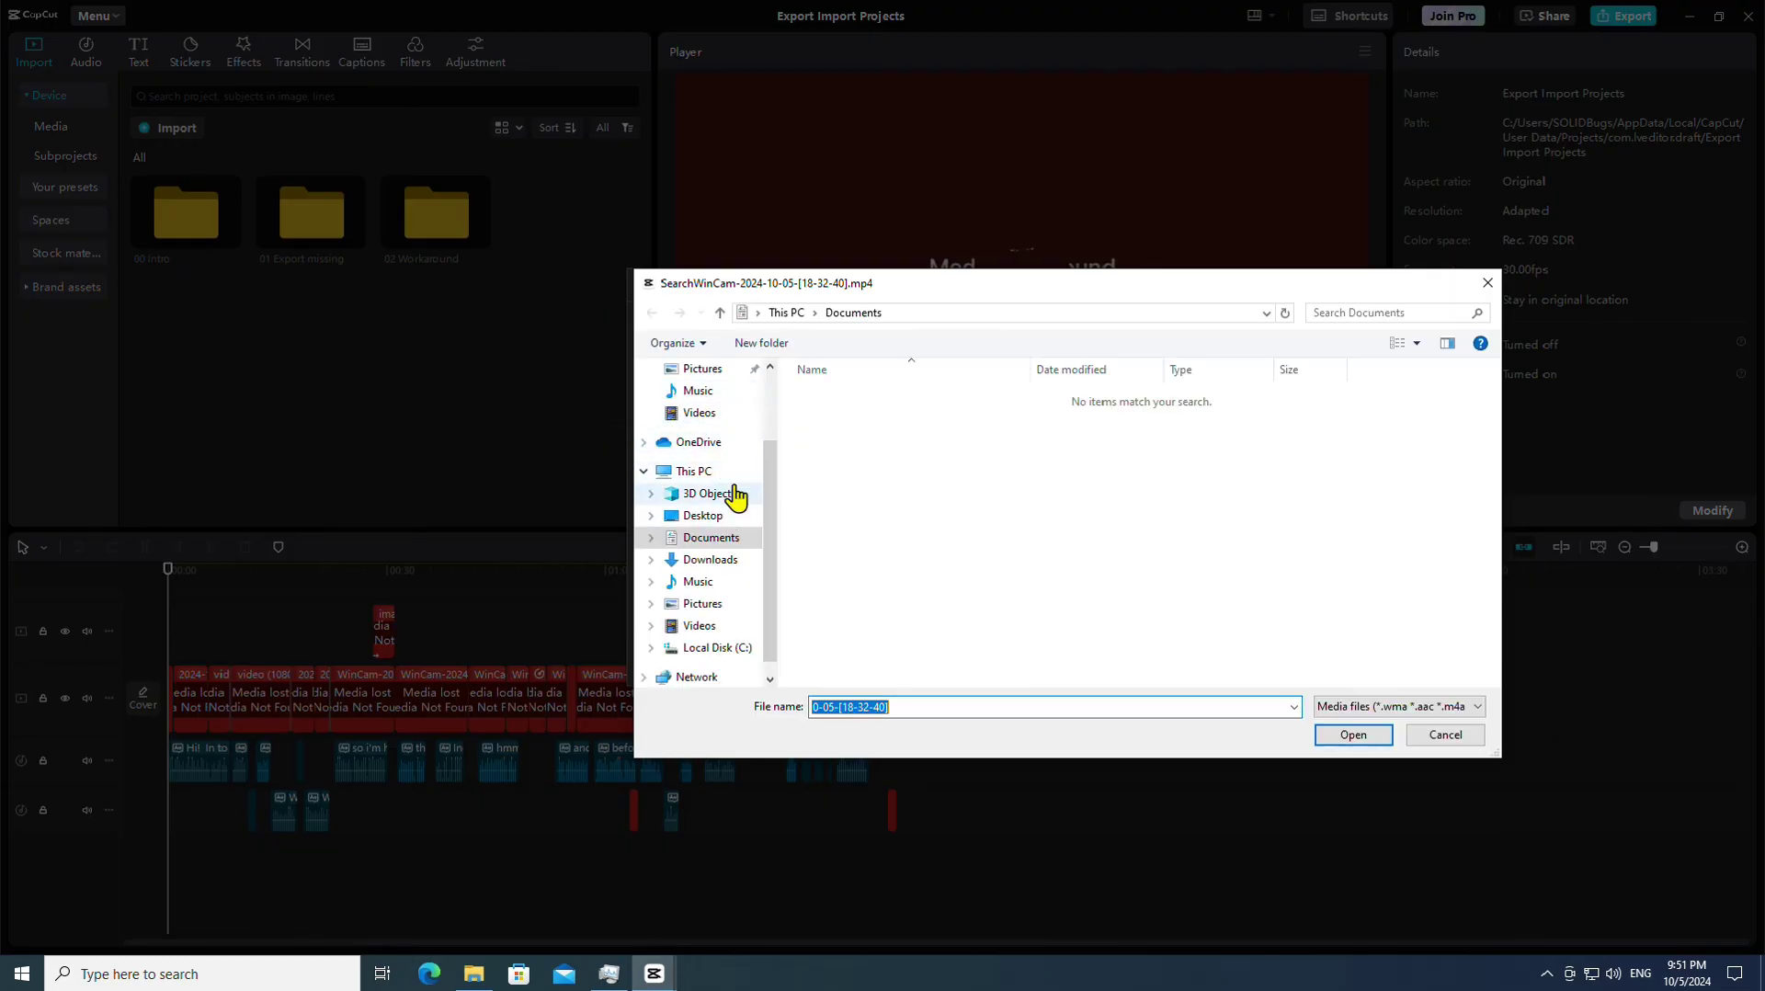
scroll(735, 473, "up", 2)
left_click(706, 408)
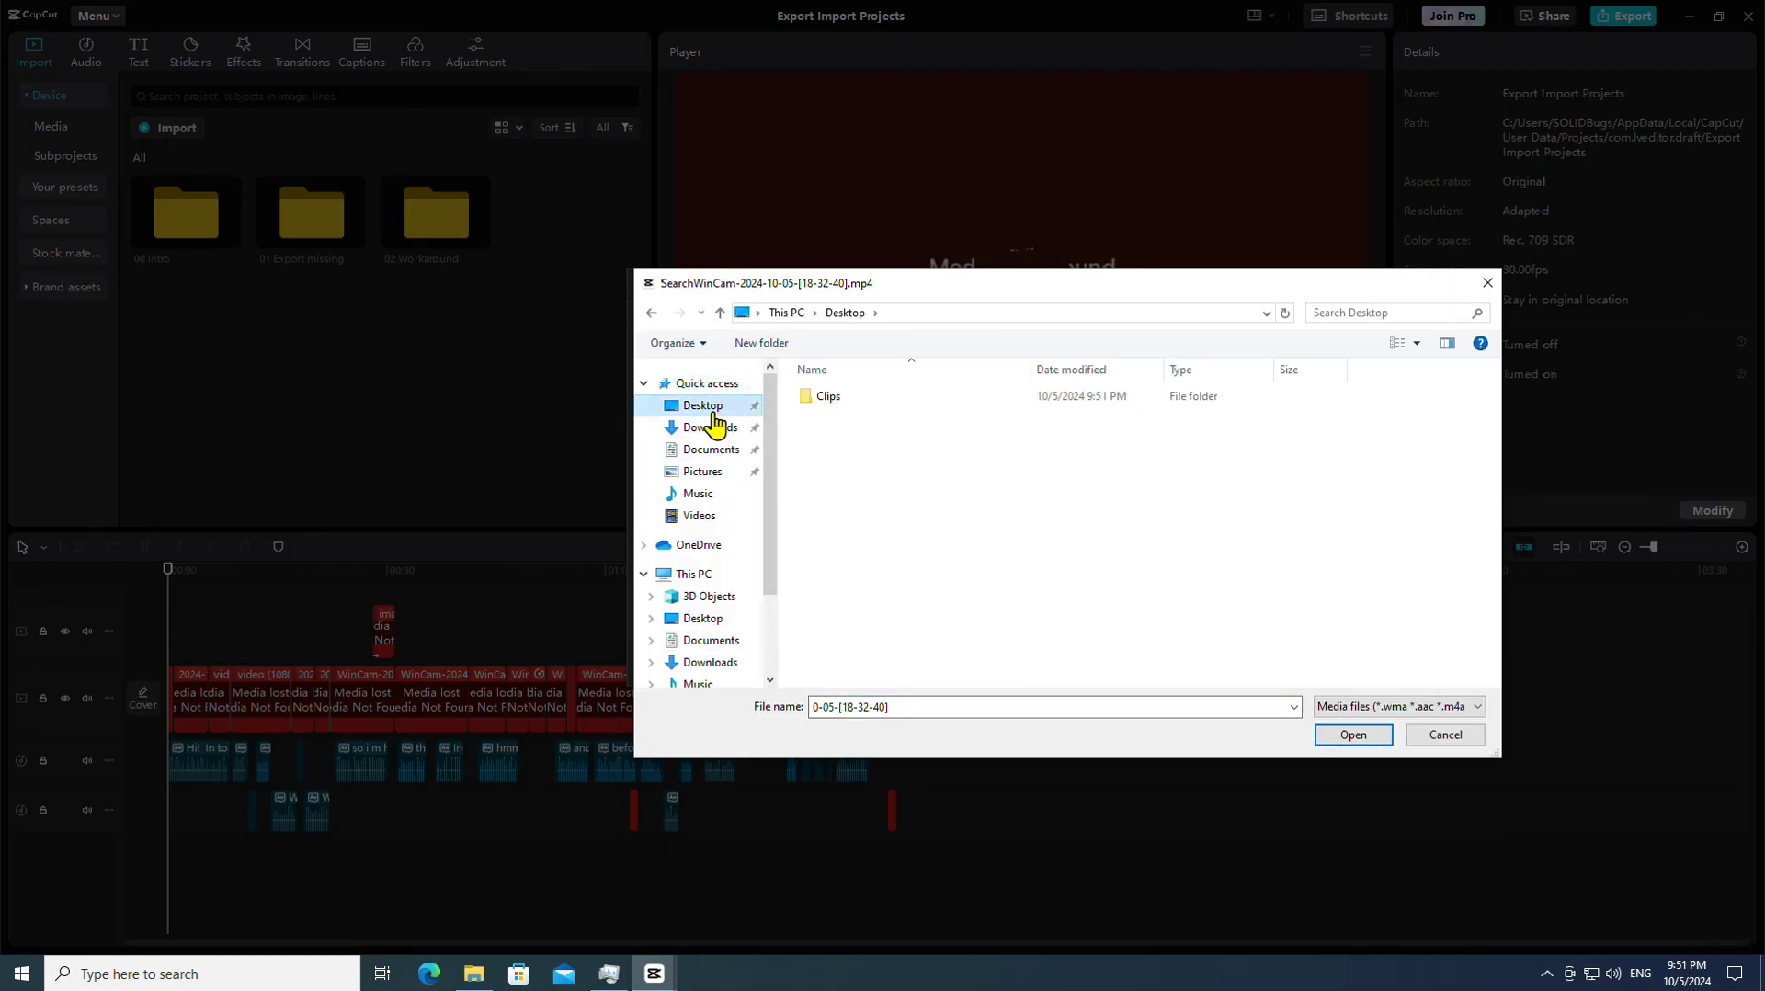
double_click(830, 405)
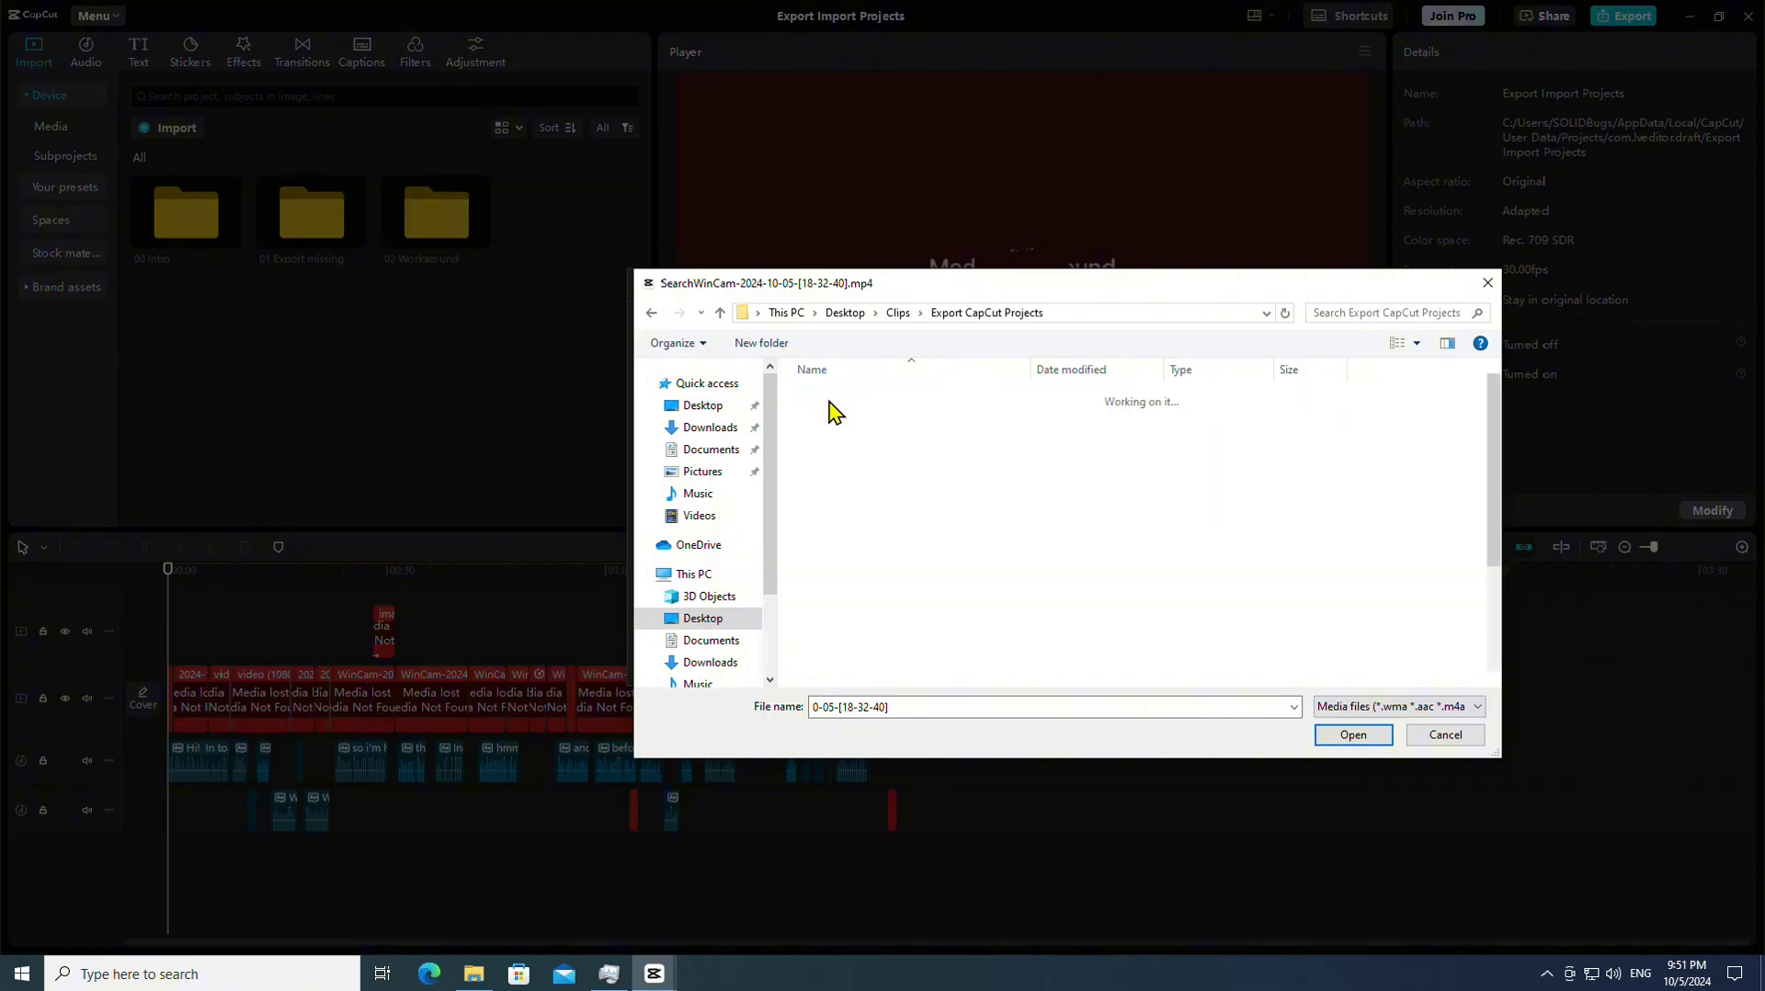
left_click(1354, 735)
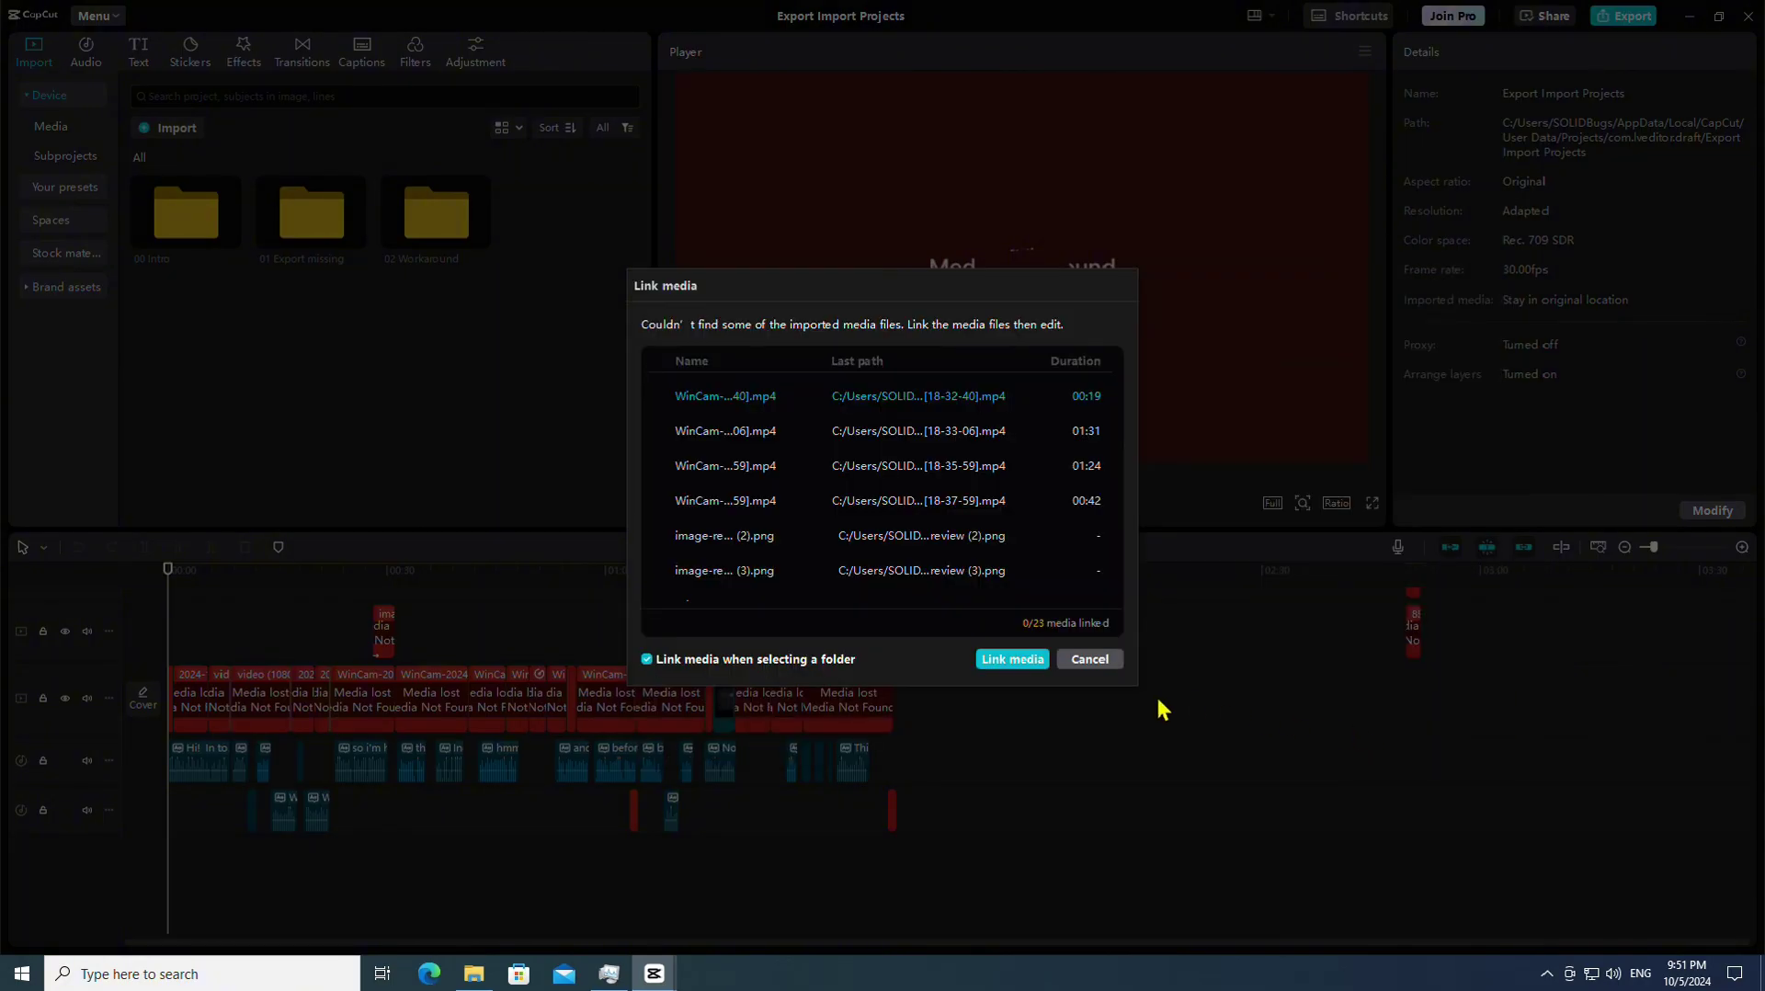
left_click(1009, 659)
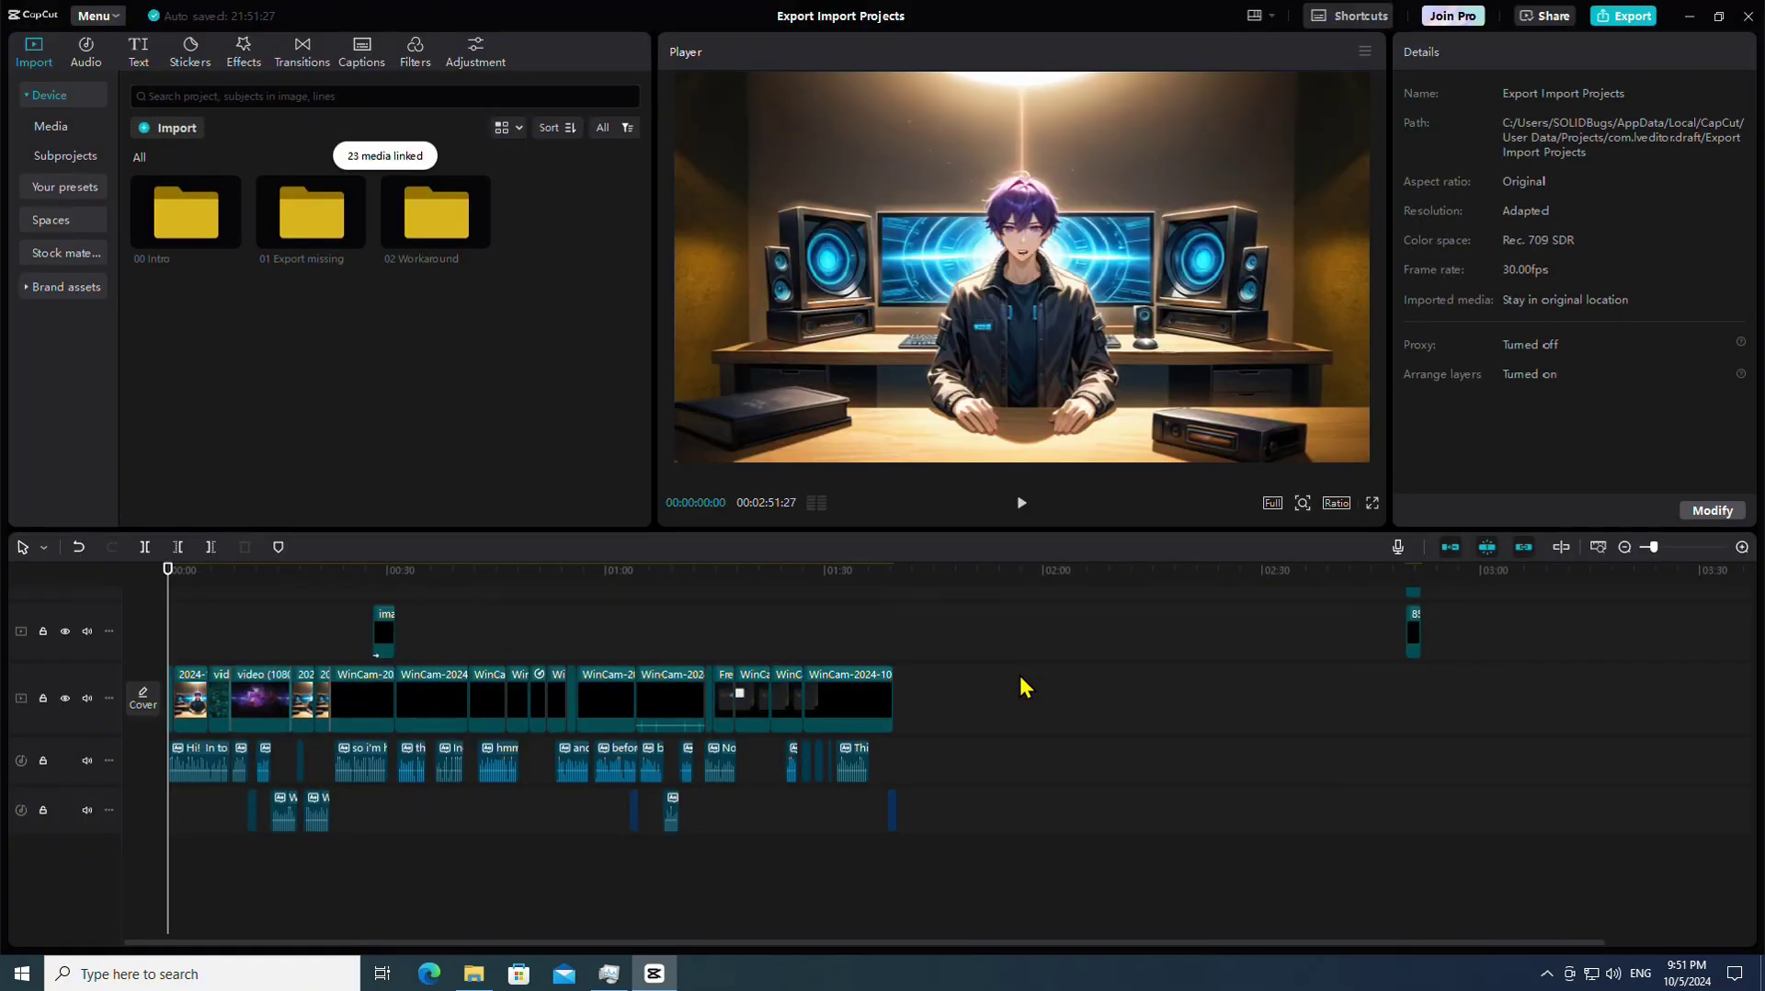